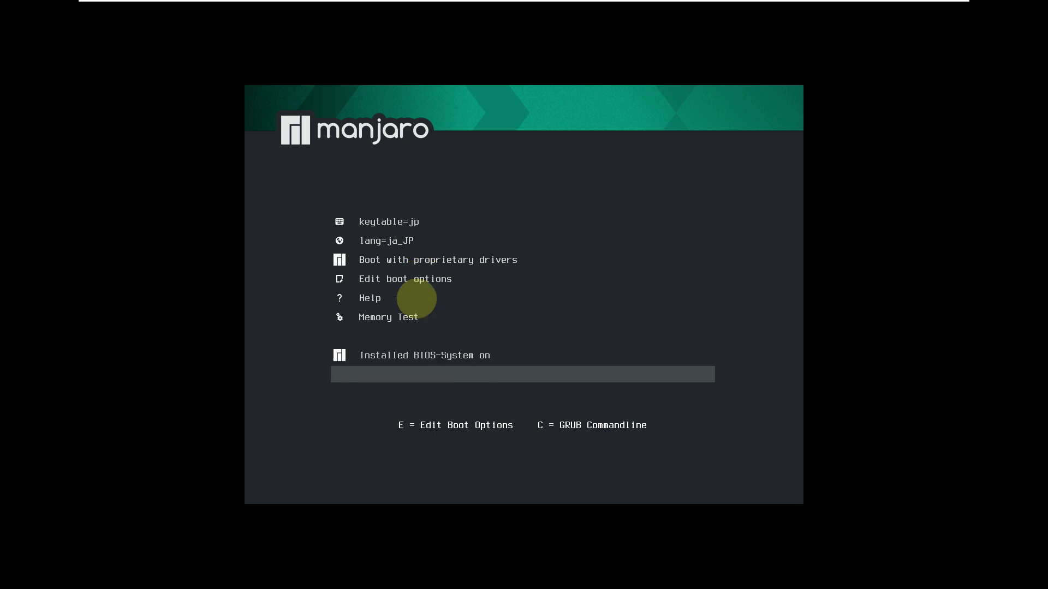
# Step: Go through the boot menu entries and boot the Manjaro live system
pyautogui.press('Up')
pyautogui.press('Up')
pyautogui.press('Up')
pyautogui.press('Up')
pyautogui.press('Up')
pyautogui.press('Up')
pyautogui.press('Up')
pyautogui.press('Up')
pyautogui.press('Up')
pyautogui.press('Up')
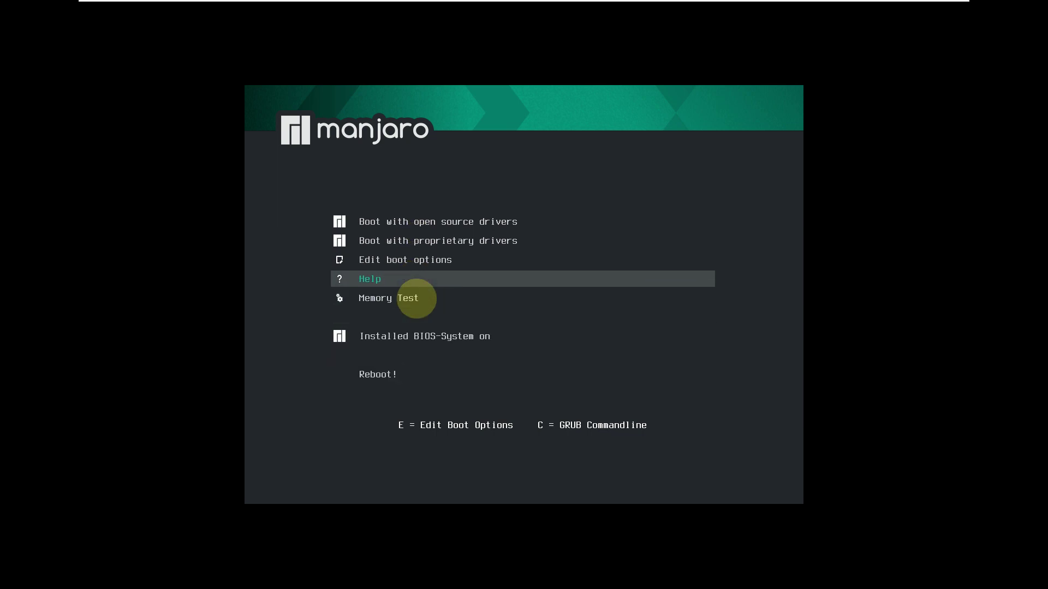
pyautogui.press('Down')
pyautogui.press('Down')
pyautogui.press('Down')
pyautogui.press('Down')
pyautogui.press('Down')
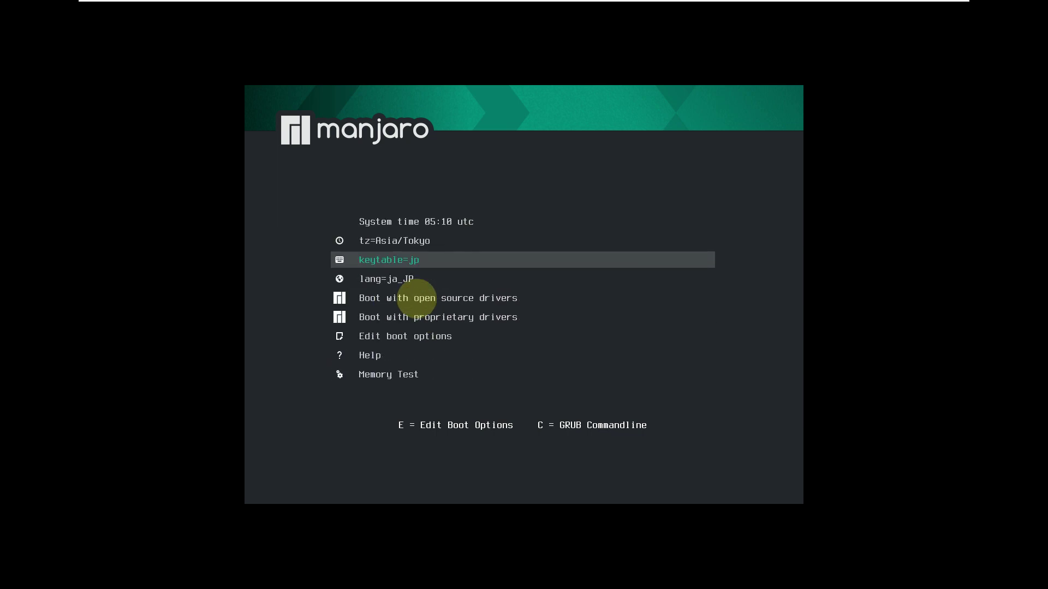
pyautogui.press('Up')
pyautogui.press('Return')
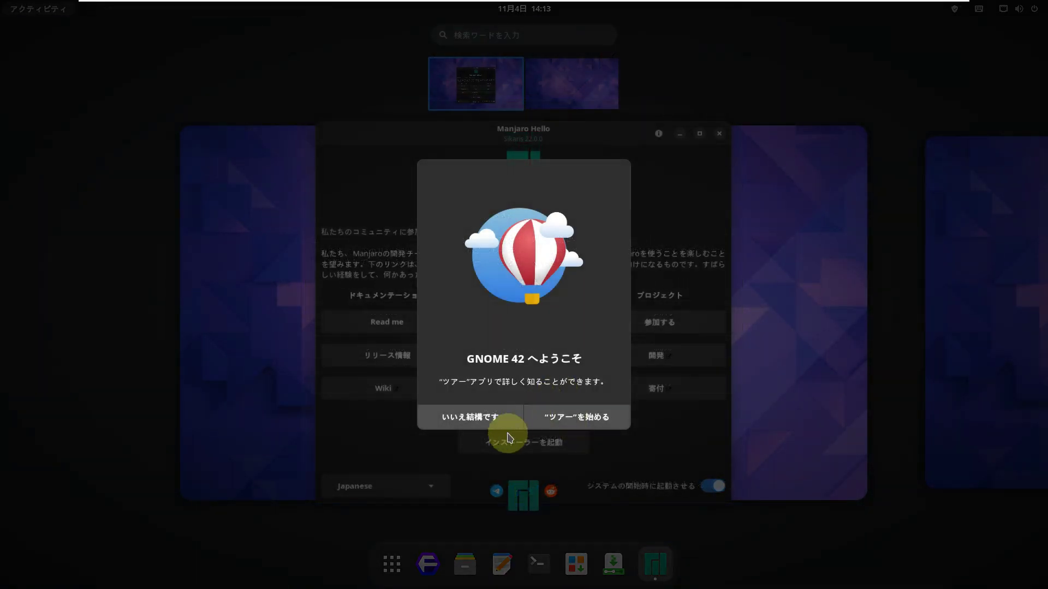
# Step: Start the GNOME 42 tour and switch the language of Manjaro Hello to English
pyautogui.click(567, 419)
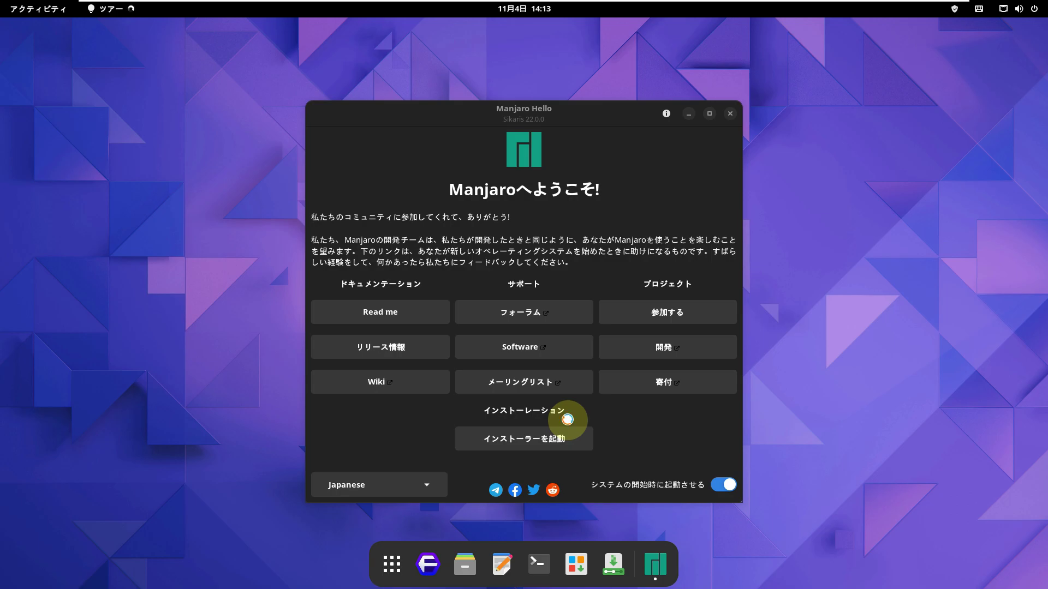
pyautogui.click(380, 490)
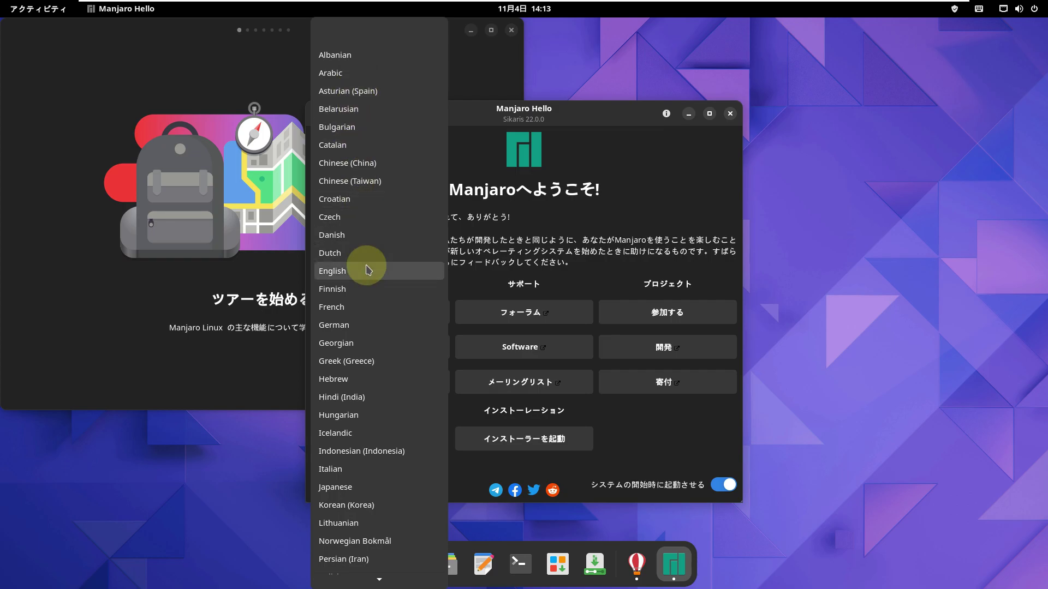
pyautogui.scroll(-3, 367, 269)
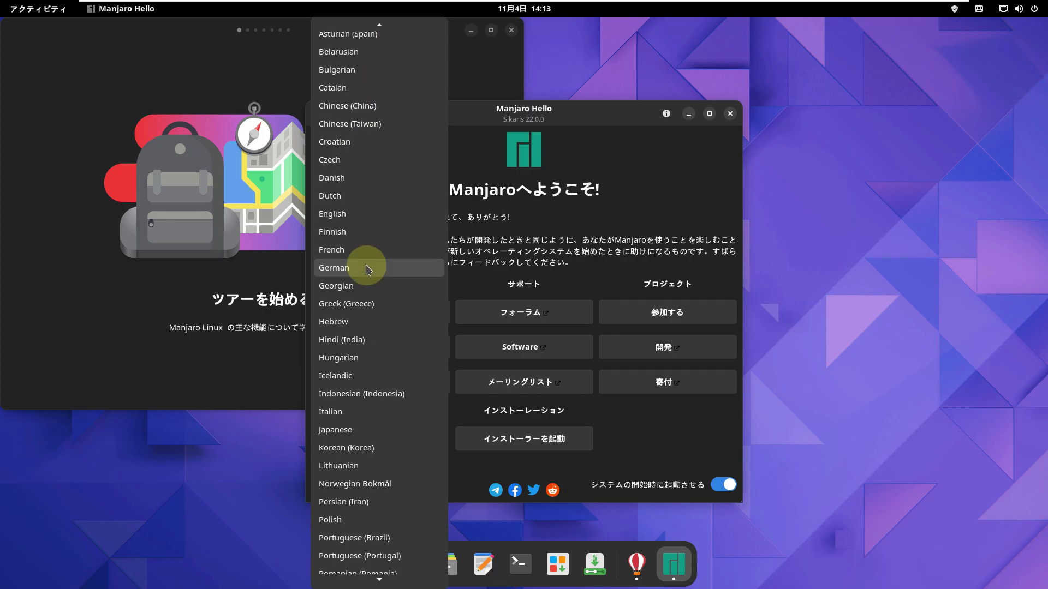
pyautogui.click(341, 215)
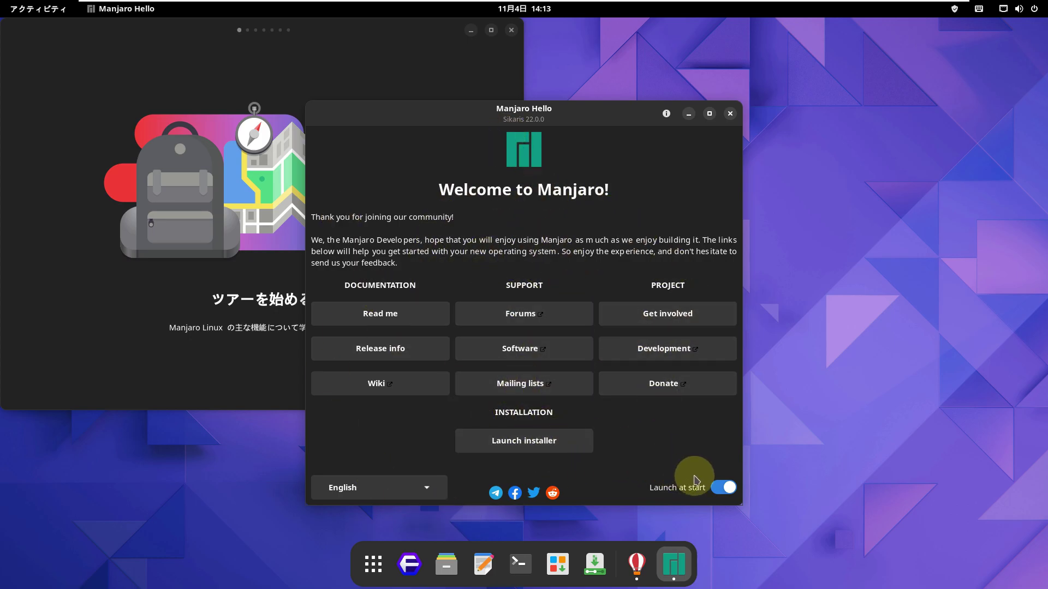
# Step: Turn off launching Manjaro Hello at start and launch the Manjaro installer
pyautogui.click(720, 490)
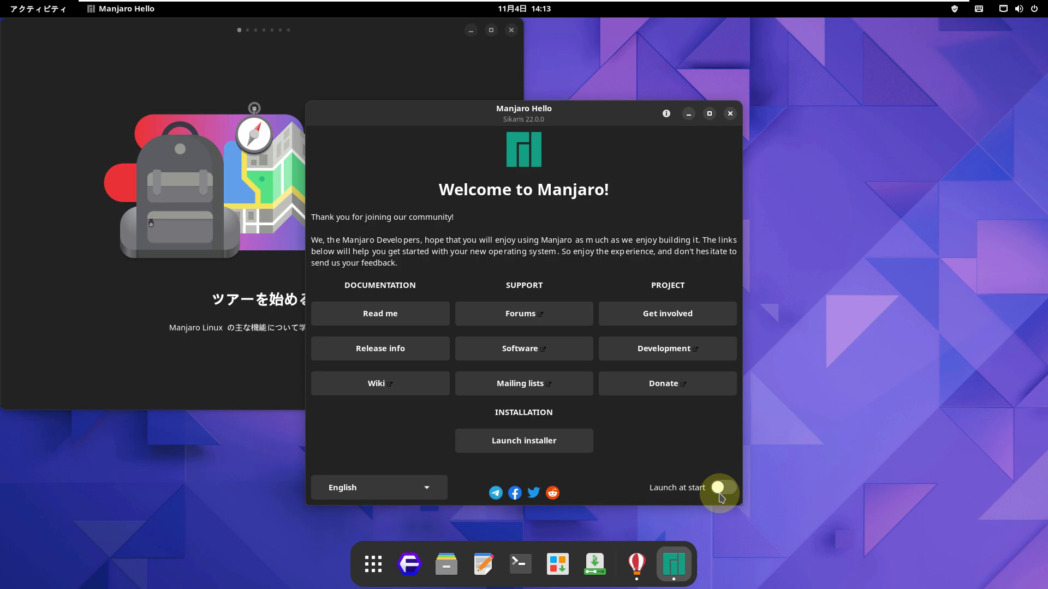
pyautogui.click(570, 452)
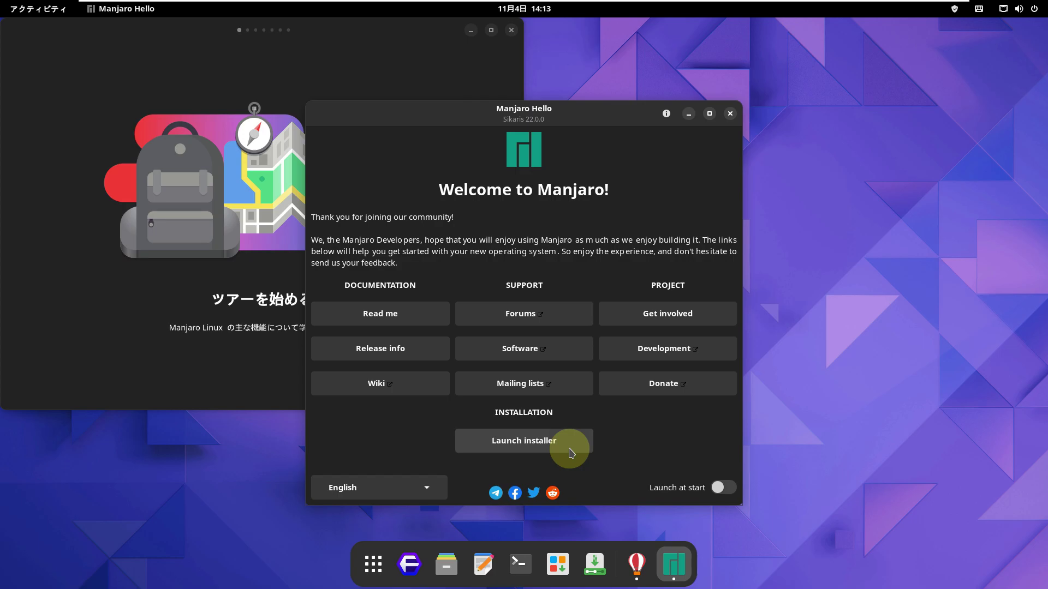
pyautogui.click(569, 448)
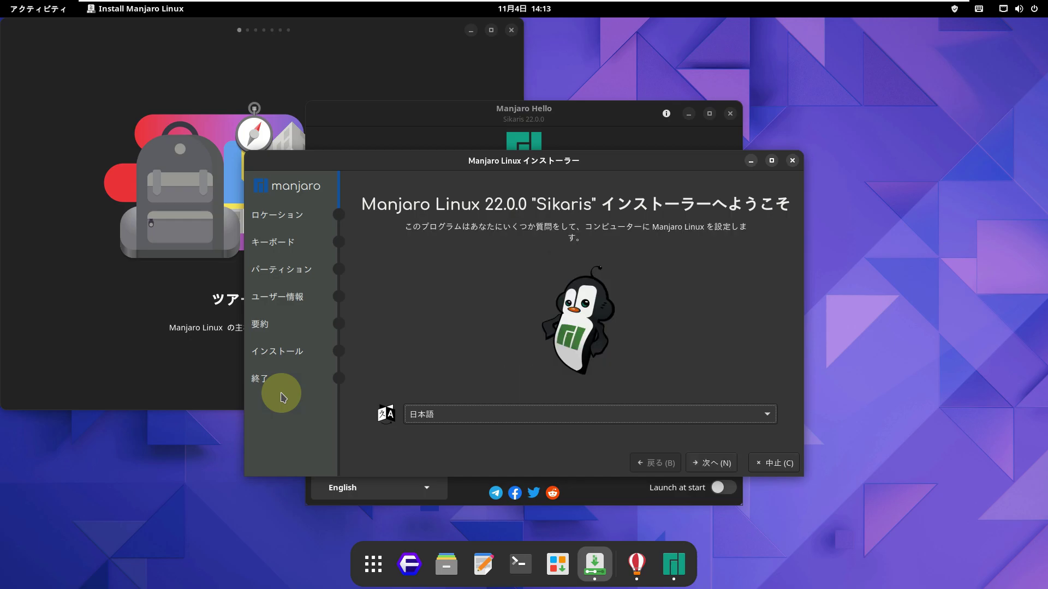
# Step: Set the installer language to American English and continue to the location page
pyautogui.click(446, 414)
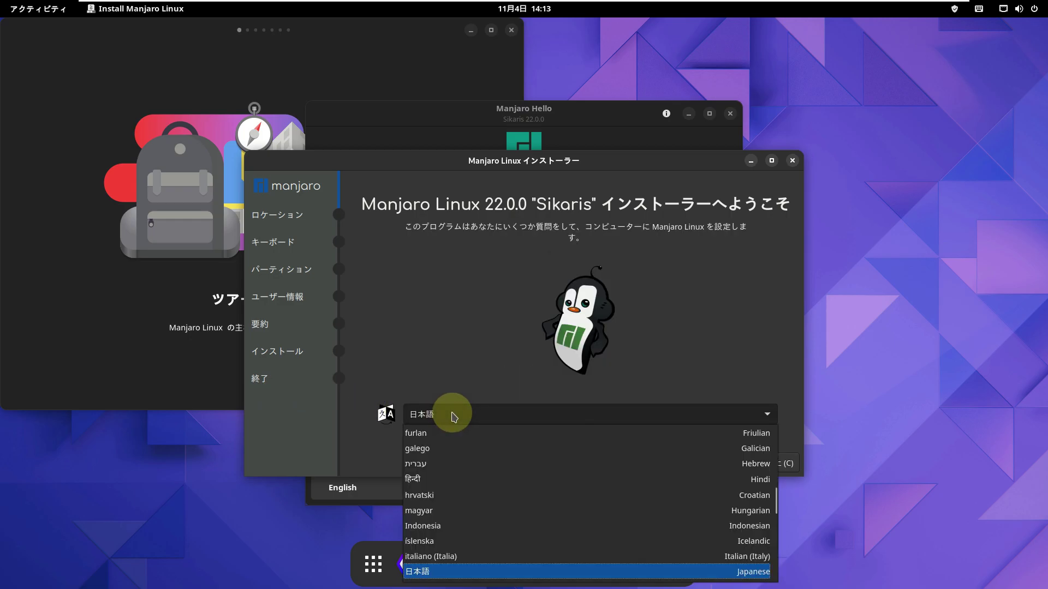
pyautogui.scroll(-3, 449, 463)
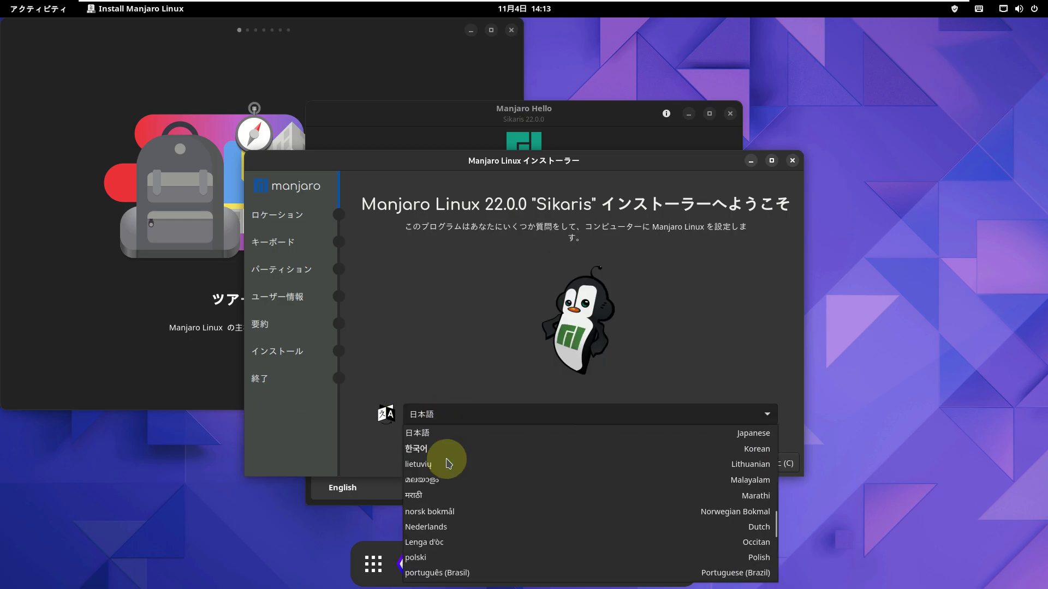
pyautogui.scroll(-2, 449, 464)
pyautogui.scroll(-3, 449, 463)
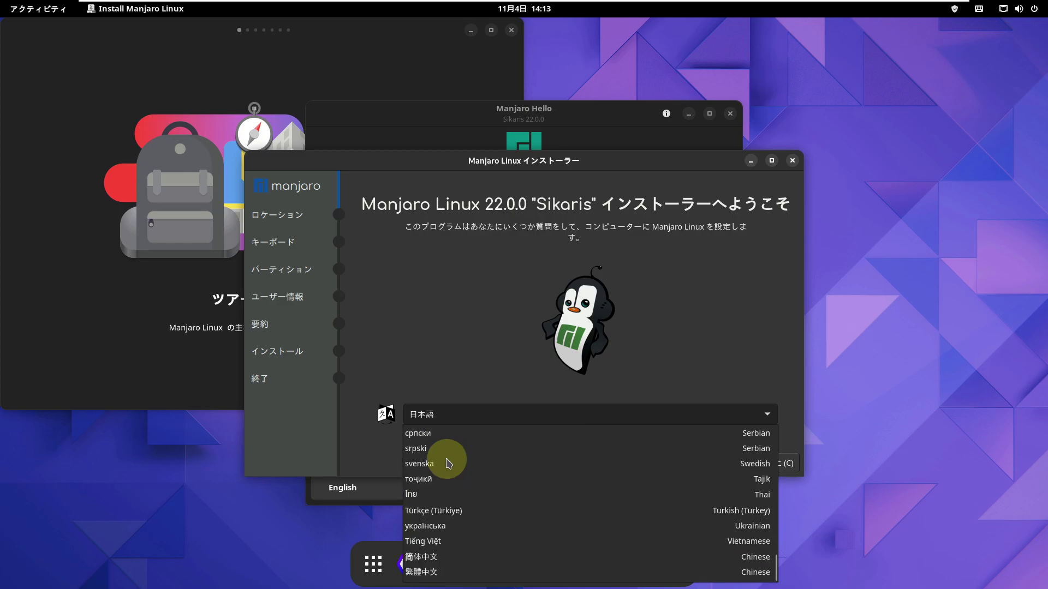
pyautogui.scroll(9, 449, 464)
pyautogui.scroll(3, 449, 463)
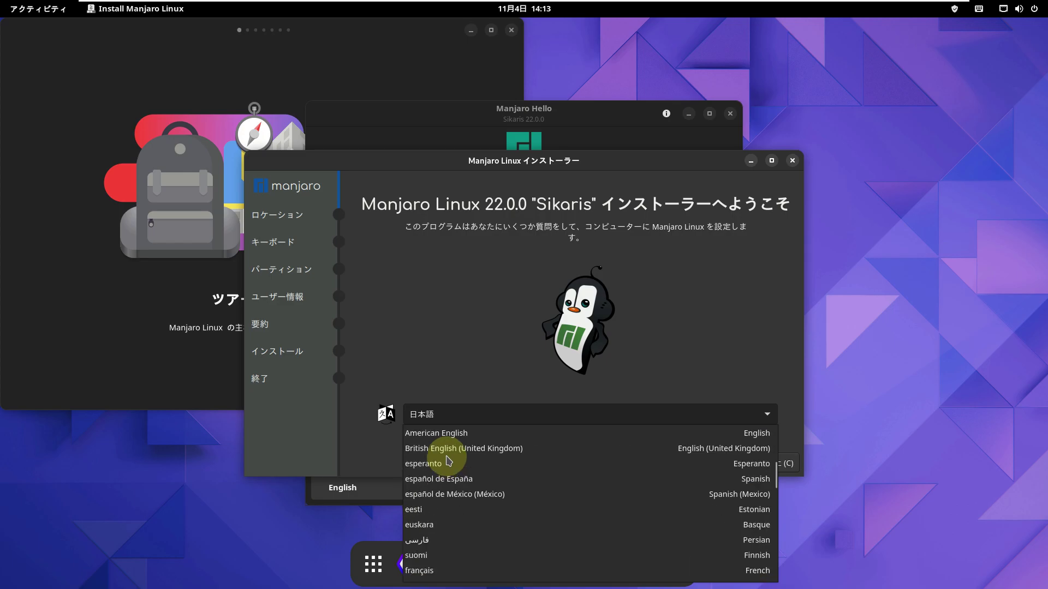
pyautogui.click(445, 433)
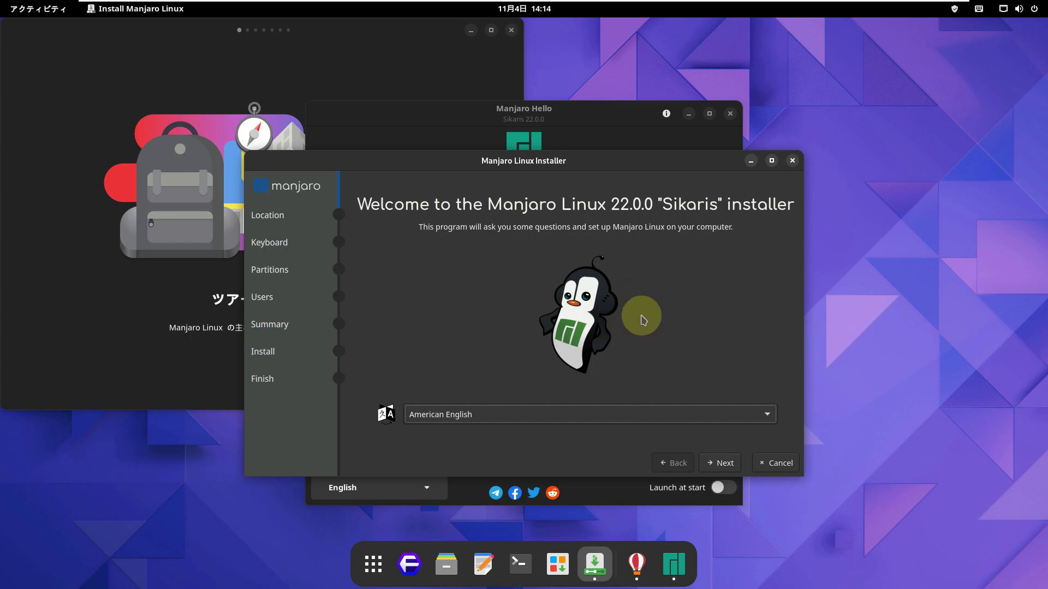
pyautogui.click(716, 463)
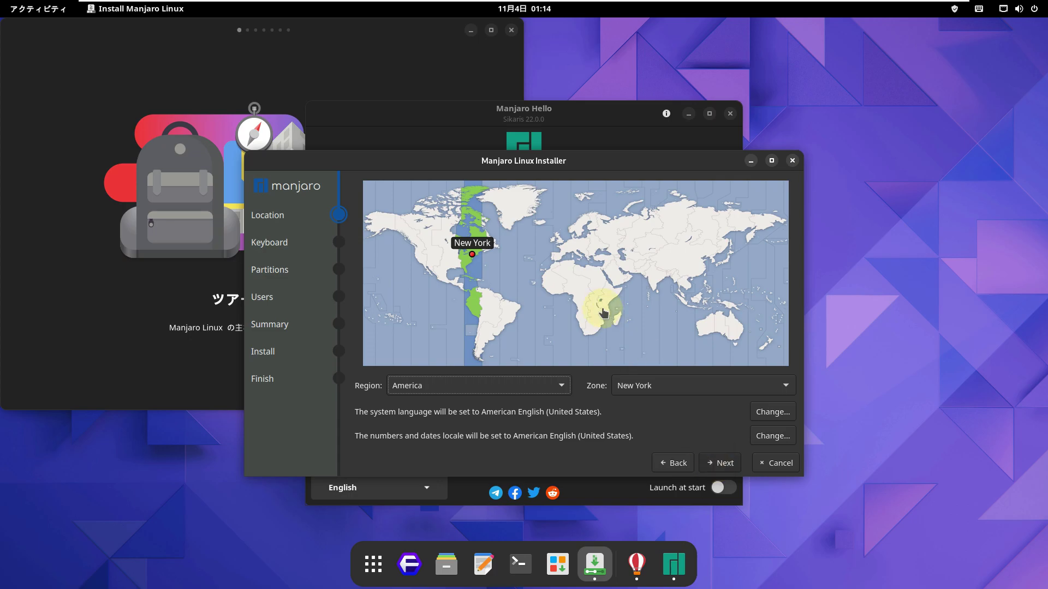
# Step: Set the time zone to Los Angeles in the America region and continue to the keyboard page
pyautogui.click(415, 267)
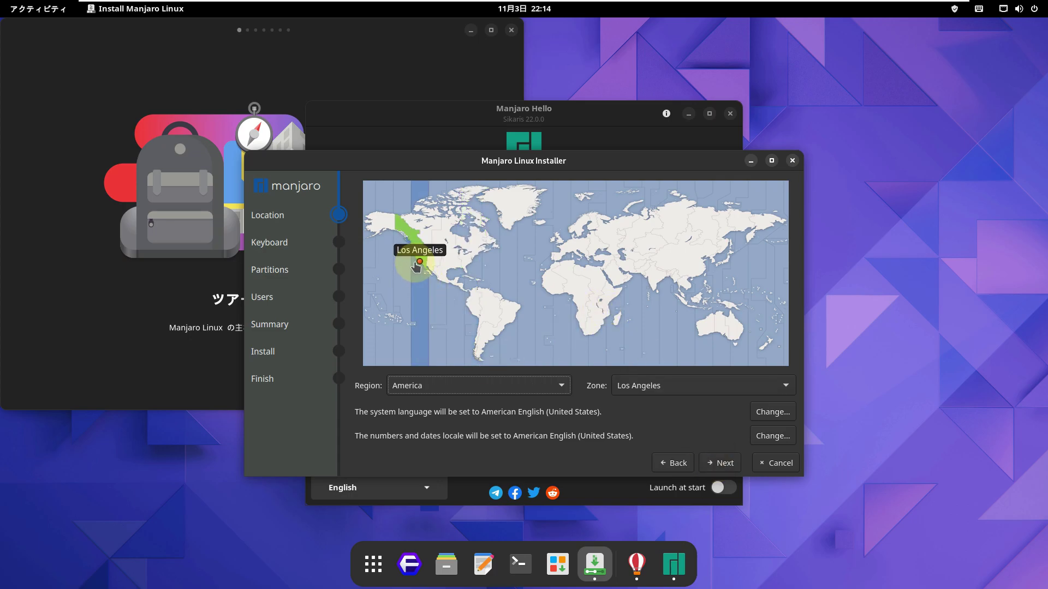
pyautogui.click(513, 390)
pyautogui.click(623, 387)
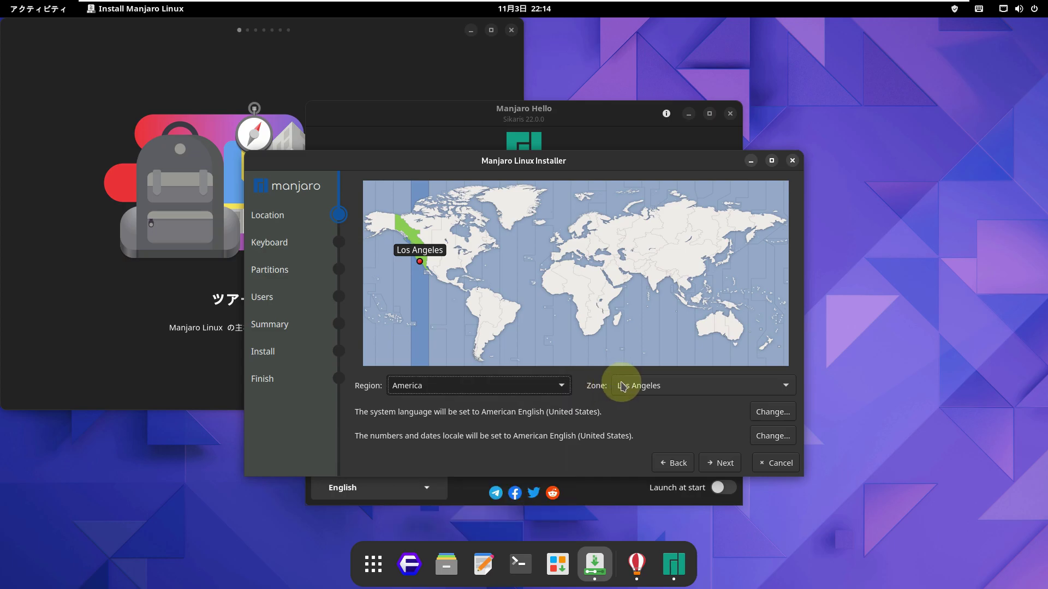
pyautogui.click(623, 386)
pyautogui.click(622, 386)
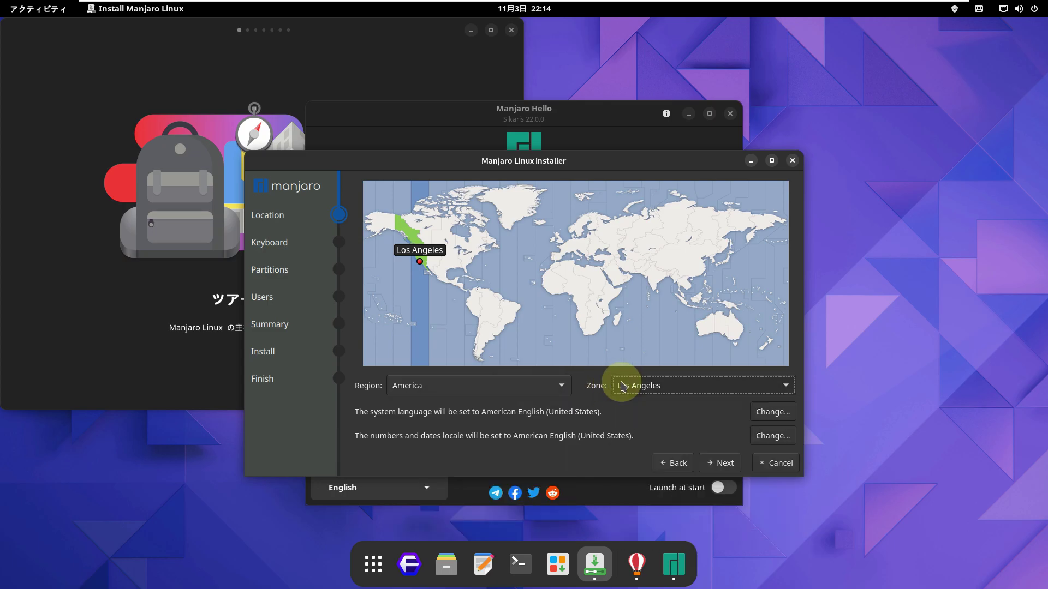
pyautogui.click(718, 461)
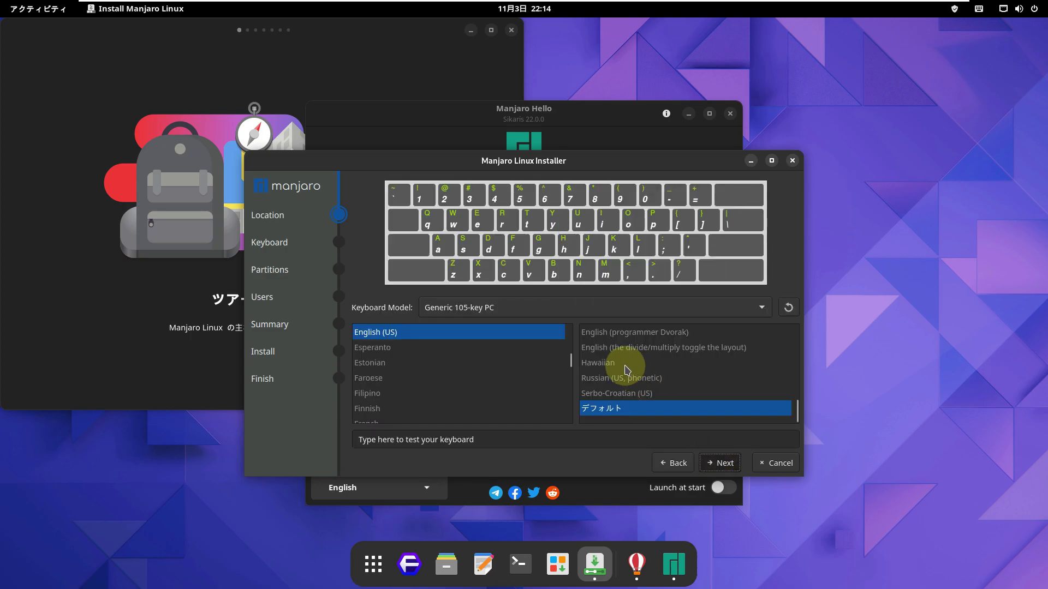
# Step: Look through the available keyboard models without choosing a different one
pyautogui.click(593, 314)
pyautogui.scroll(-10, 570, 407)
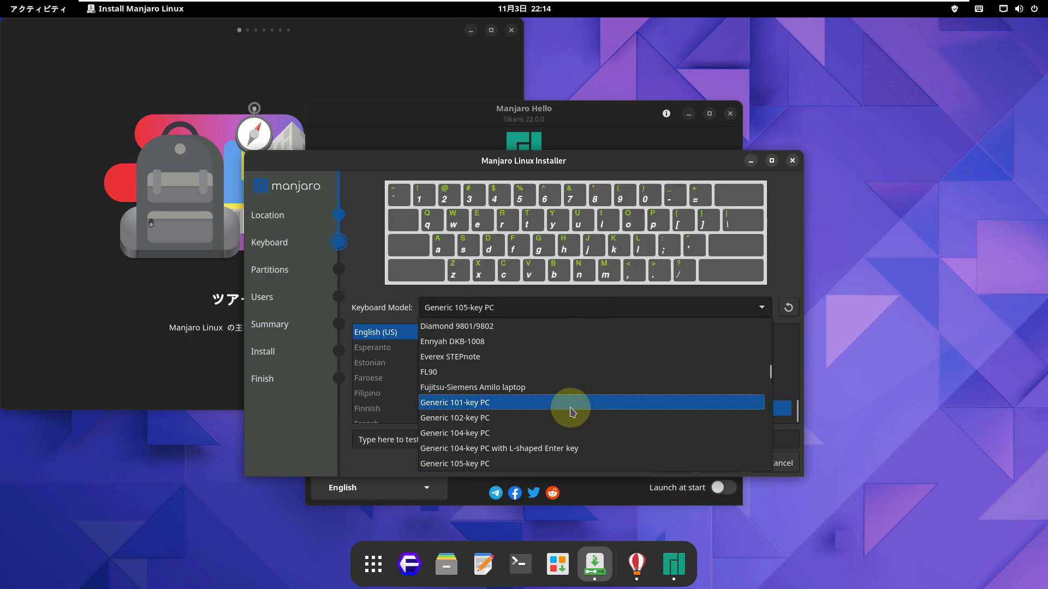
pyautogui.scroll(-3, 570, 409)
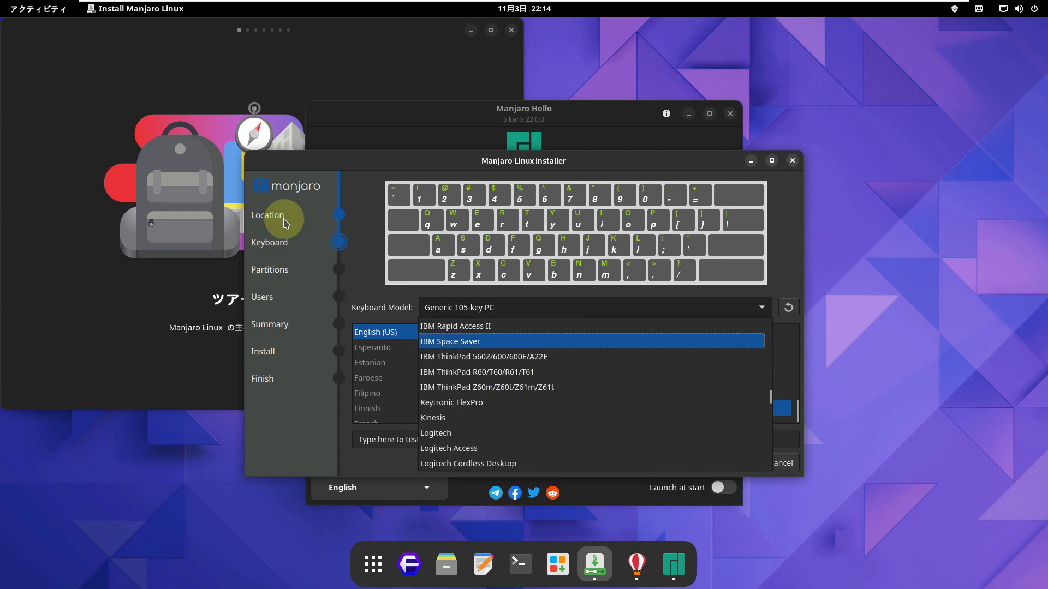
pyautogui.click(380, 256)
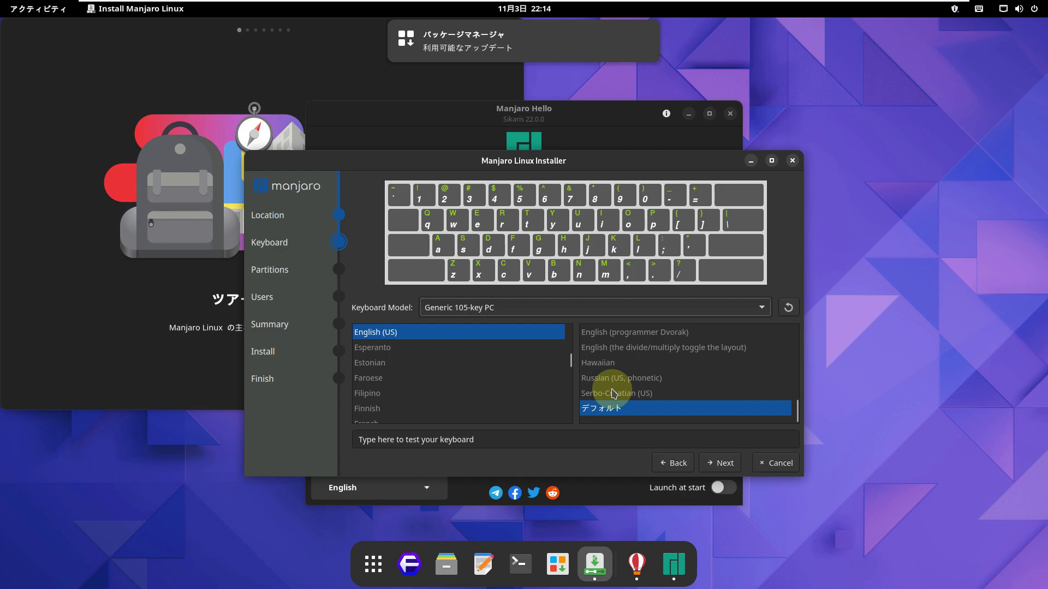
# Step: Choose the English (Colemak) variant for the English (US) keyboard layout
pyautogui.scroll(4, 613, 393)
pyautogui.scroll(3, 613, 393)
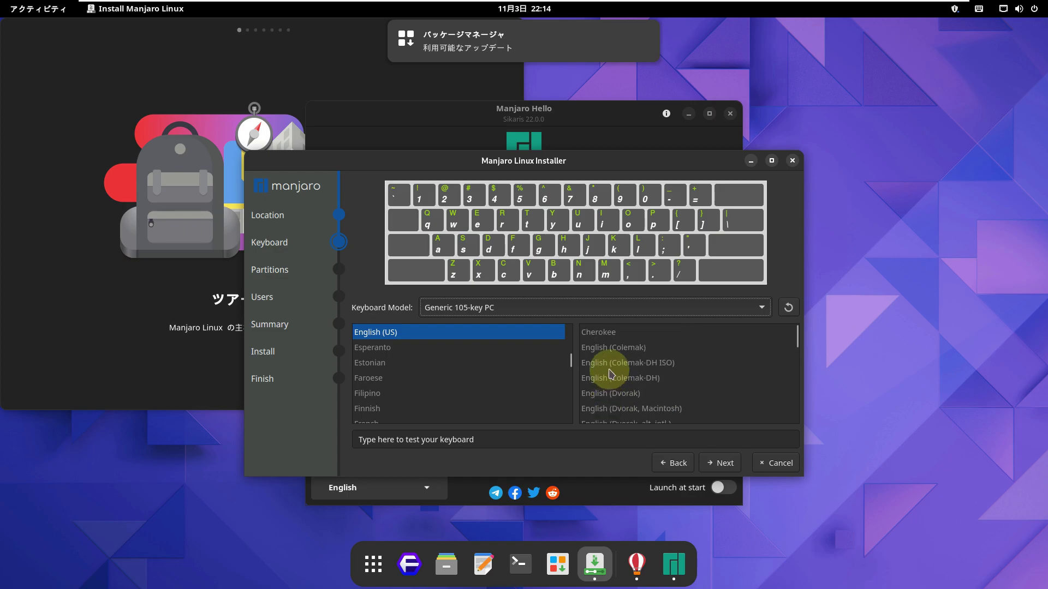
pyautogui.click(611, 352)
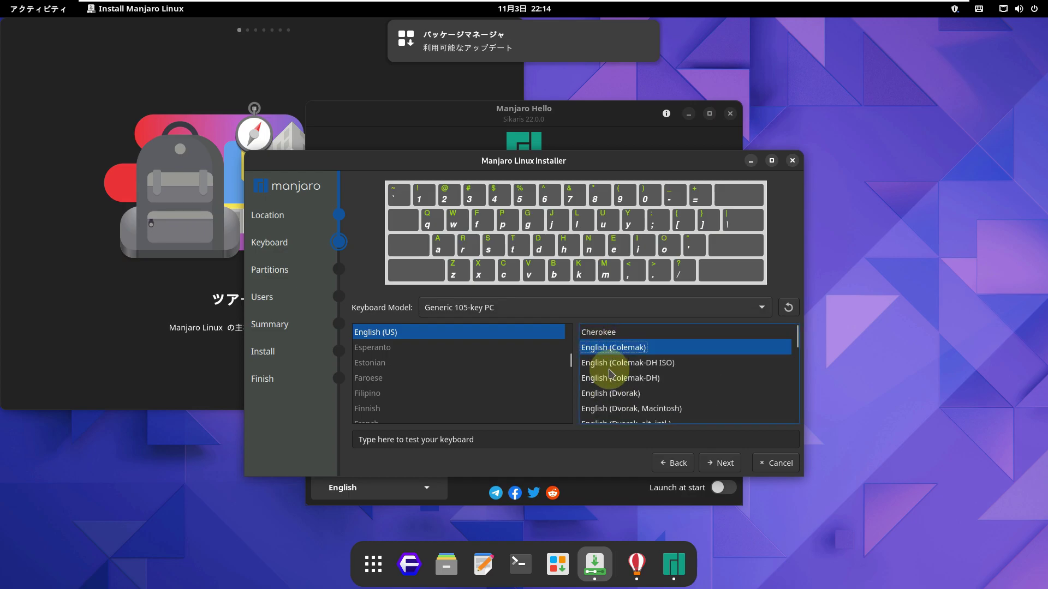
# Step: Choose the English (US, alt. intl.) keyboard variant and continue to the partitions page
pyautogui.scroll(-1, 610, 376)
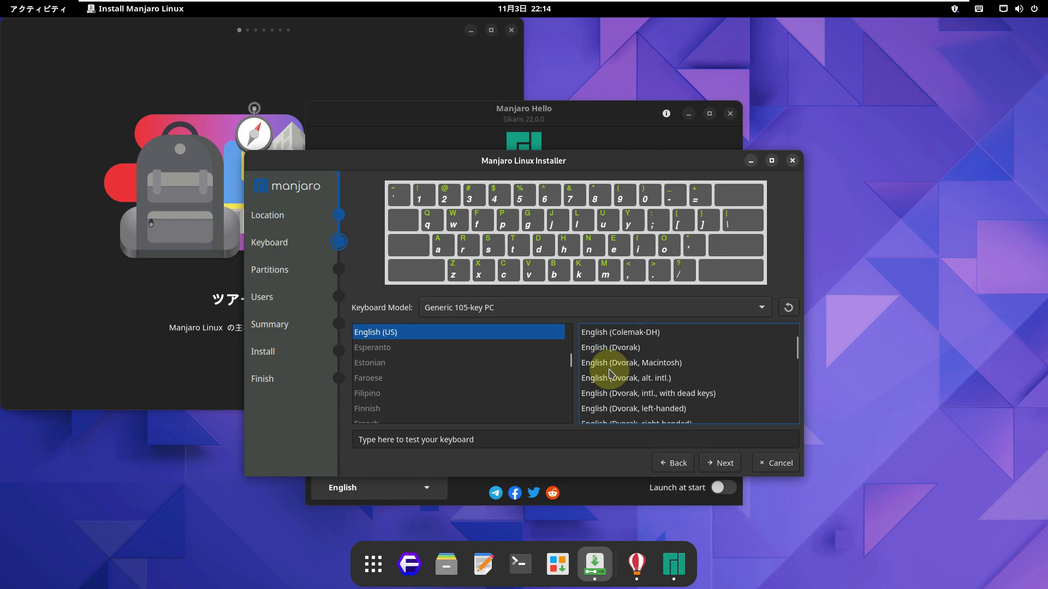
pyautogui.scroll(-1, 611, 374)
pyautogui.scroll(-1, 611, 374)
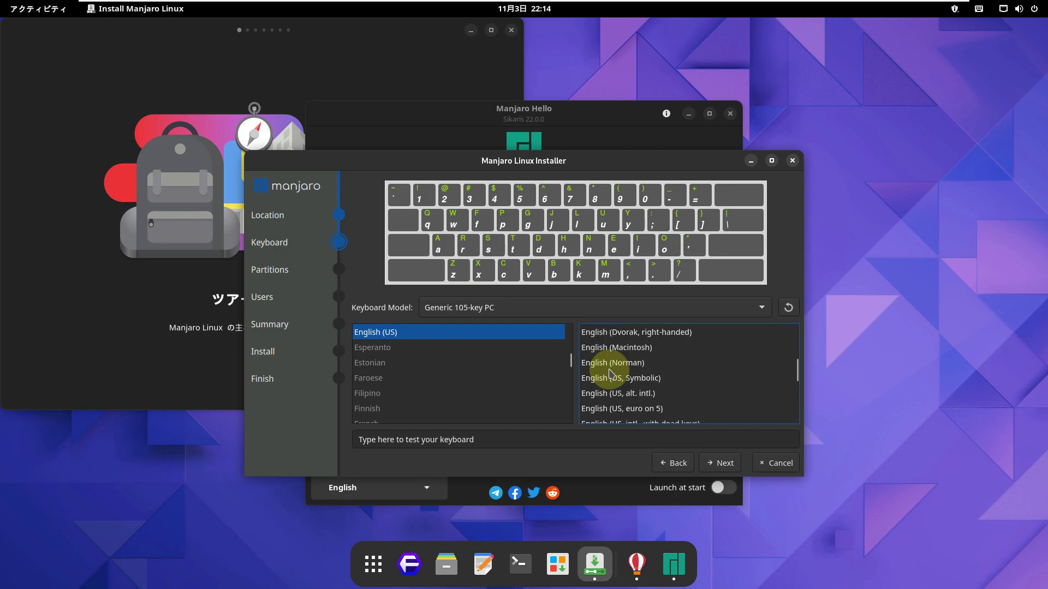
pyautogui.click(618, 400)
pyautogui.scroll(-3, 618, 400)
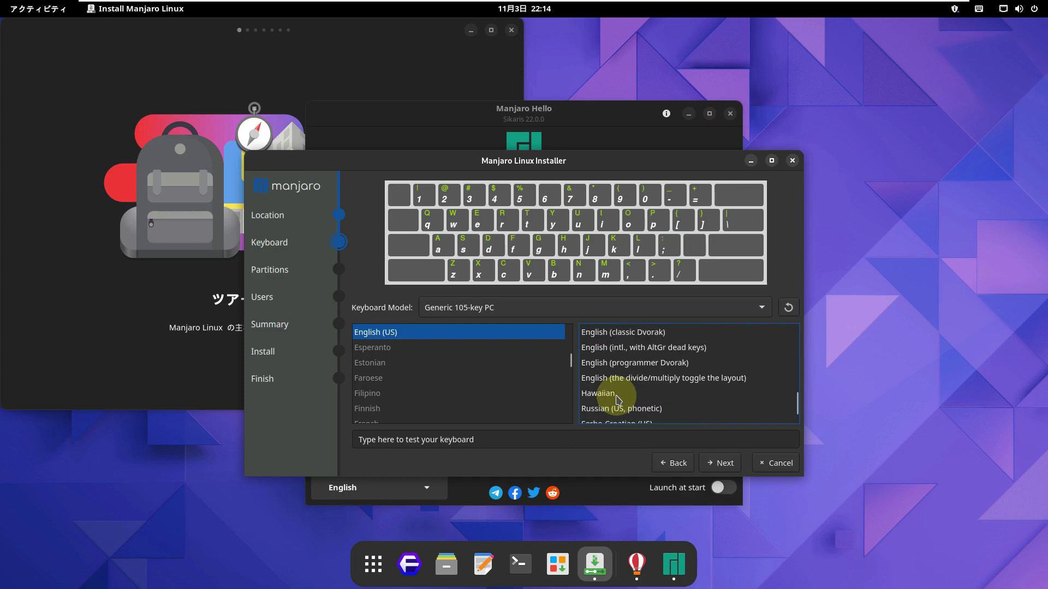
pyautogui.scroll(-1, 618, 400)
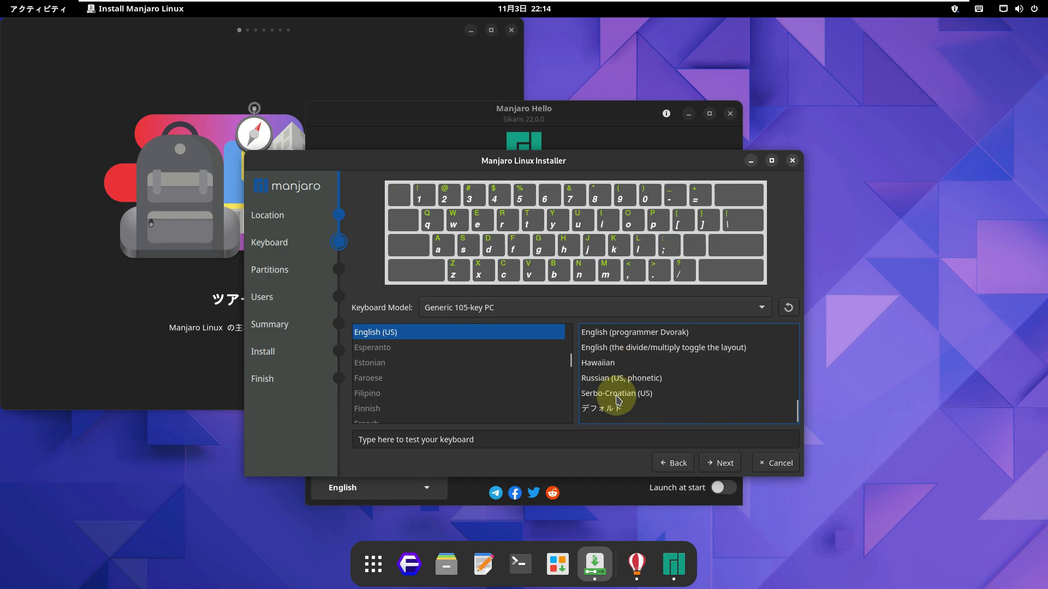
pyautogui.scroll(2, 618, 400)
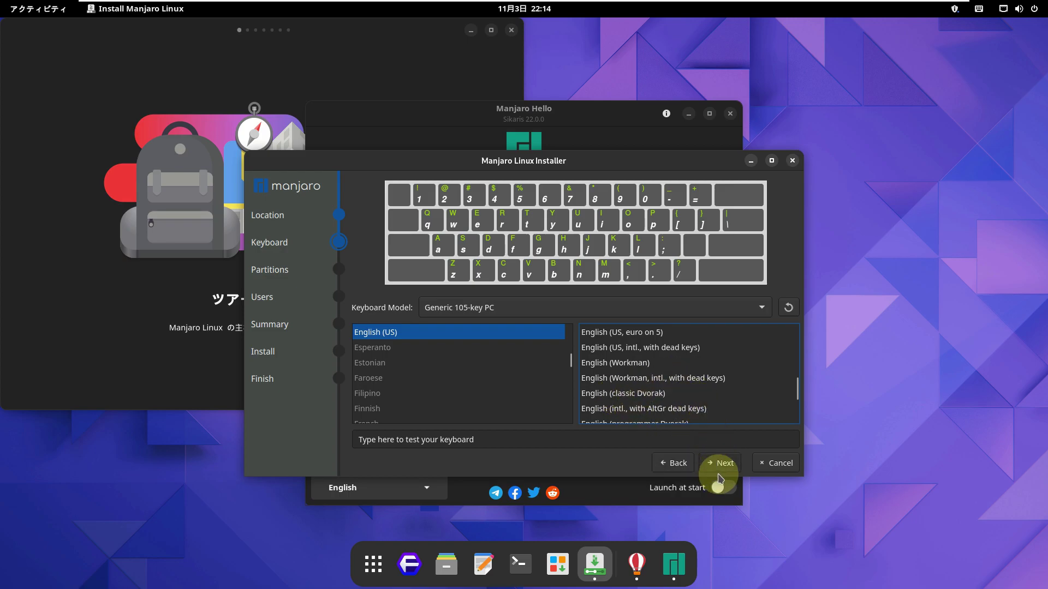
pyautogui.click(719, 468)
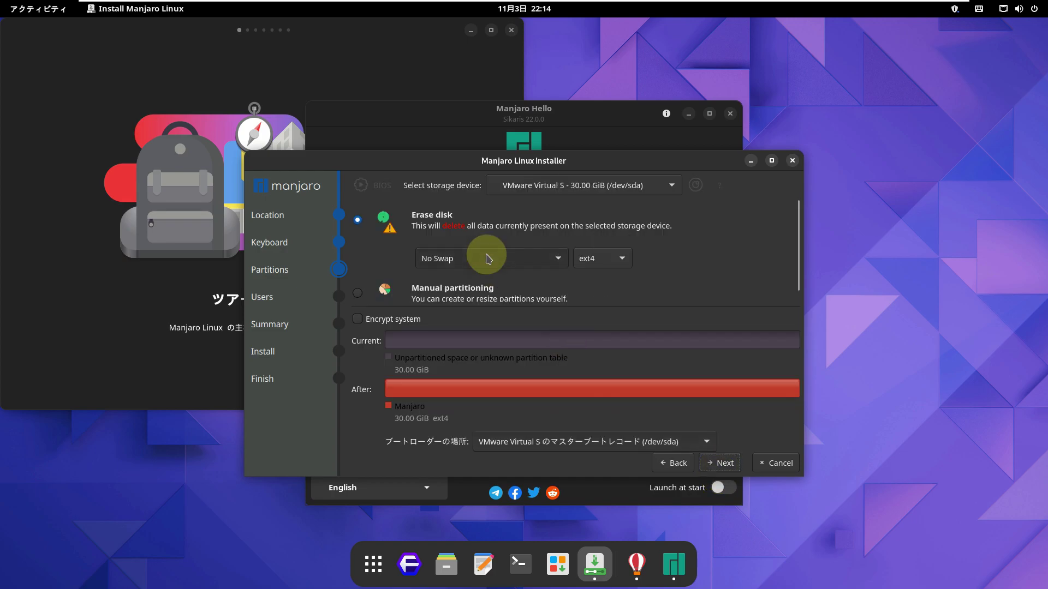
# Step: Examine the swap and file system choices for erasing the disk without changing them
pyautogui.click(488, 262)
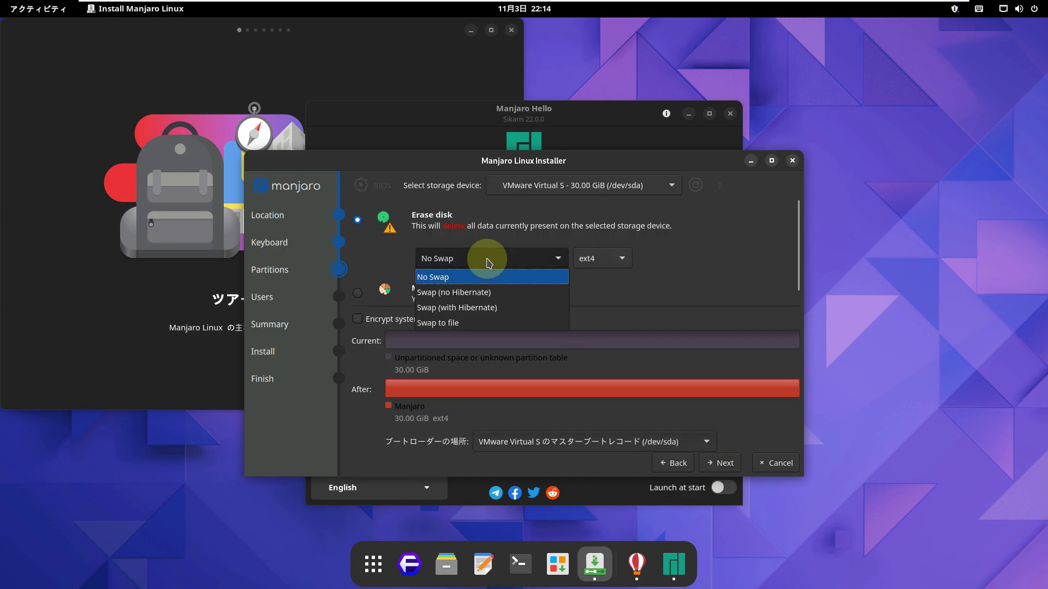
pyautogui.click(616, 280)
pyautogui.click(611, 260)
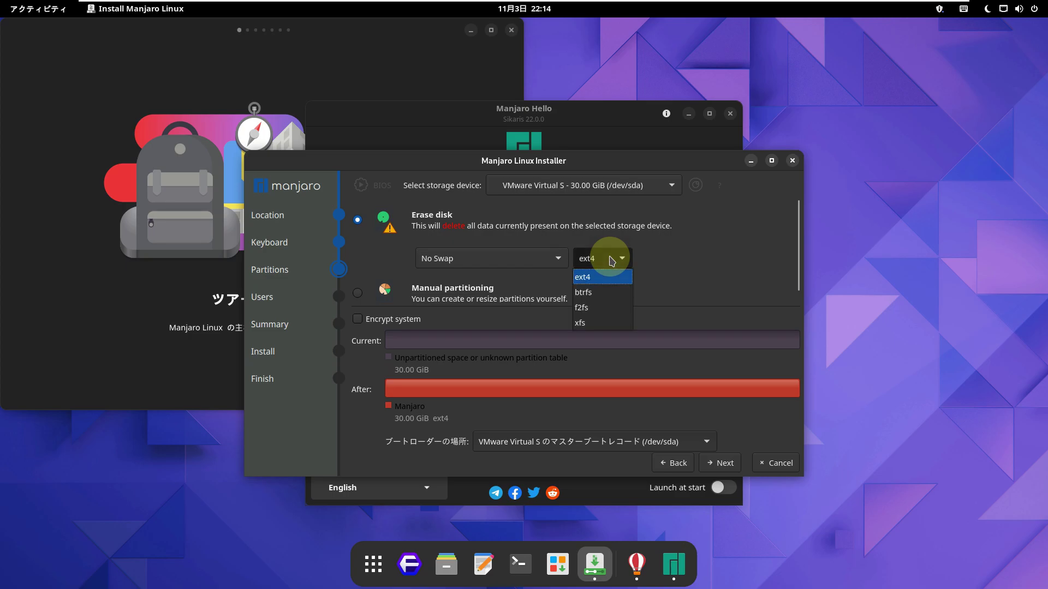
pyautogui.click(682, 252)
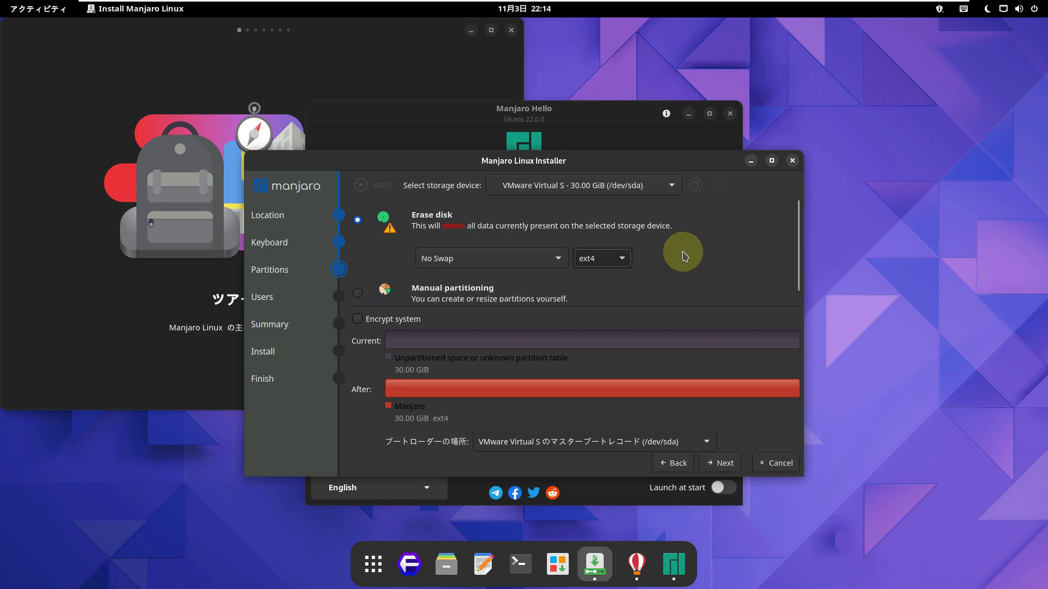
# Step: Check the system encryption option and the boot loader locations without changing them, and continue to the Users page
pyautogui.click(386, 321)
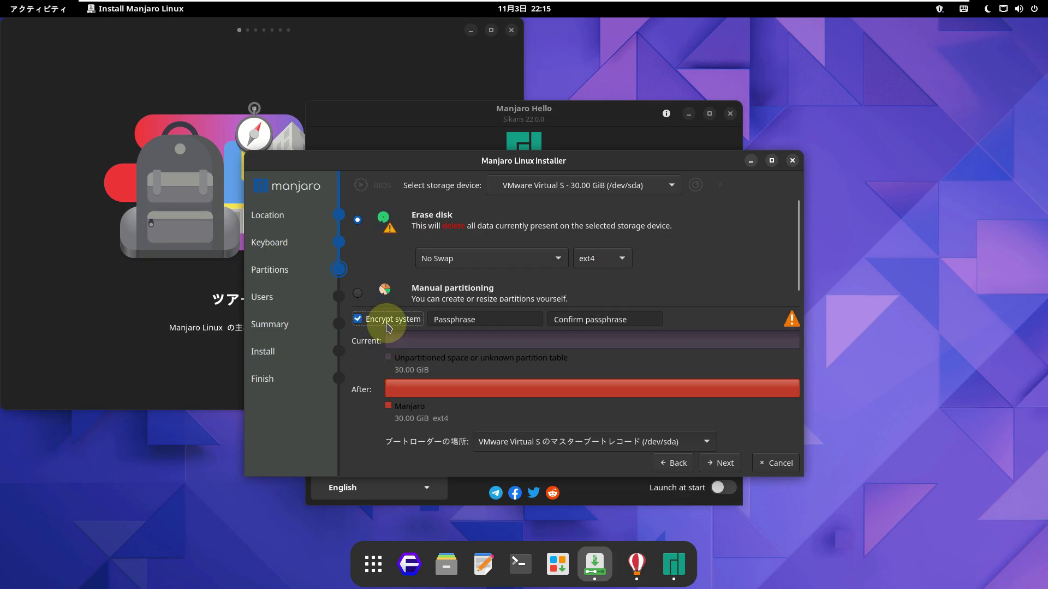
pyautogui.click(387, 322)
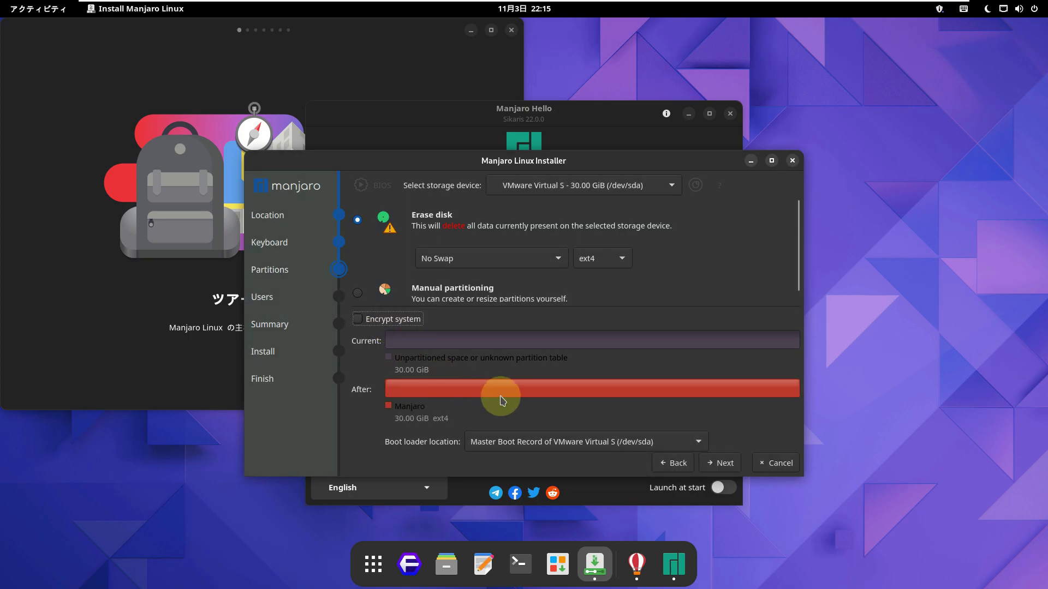
pyautogui.click(516, 444)
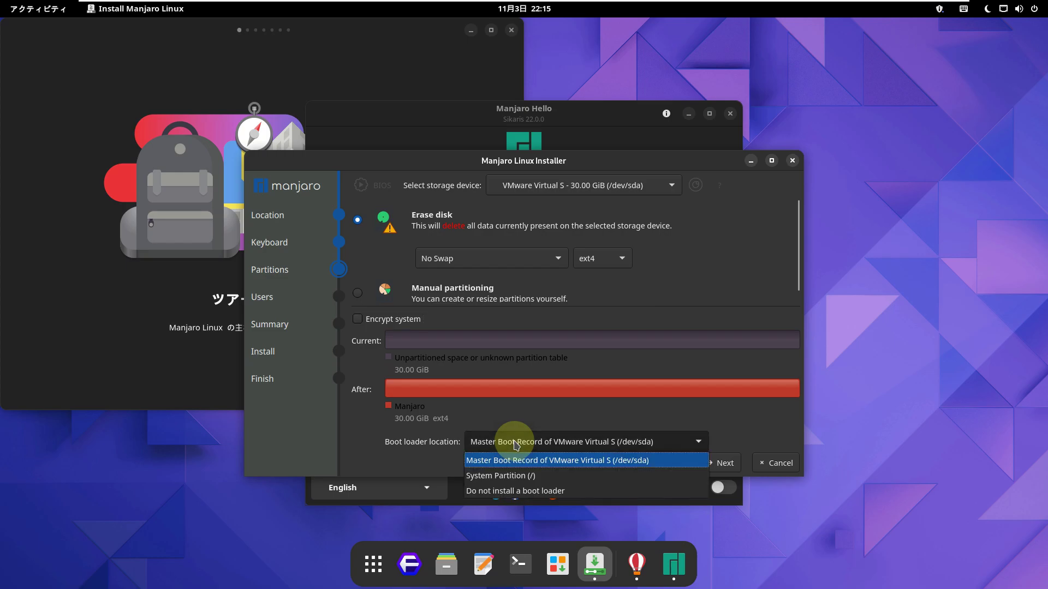
pyautogui.click(518, 443)
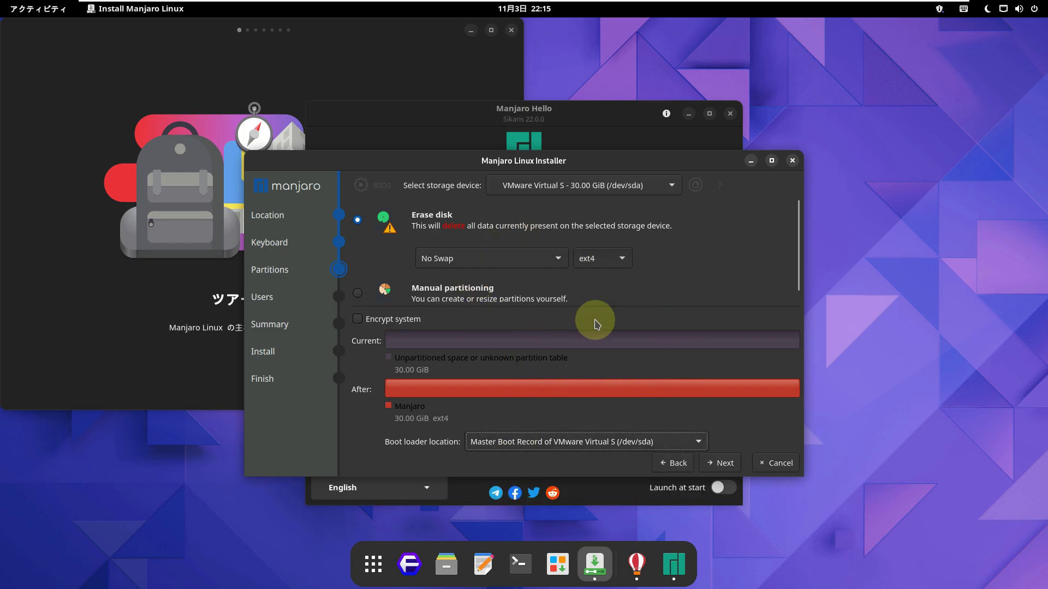
pyautogui.click(725, 463)
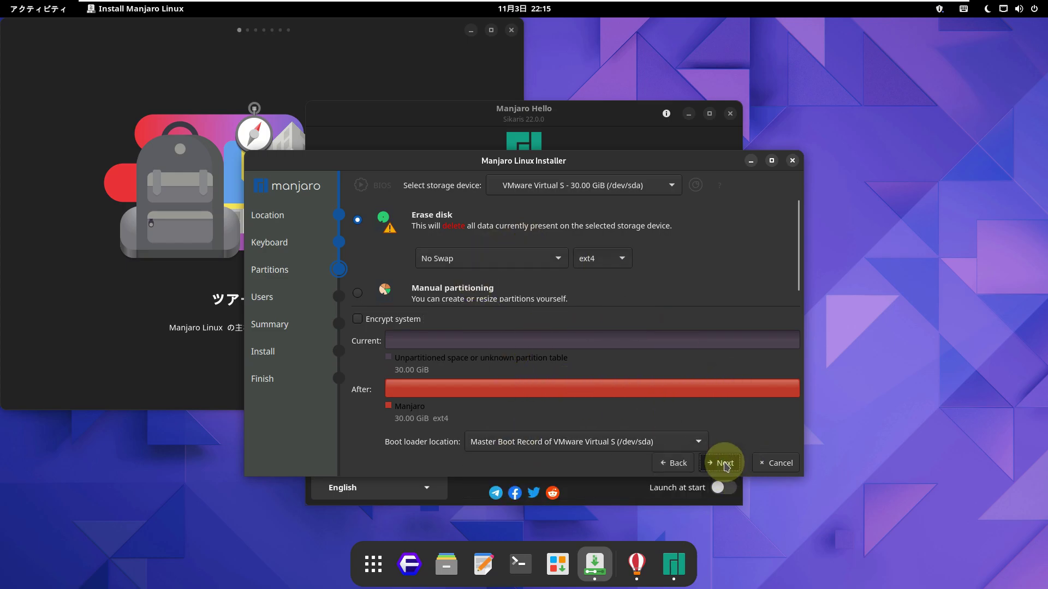
# Step: Try out the administrator password and automatic login options, leaving only the shared administrator password enabled
pyautogui.click(380, 371)
pyautogui.click(380, 372)
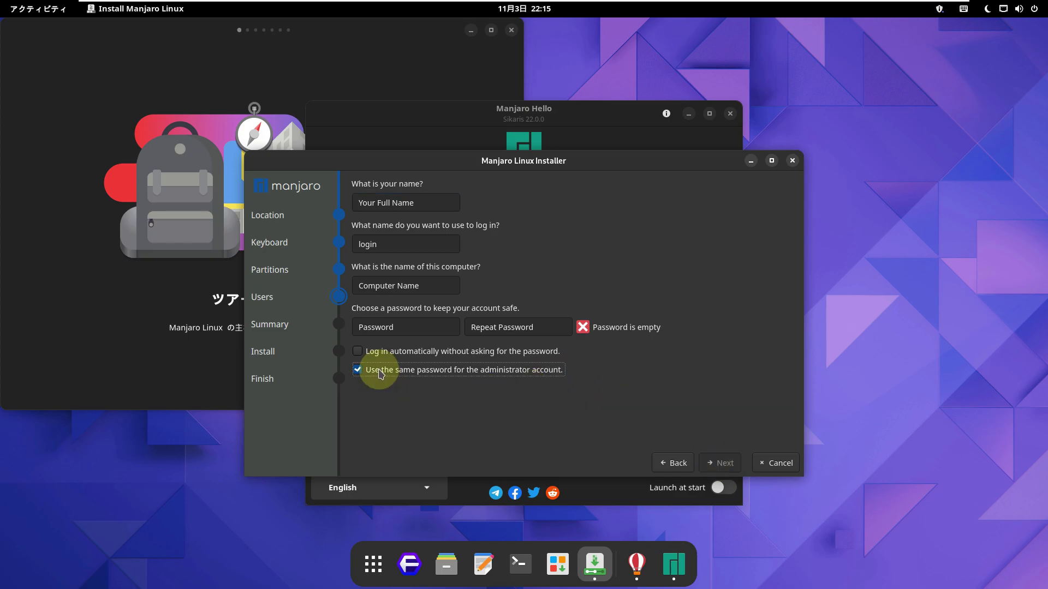
pyautogui.click(380, 373)
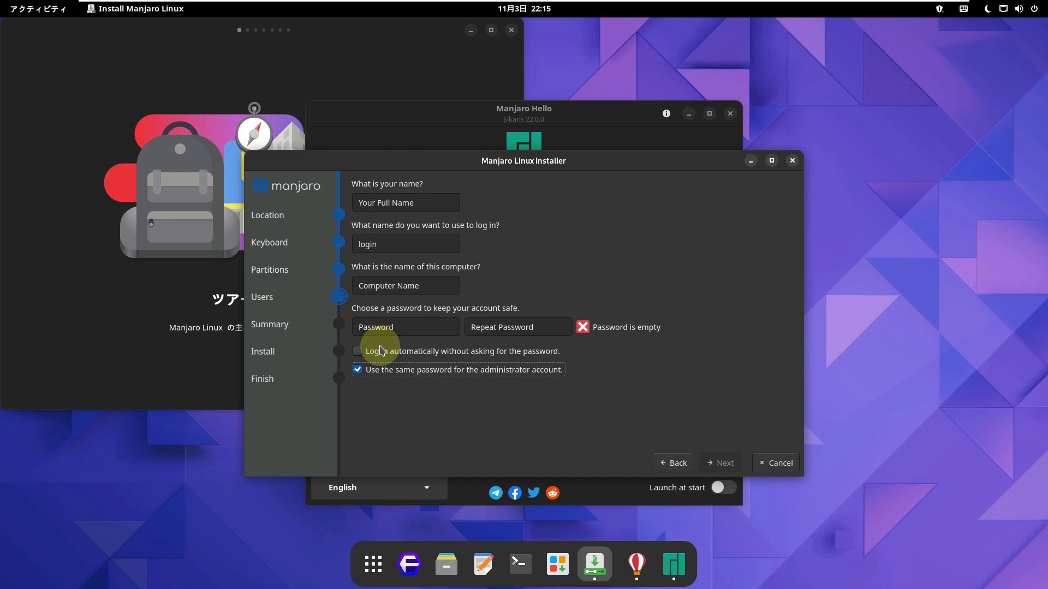
pyautogui.click(379, 359)
pyautogui.click(379, 359)
# Step: Enter runboxing as the full name and login, and shorten the computer name to runboxing
pyautogui.click(401, 206)
pyautogui.write('ru')
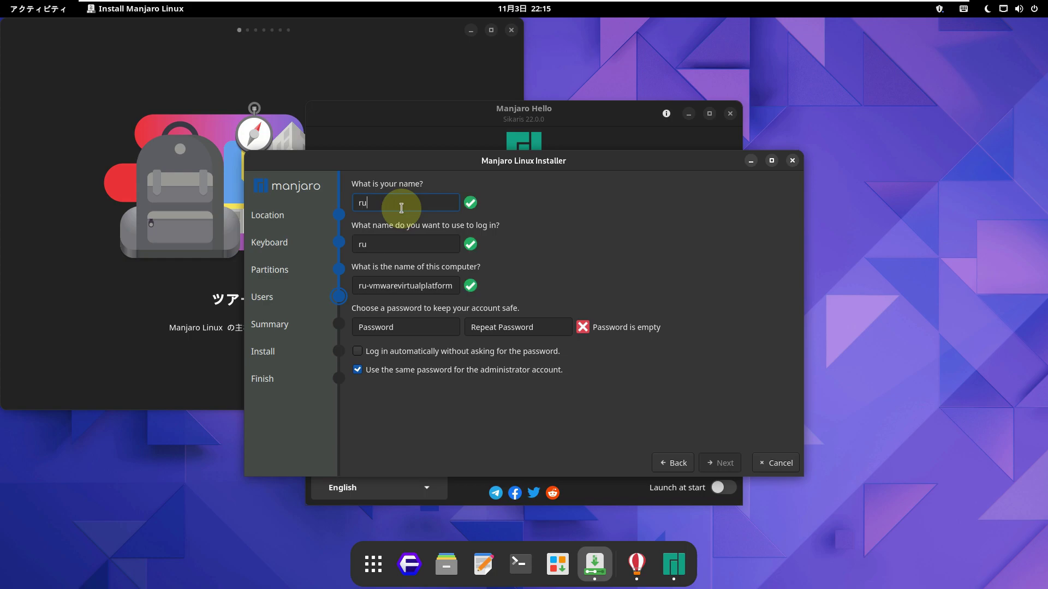
pyautogui.write('nboxing')
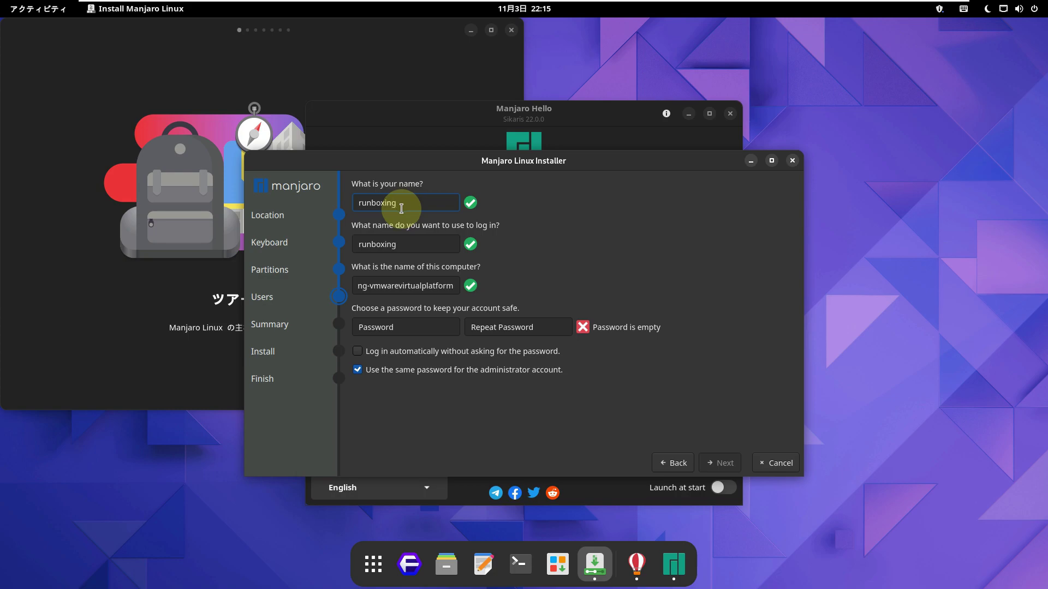
pyautogui.click(371, 285)
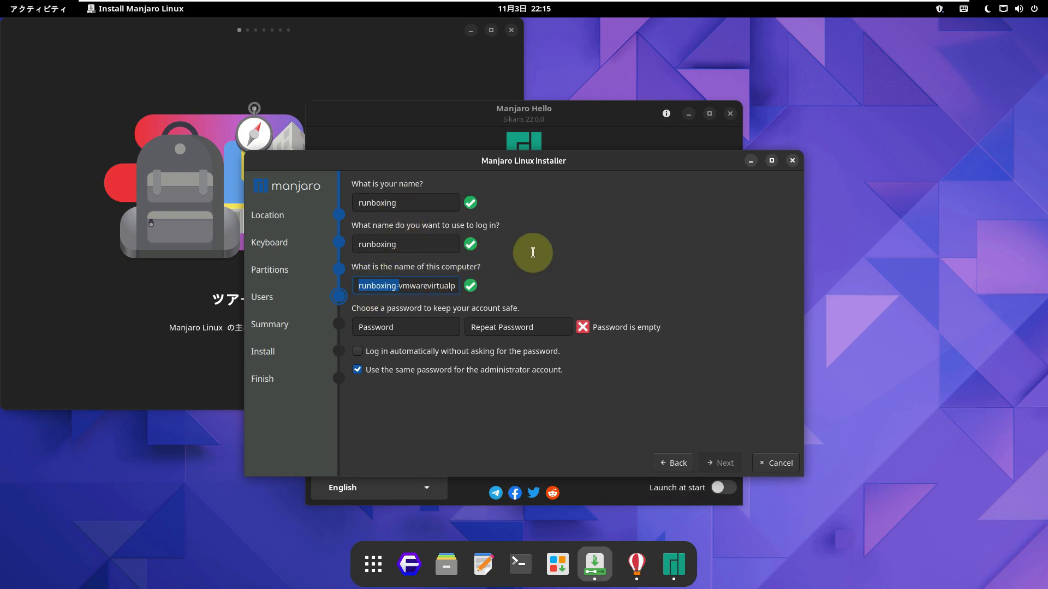
pyautogui.hotkey('shift', 'End')
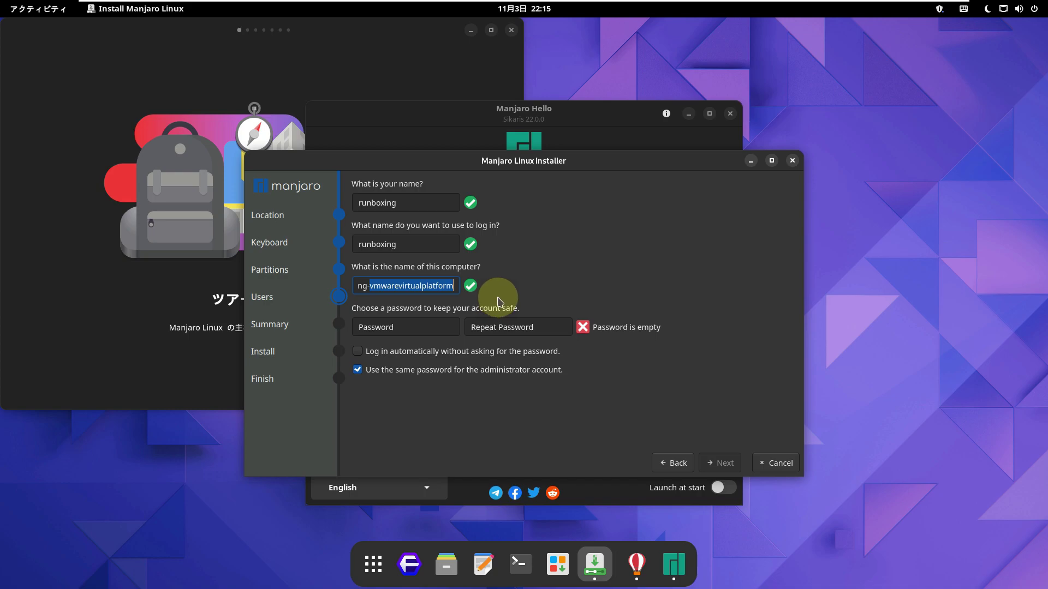
pyautogui.press('BackSpace')
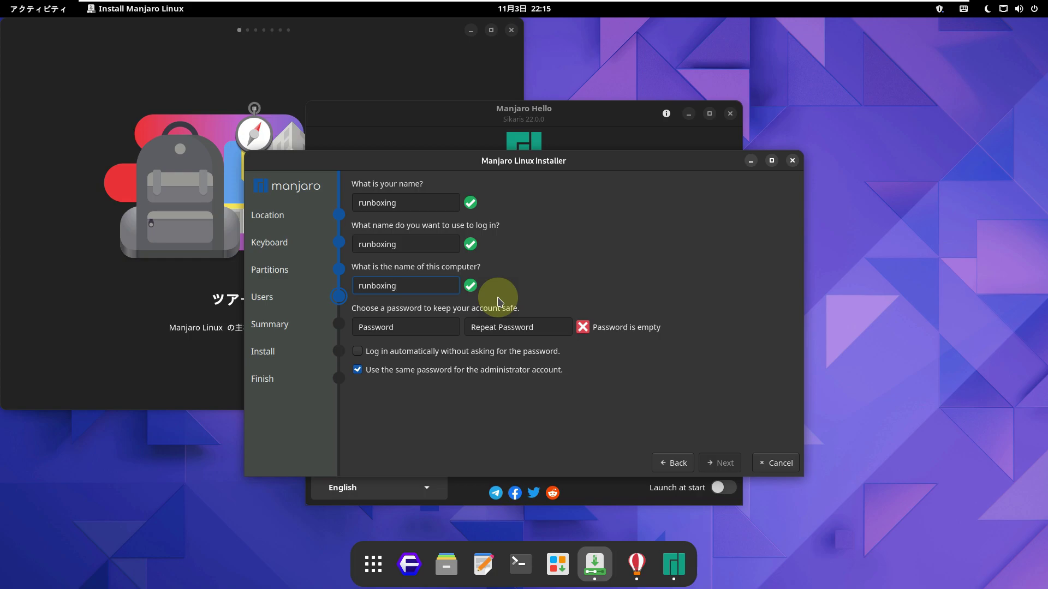
# Step: Enter and repeat the account password, leave automatic login disabled, and continue to the installation summary
pyautogui.click(437, 327)
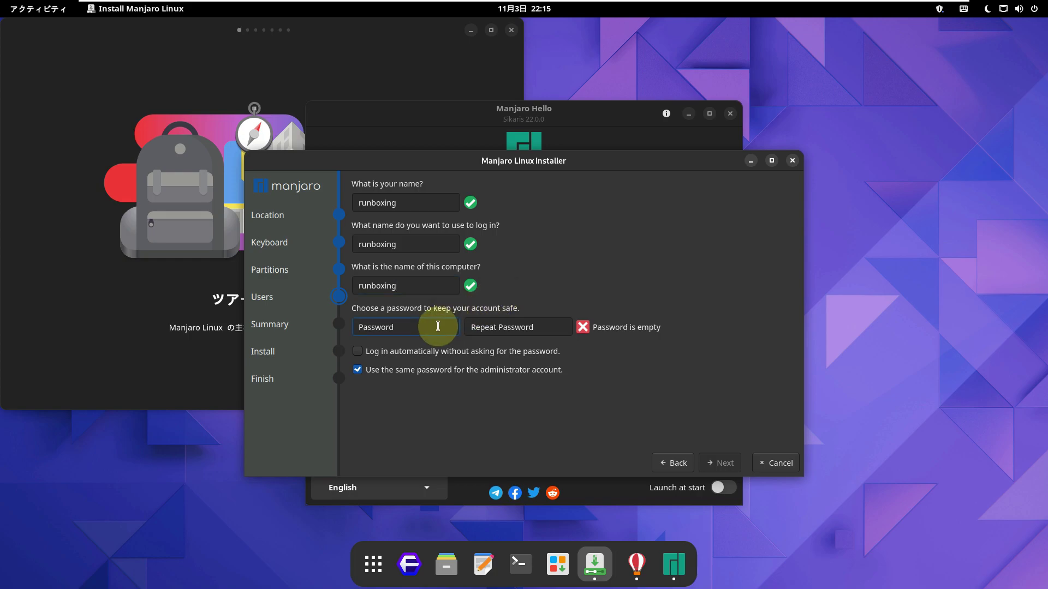
pyautogui.write('••••')
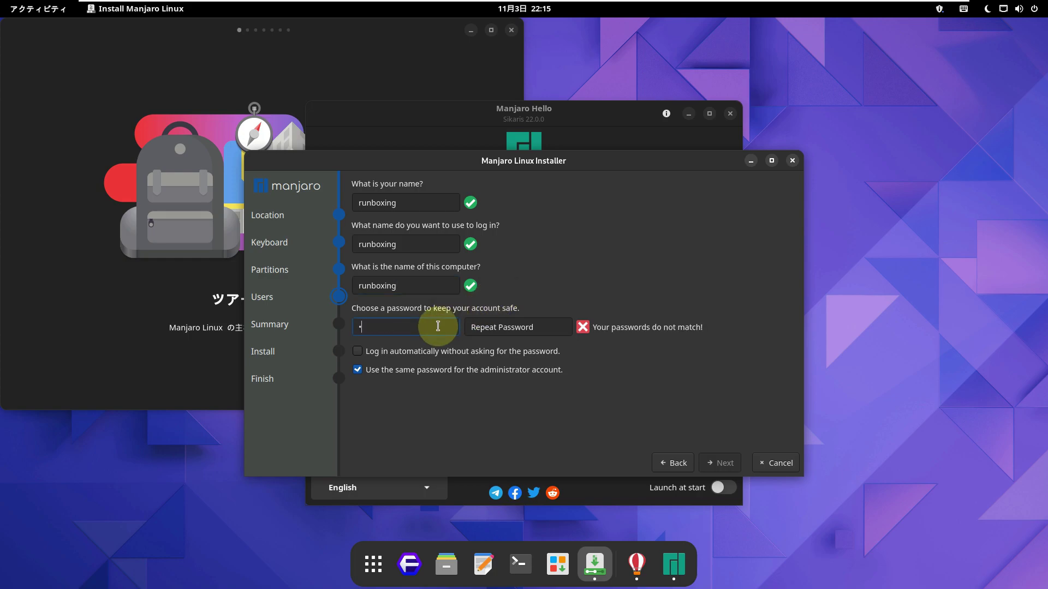
pyautogui.write('•')
pyautogui.click(479, 327)
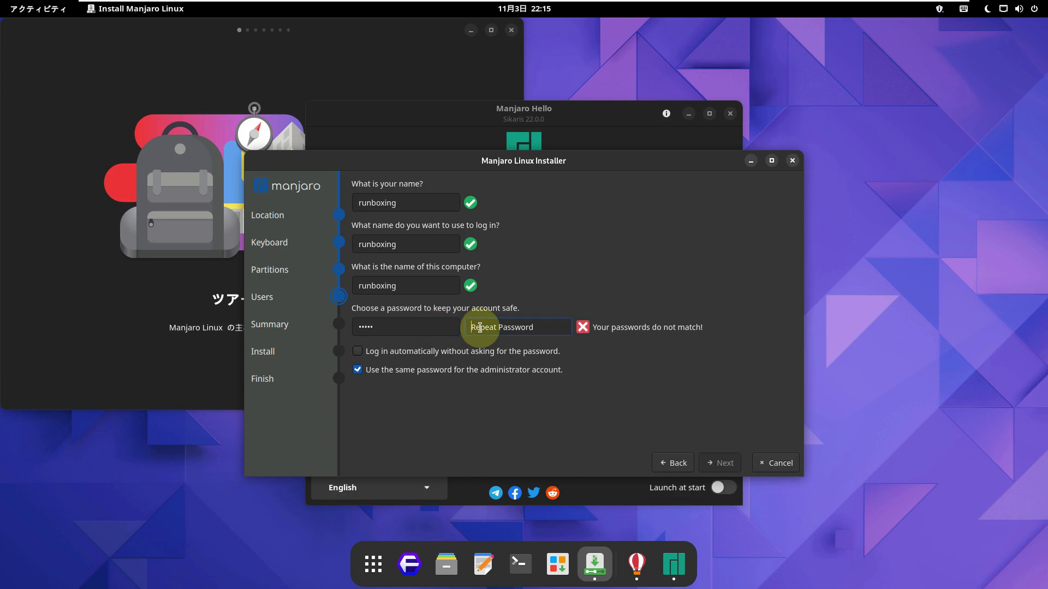
pyautogui.write('•••••')
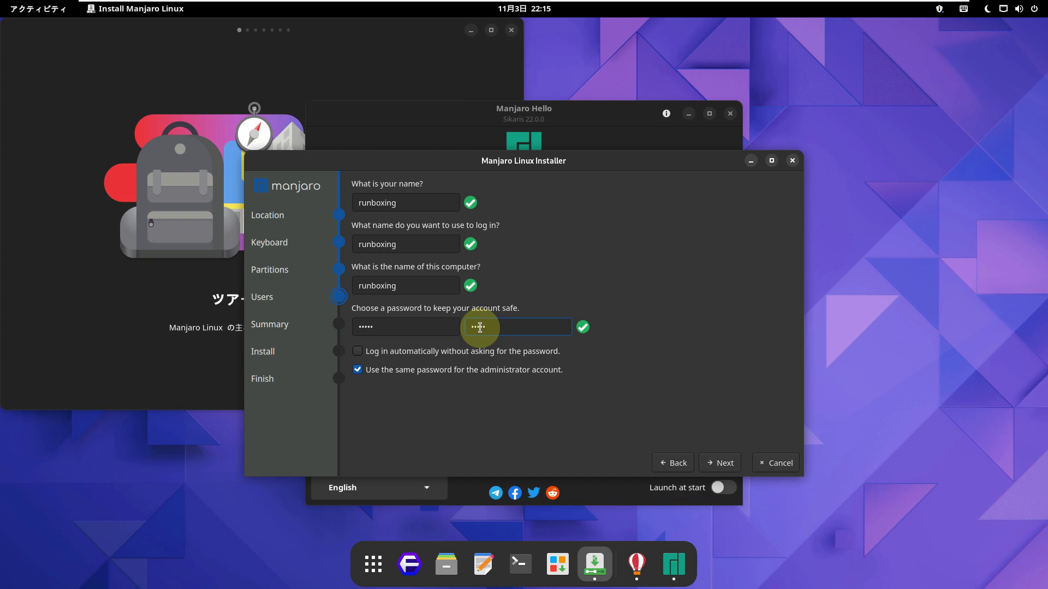
pyautogui.click(459, 354)
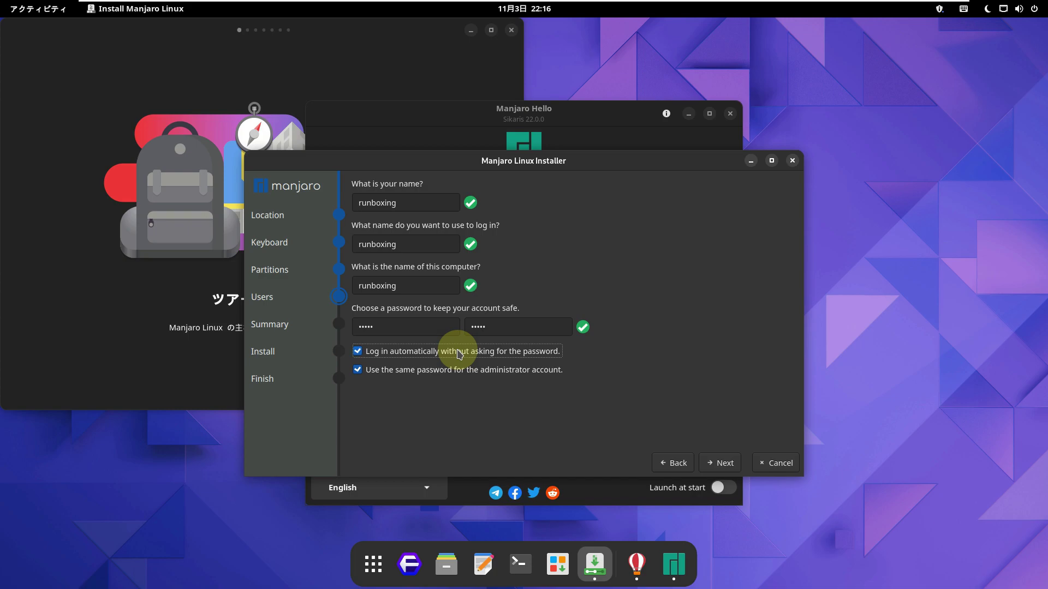
pyautogui.click(459, 354)
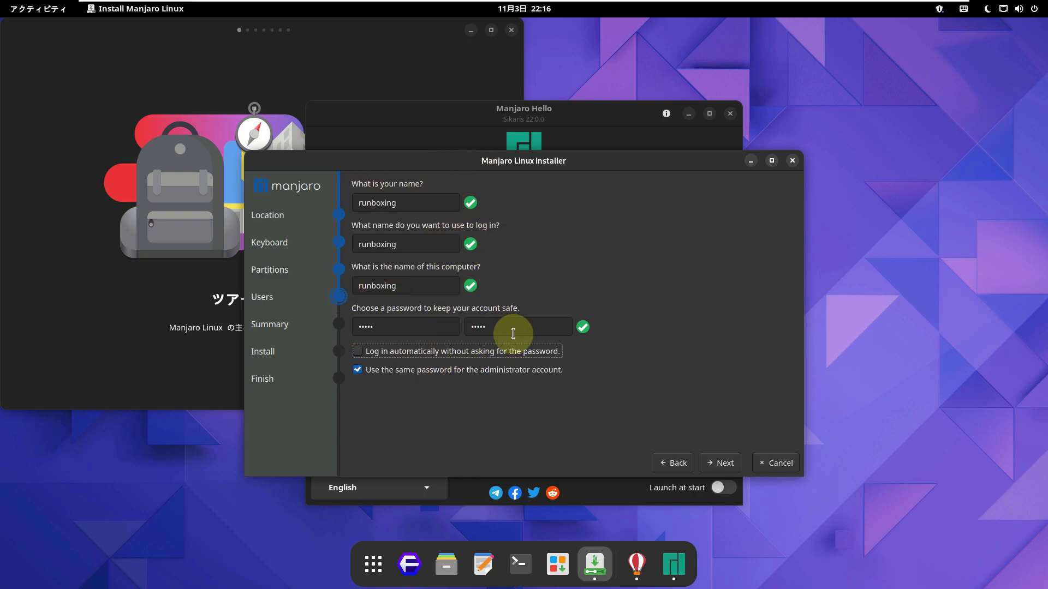
pyautogui.click(724, 463)
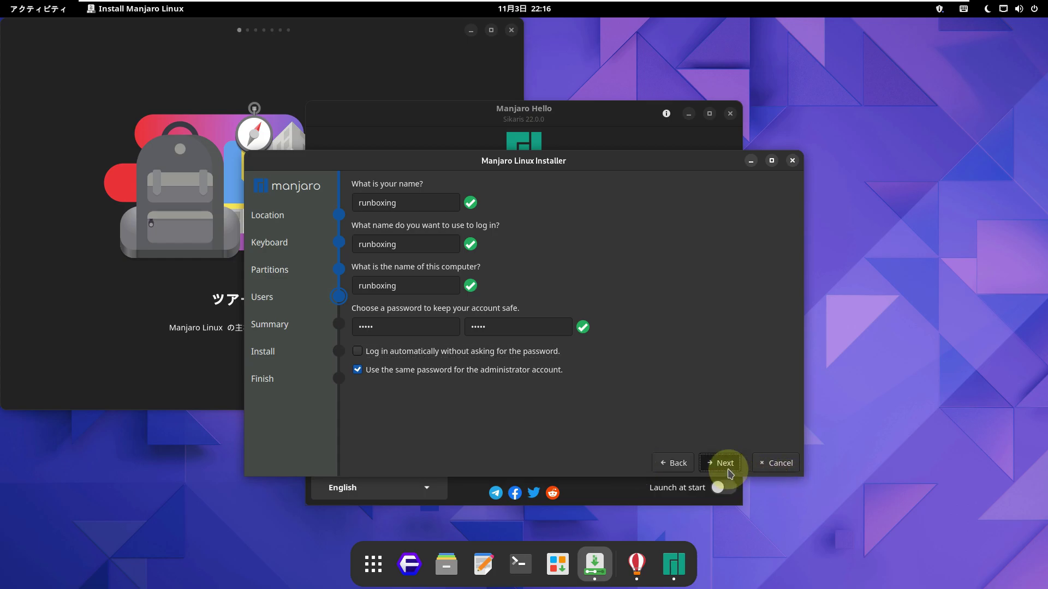
# Step: Cancel the installation after reviewing its summary and close the Manjaro Hello window
pyautogui.scroll(-3, 592, 303)
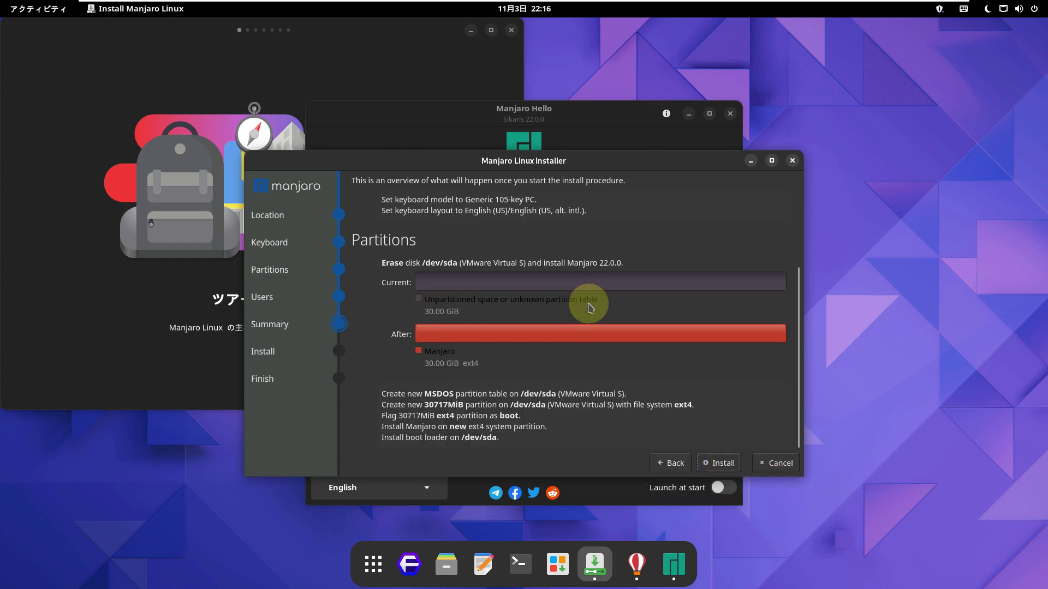
pyautogui.scroll(2, 590, 308)
pyautogui.scroll(-2, 590, 308)
pyautogui.scroll(2, 590, 308)
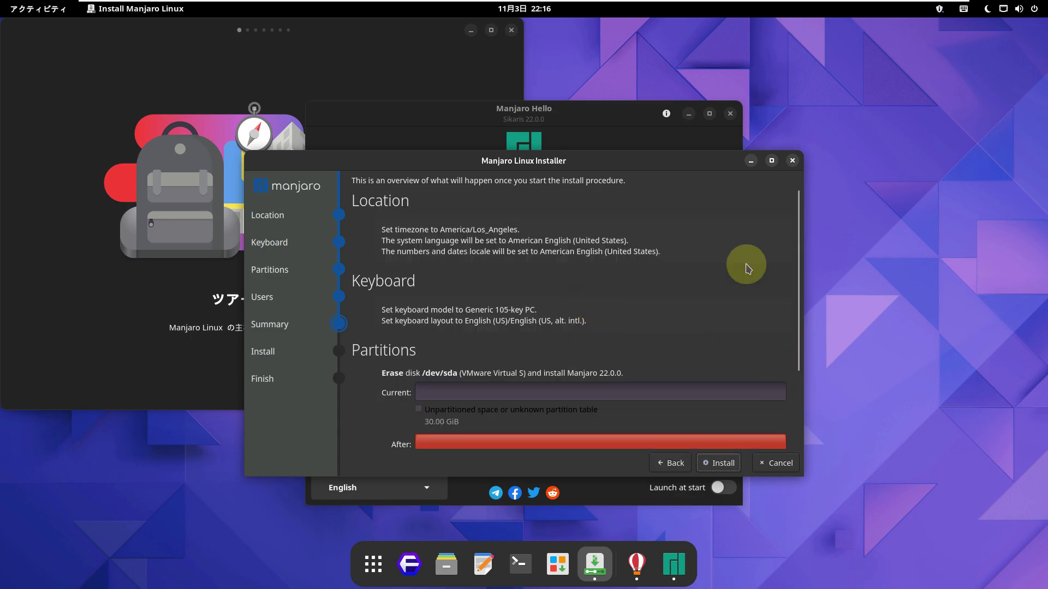
pyautogui.click(791, 161)
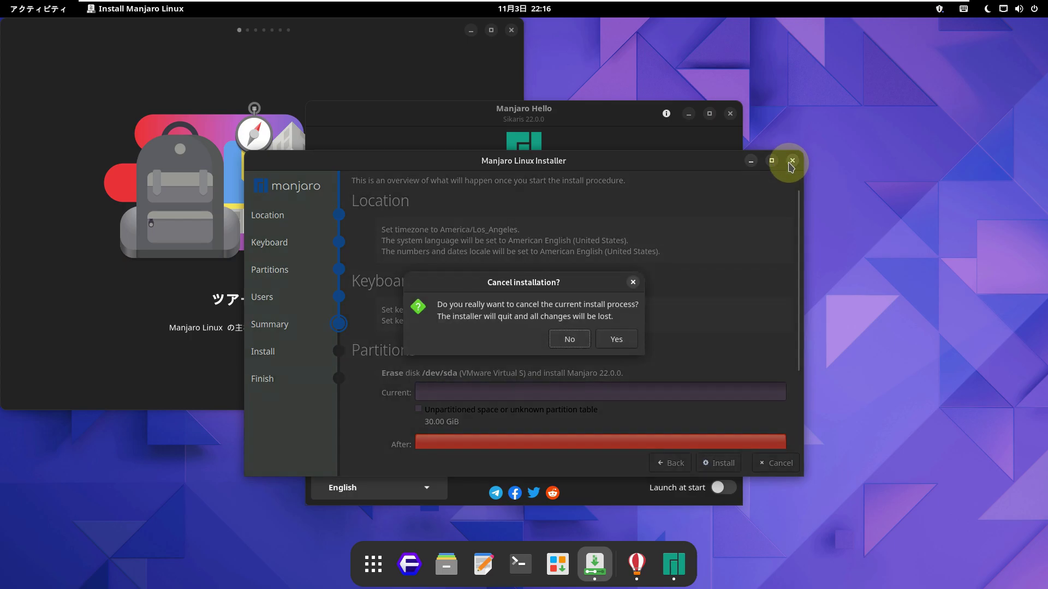
pyautogui.click(616, 340)
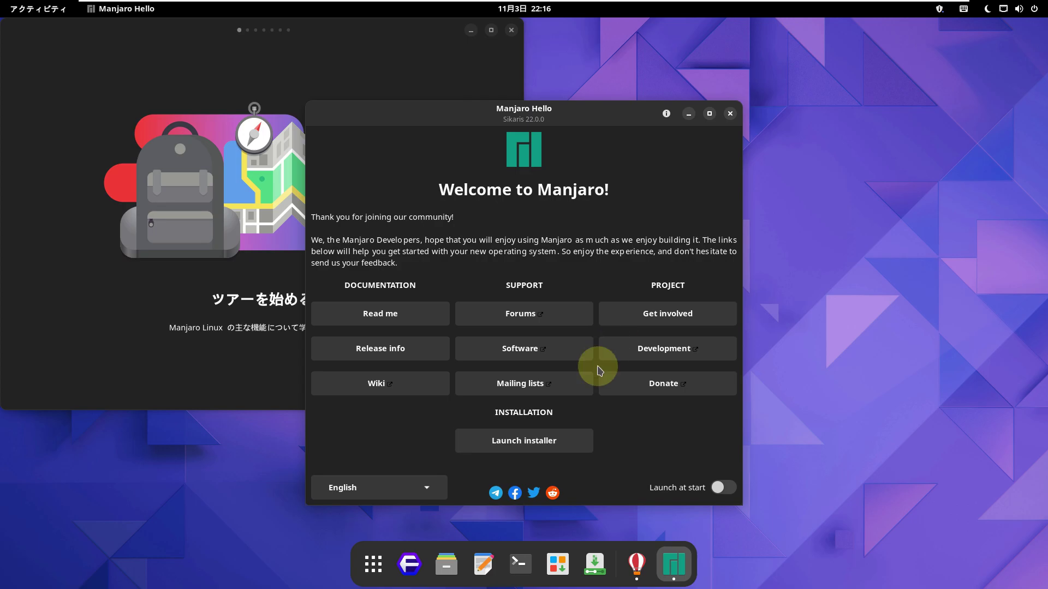
pyautogui.click(730, 113)
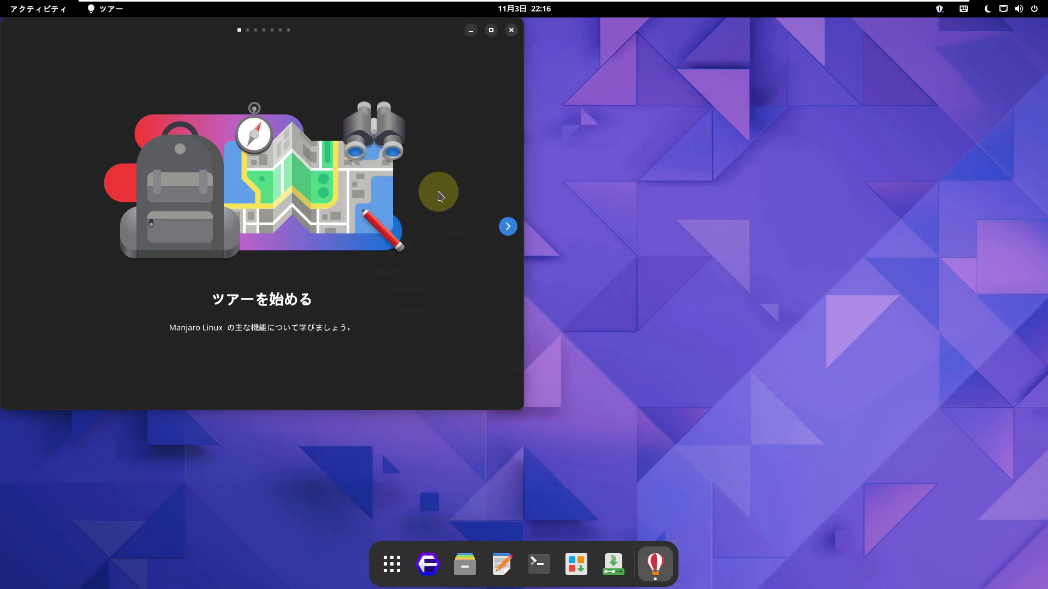
# Step: Centre the Manjaro tour window, page through it to the horizontal gestures page, and close it
pyautogui.moveTo(339, 37); pyautogui.dragTo(559, 126)
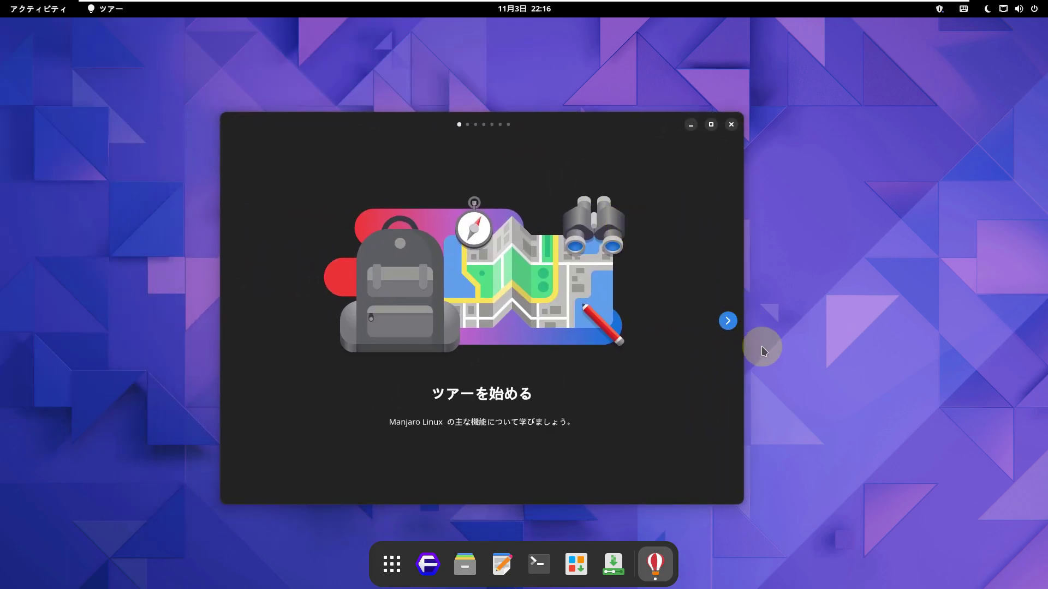
pyautogui.click(725, 322)
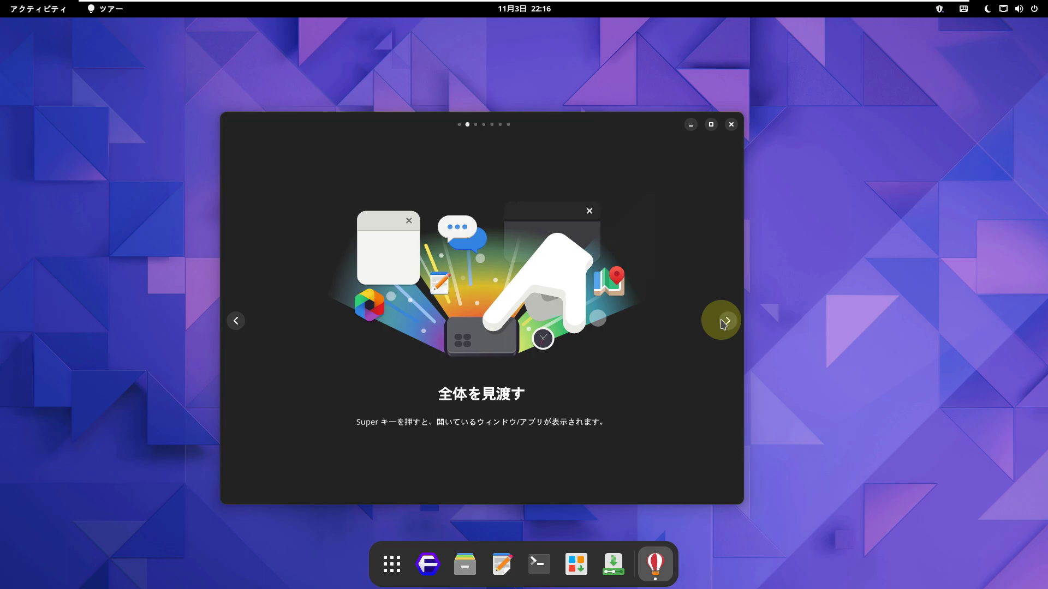
pyautogui.click(722, 323)
pyautogui.click(723, 323)
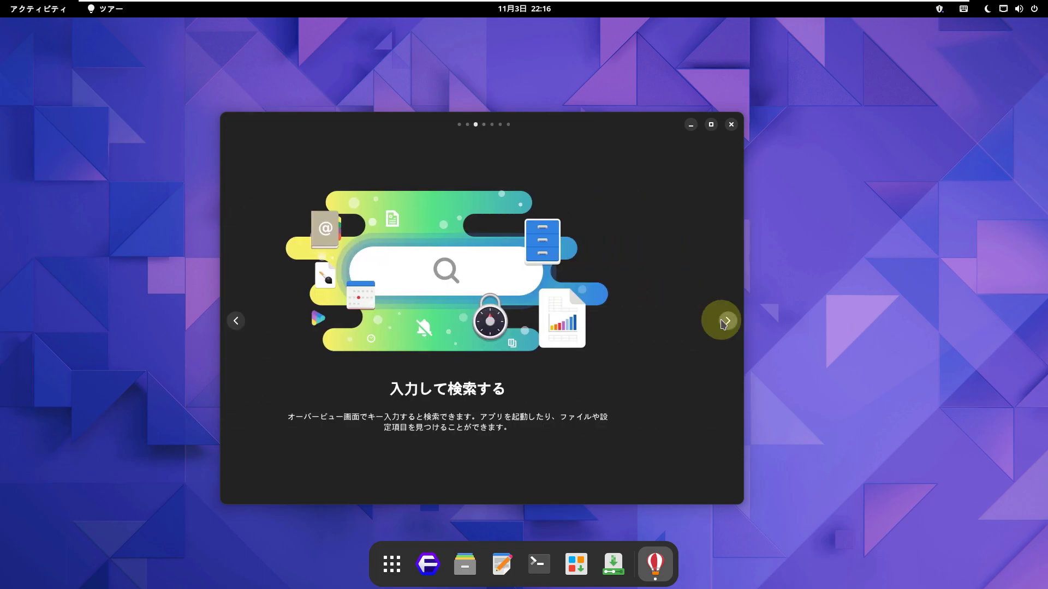
pyautogui.click(723, 323)
pyautogui.click(723, 323)
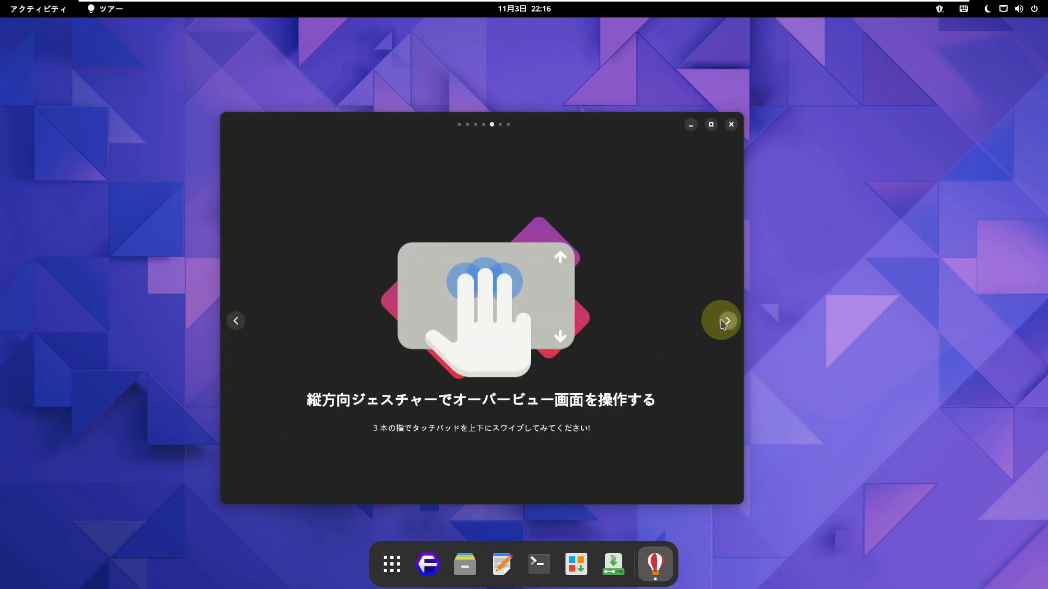
pyautogui.click(723, 323)
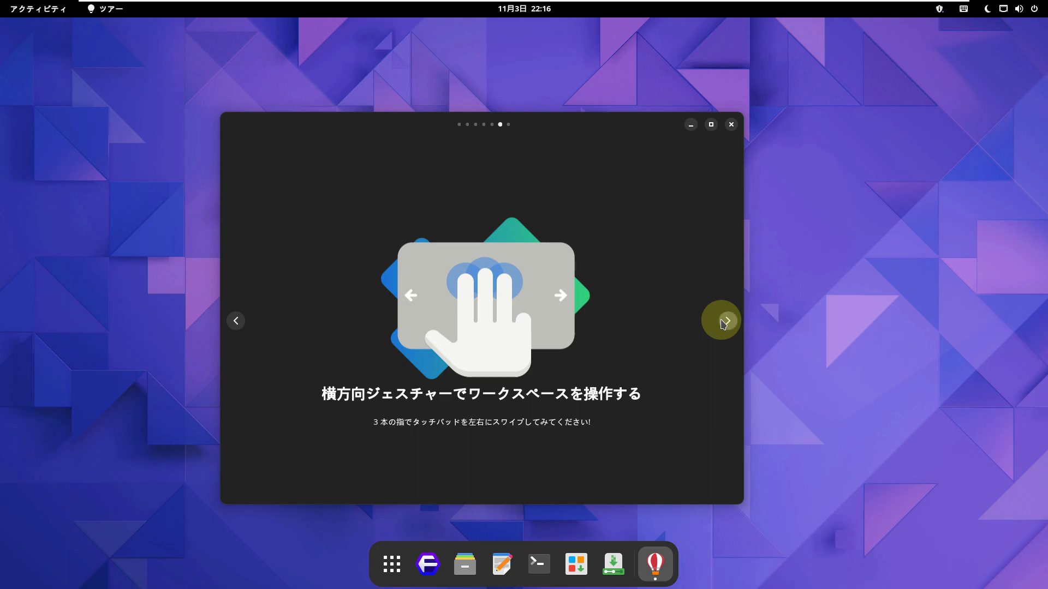
pyautogui.click(731, 126)
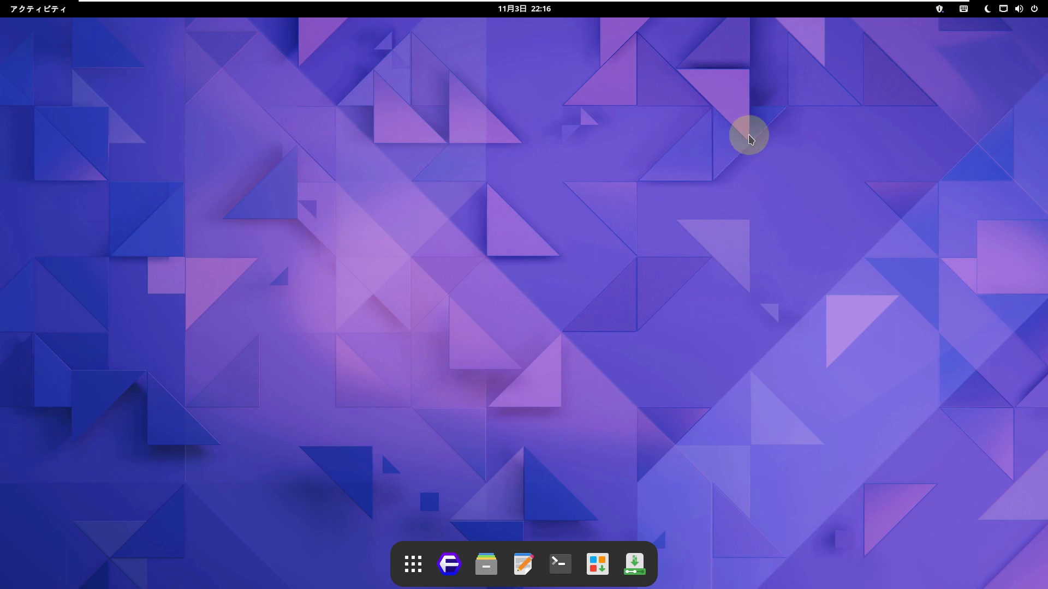
# Step: Check the calendar and notifications, the available-updates menu, and the keyboard input method menu, closing each one
pyautogui.click(525, 21)
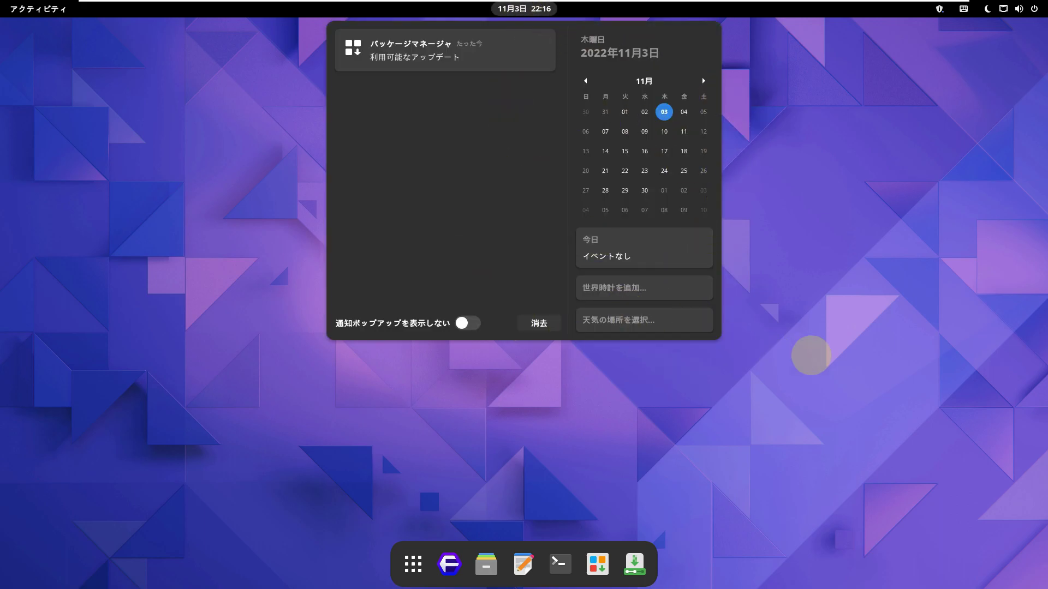
pyautogui.click(911, 295)
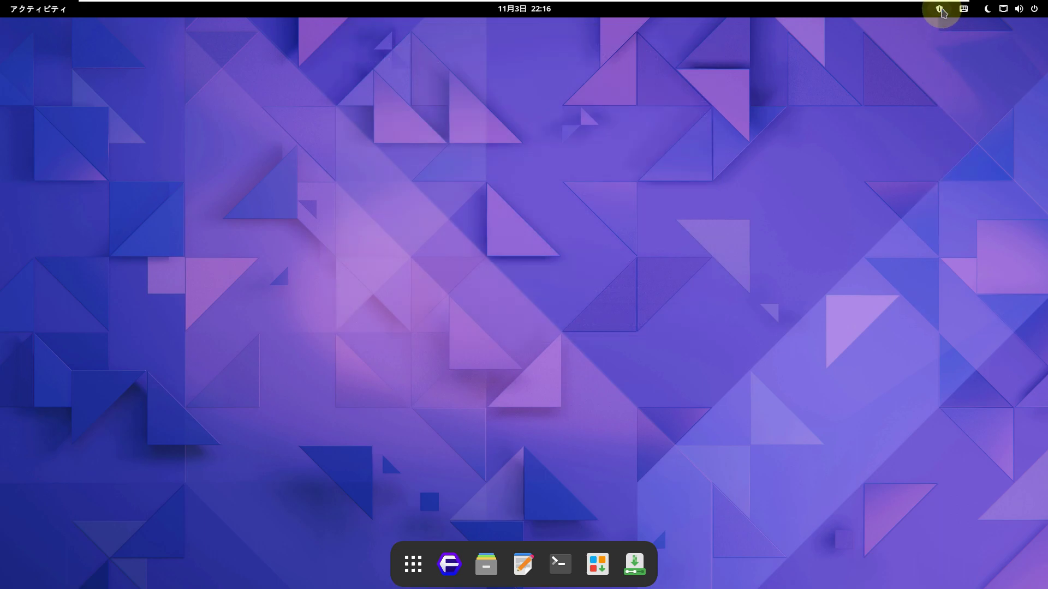
pyautogui.click(941, 11)
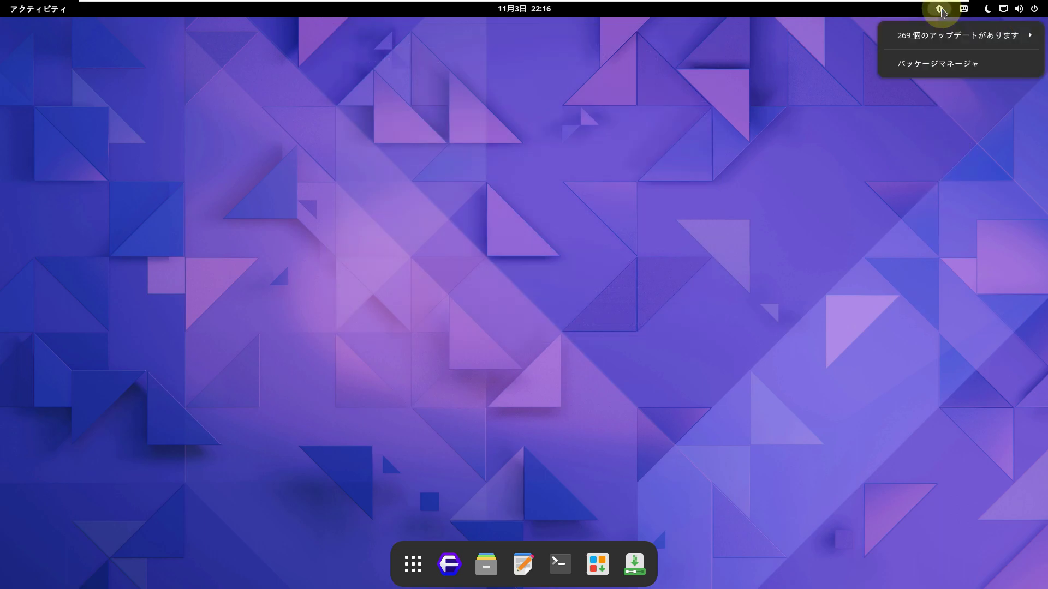
pyautogui.click(931, 179)
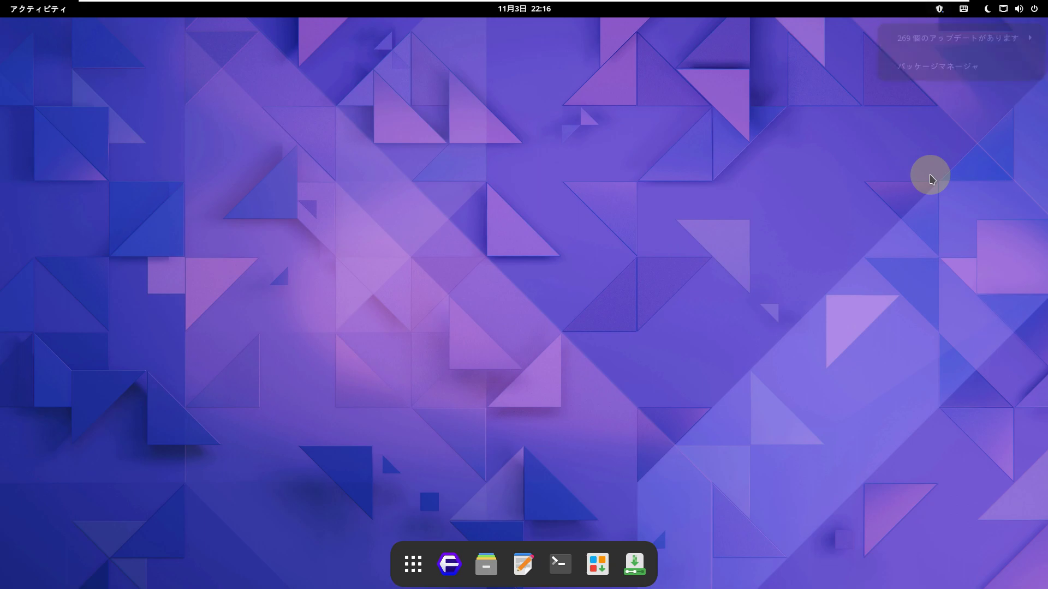
pyautogui.click(962, 11)
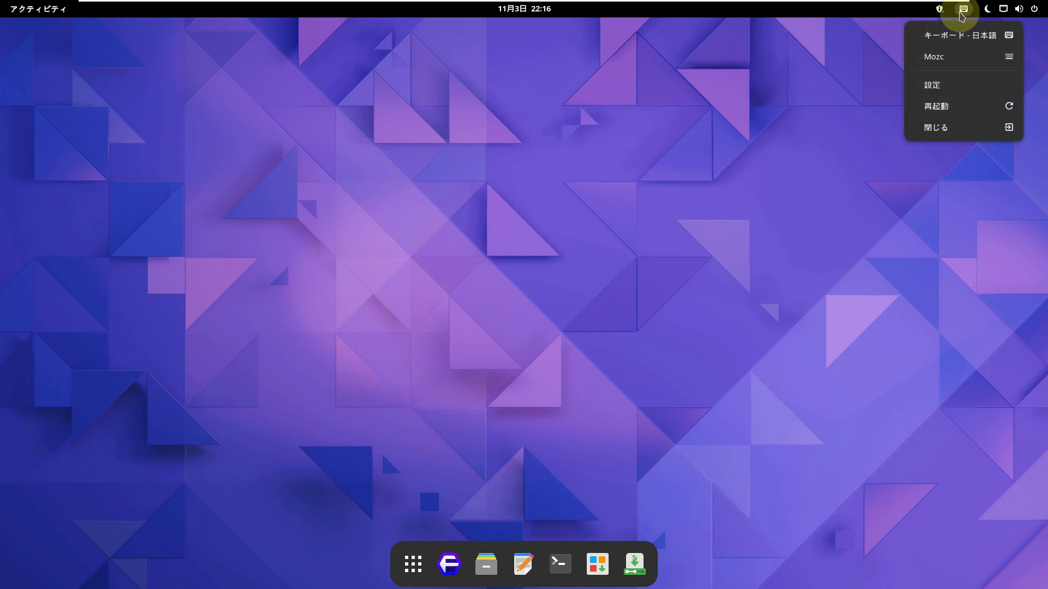
pyautogui.click(971, 65)
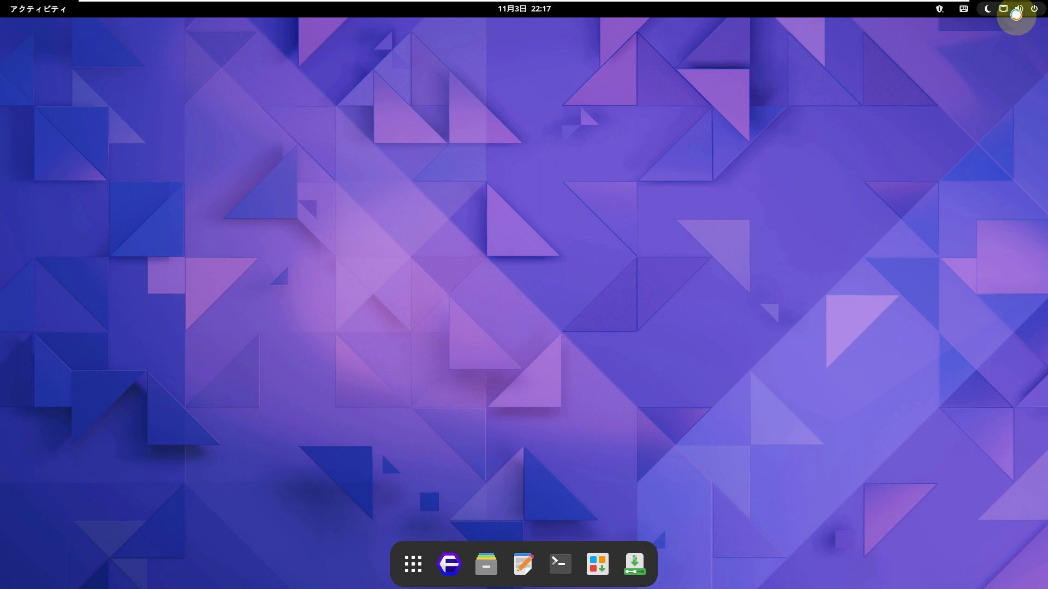
# Step: Examine the wired network, power profile, and night light options in the system menu and close it
pyautogui.click(1016, 15)
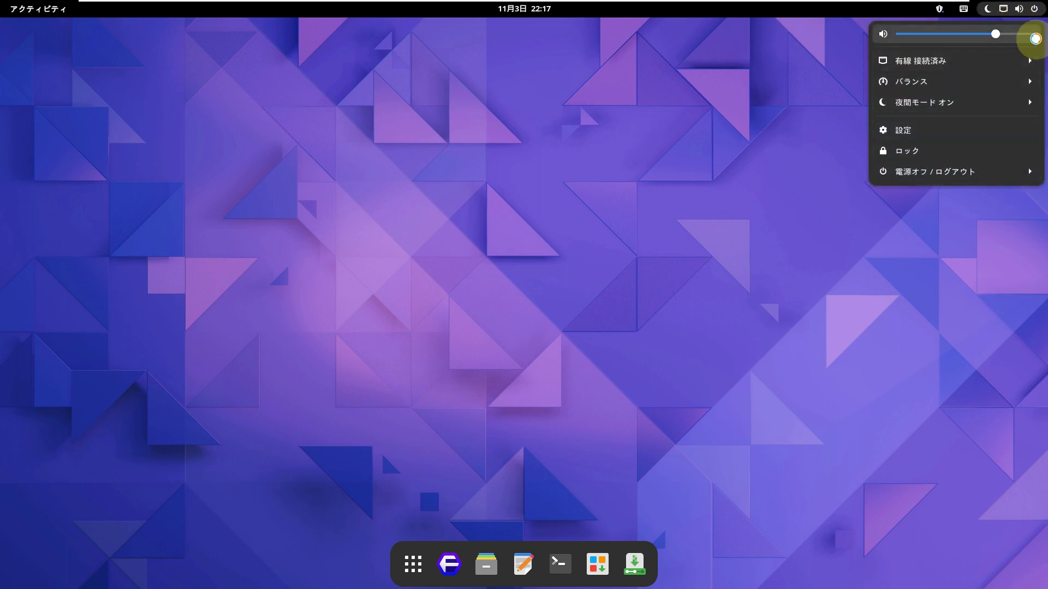
pyautogui.click(1029, 62)
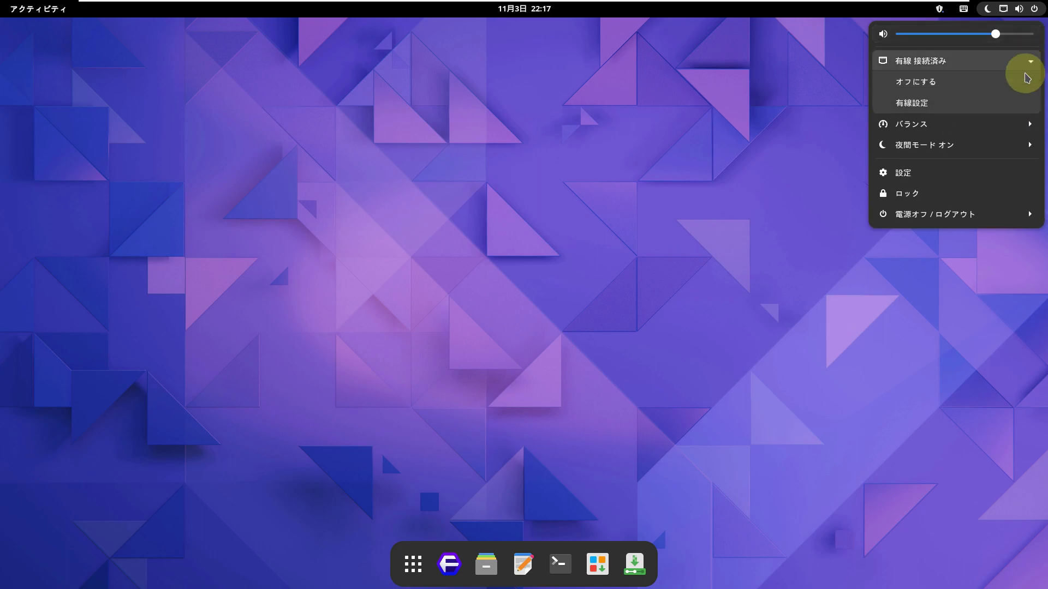
pyautogui.click(1029, 126)
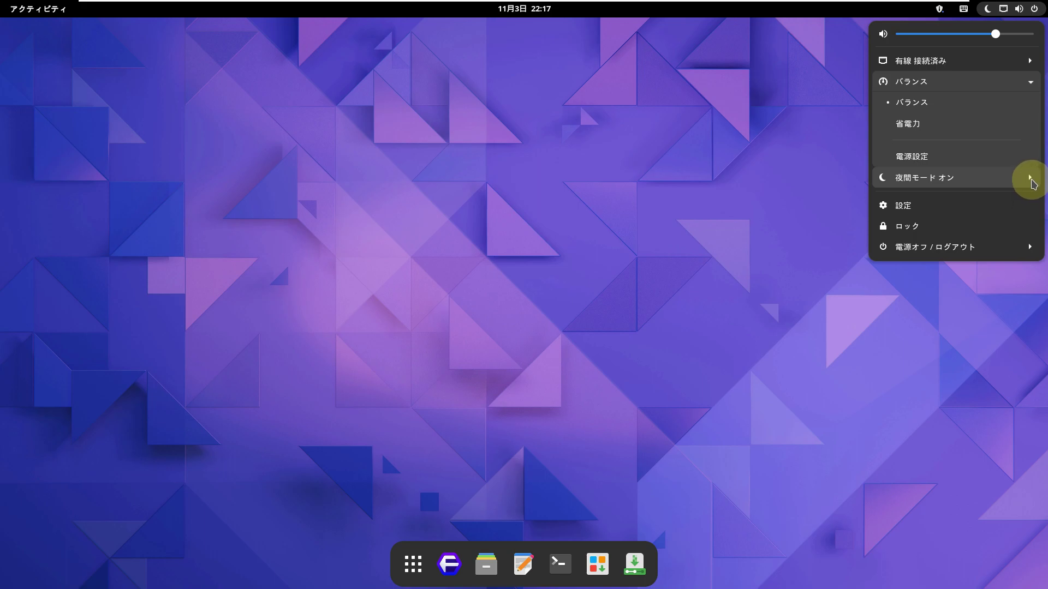
pyautogui.click(1030, 179)
pyautogui.click(867, 368)
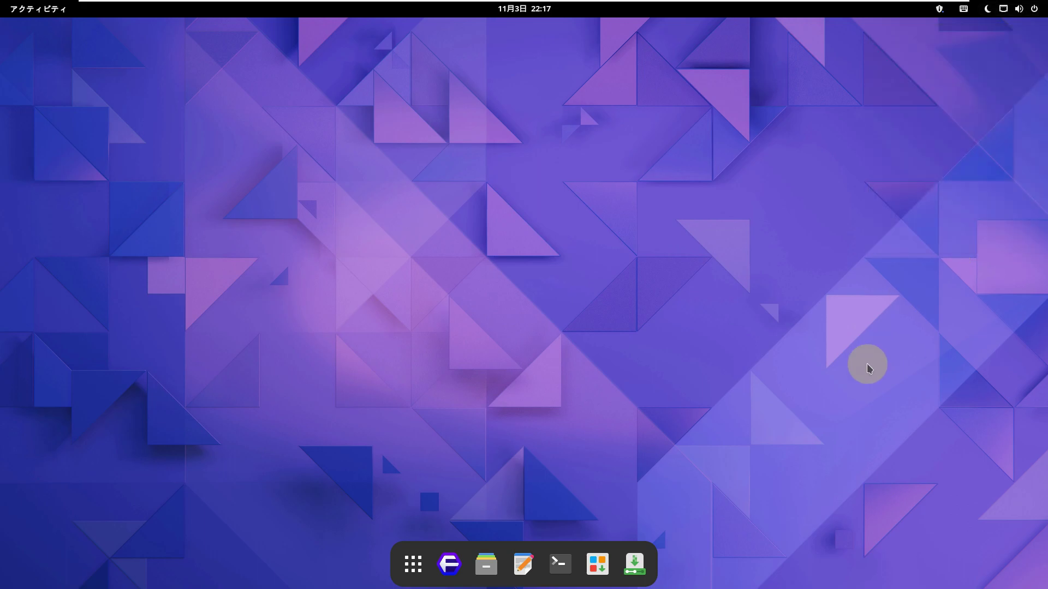
# Step: Show all installed applications and page through the three pages of the Accessories folder before closing it
pyautogui.click(22, 11)
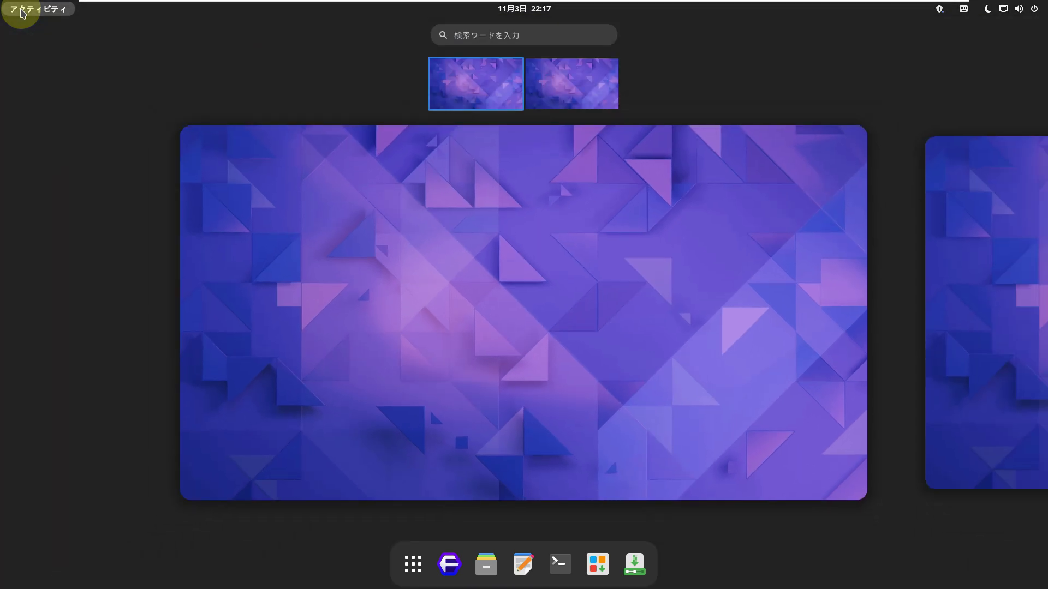
pyautogui.click(413, 563)
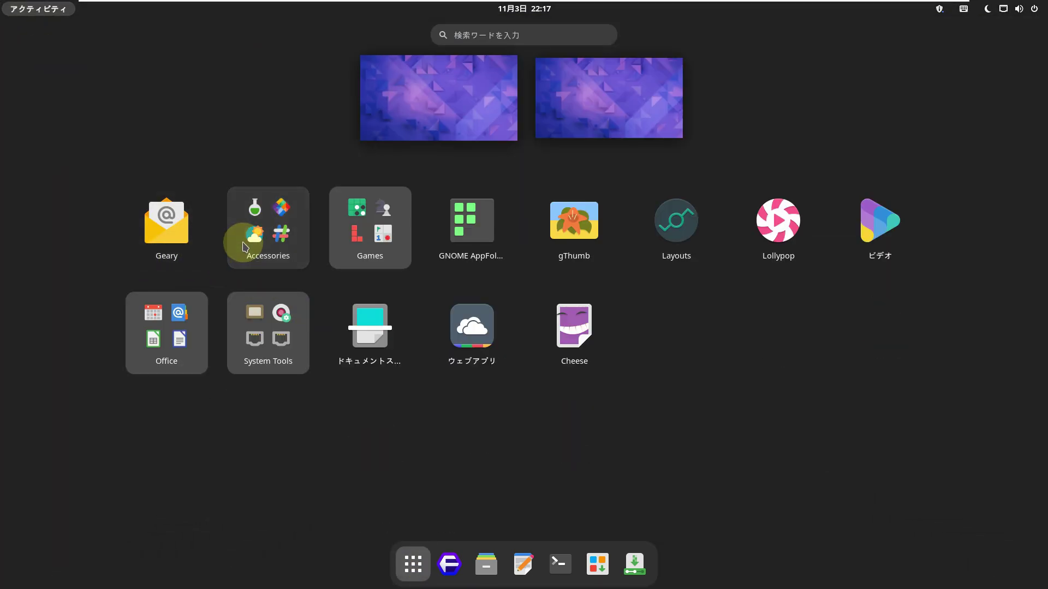
pyautogui.click(244, 246)
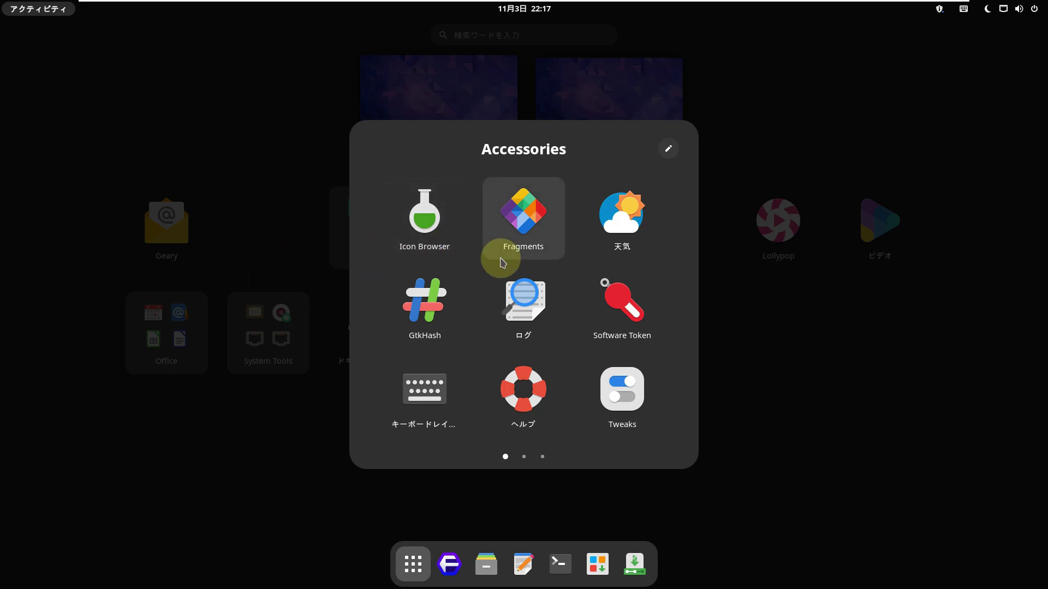
pyautogui.click(524, 458)
pyautogui.click(542, 457)
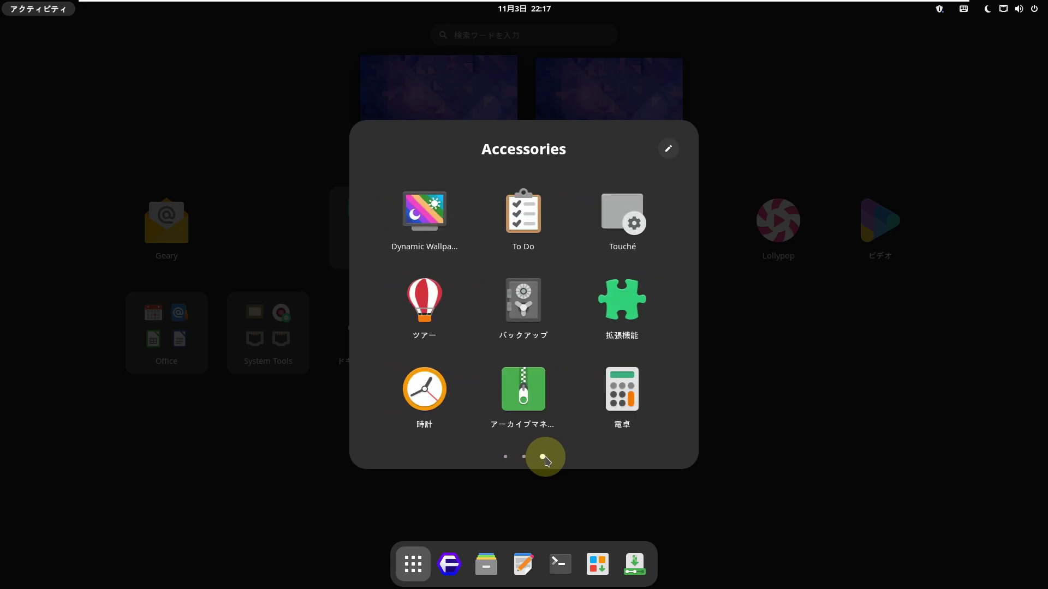
pyautogui.click(790, 475)
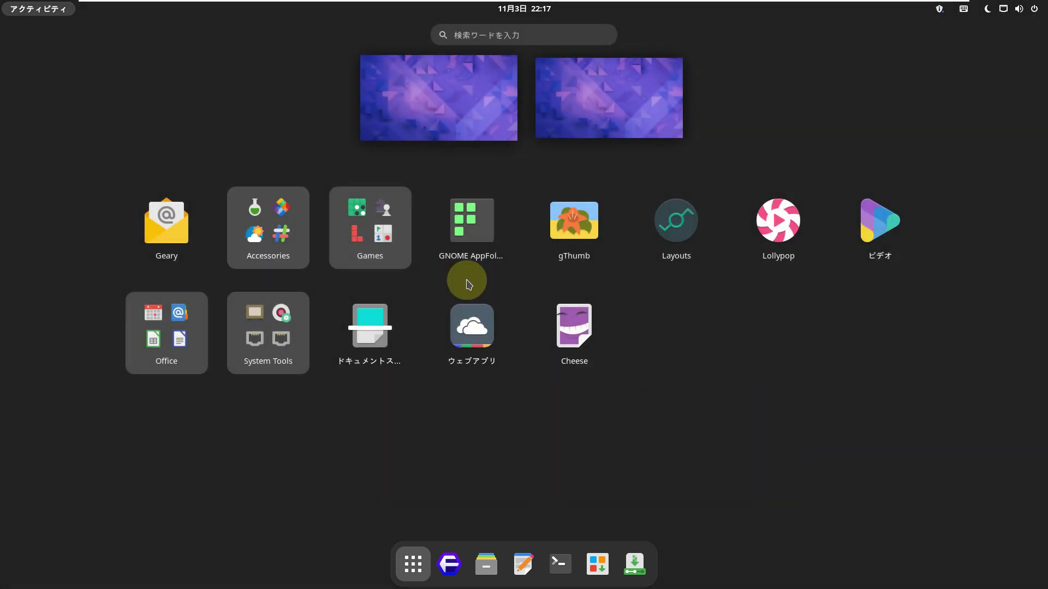
# Step: View the applications in the Games folder and both pages of the Office folder, closing each folder
pyautogui.click(390, 247)
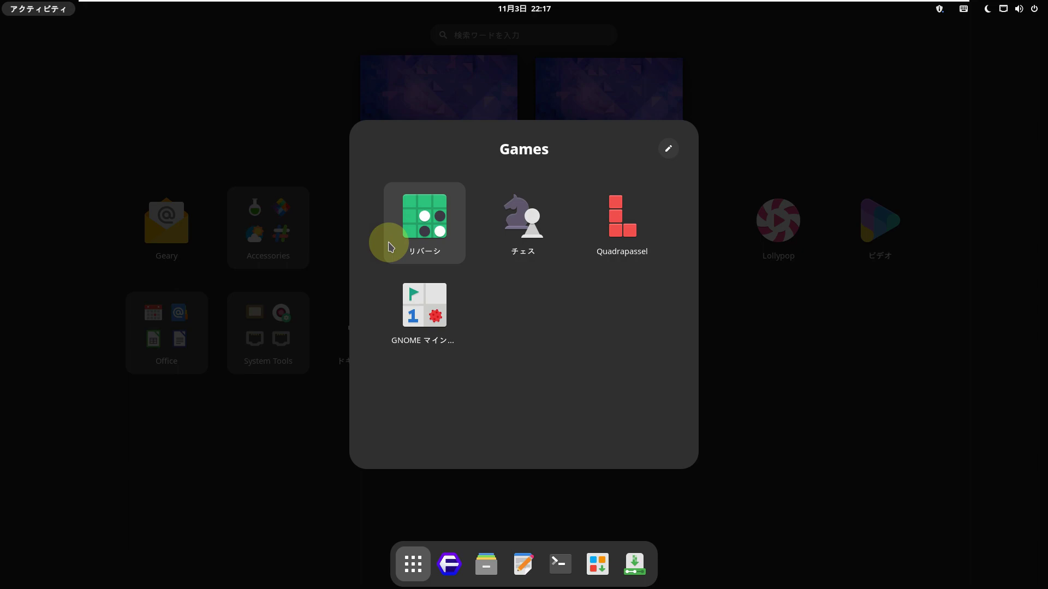
pyautogui.click(739, 377)
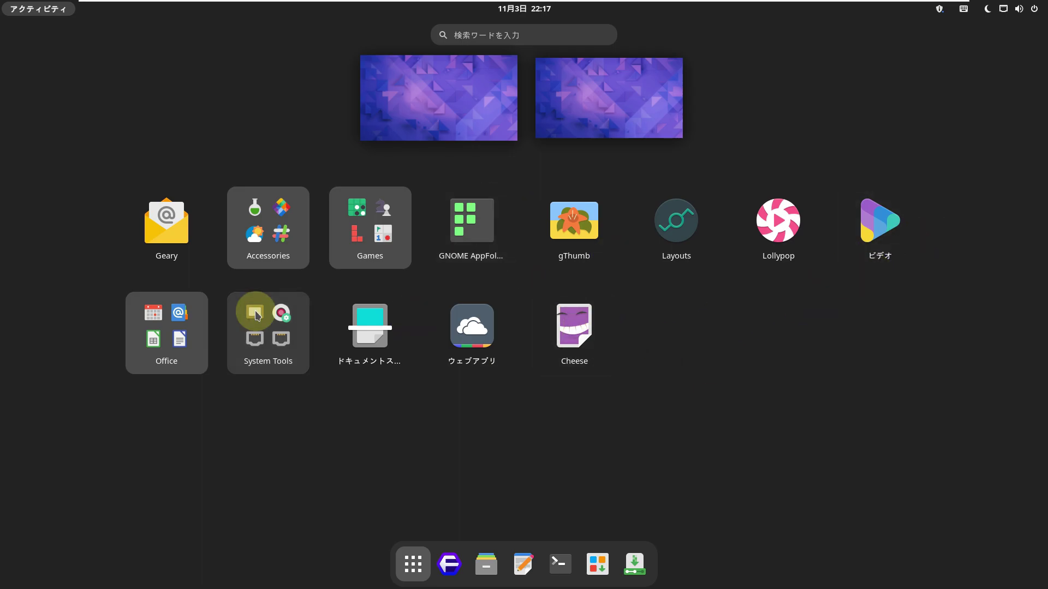
pyautogui.click(159, 351)
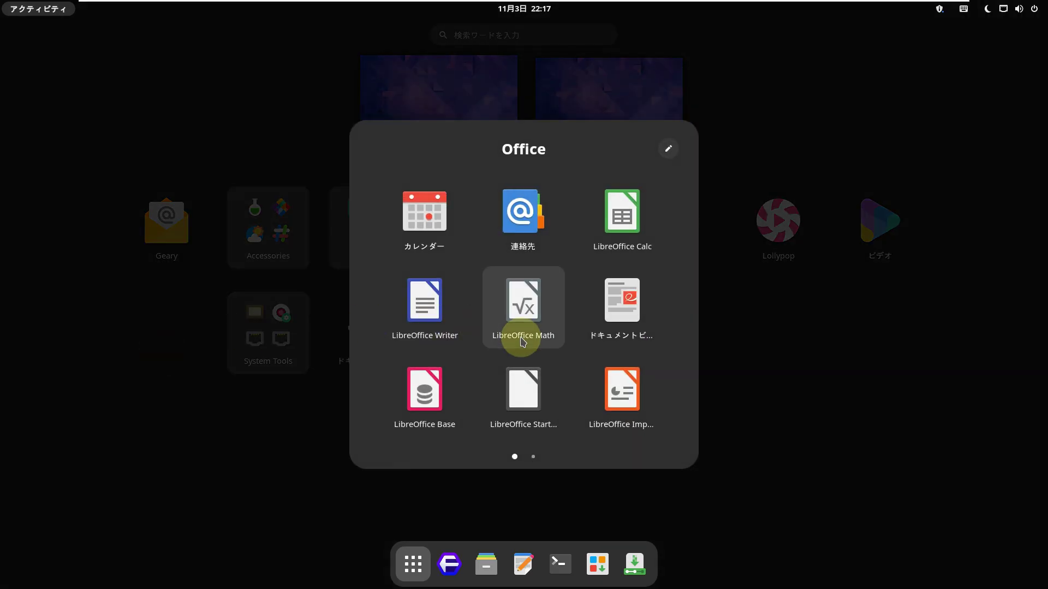
pyautogui.click(533, 457)
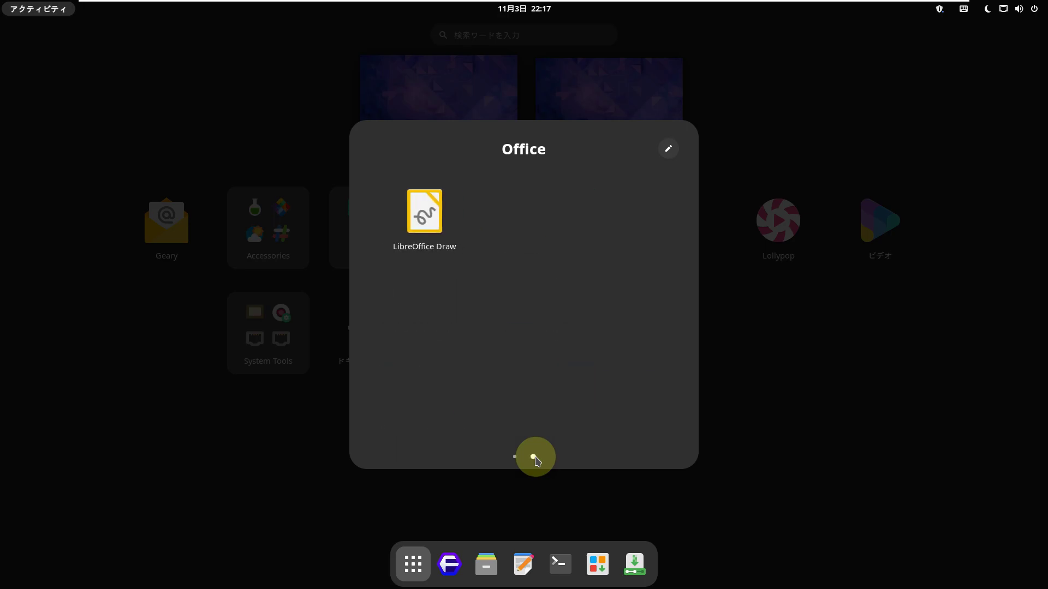
pyautogui.click(758, 428)
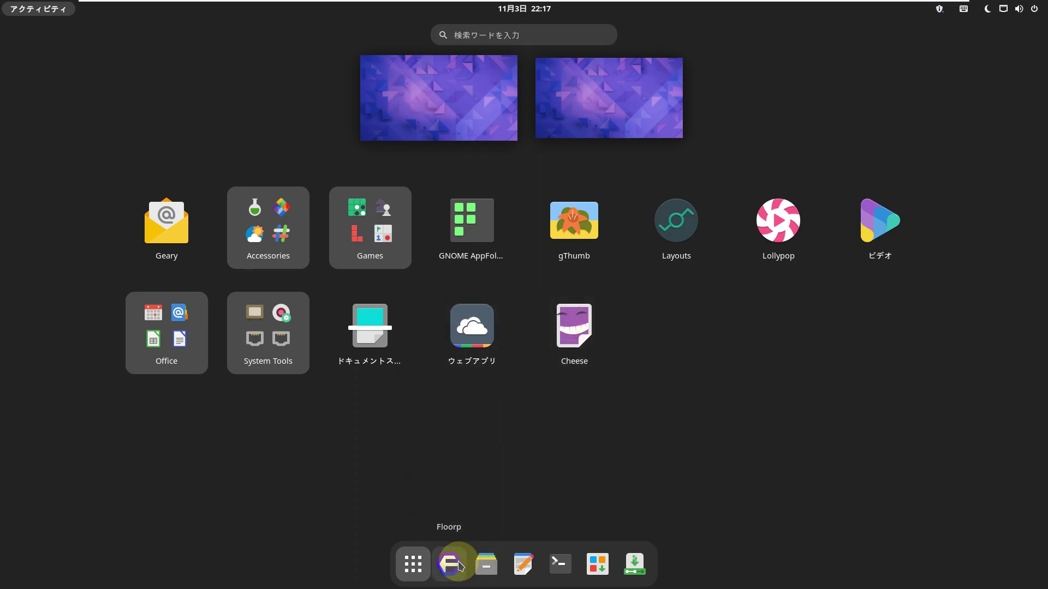
# Step: Open the Files application, view its About information, and close the file manager
pyautogui.click(483, 565)
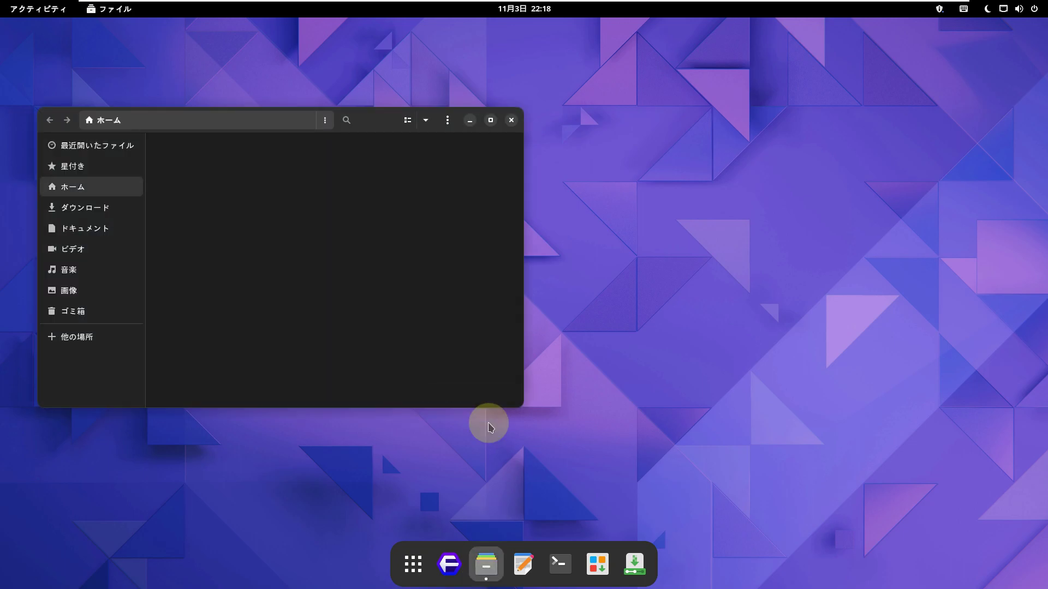
pyautogui.click(447, 120)
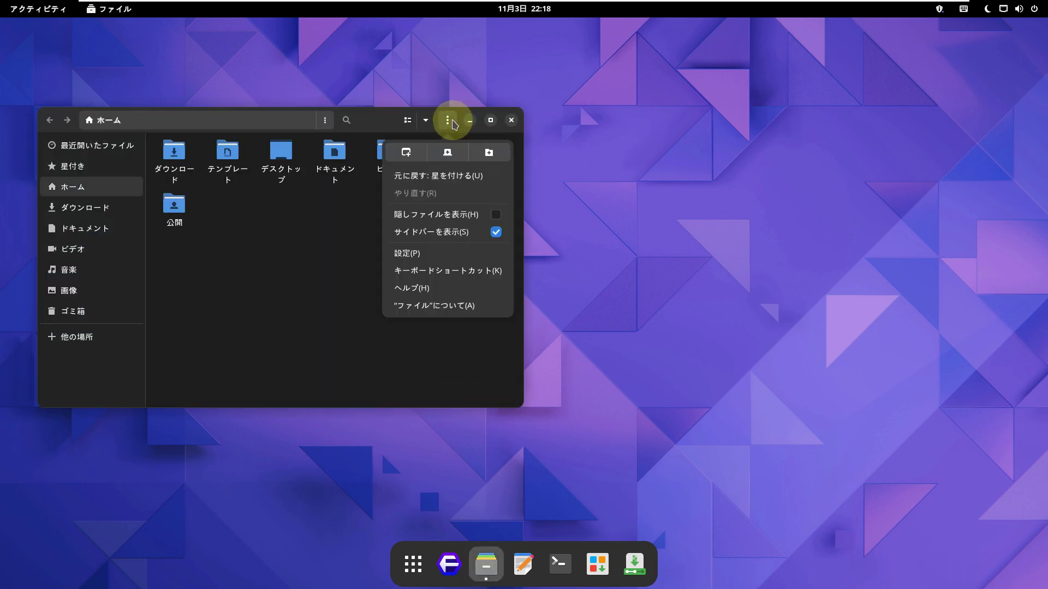
pyautogui.click(440, 307)
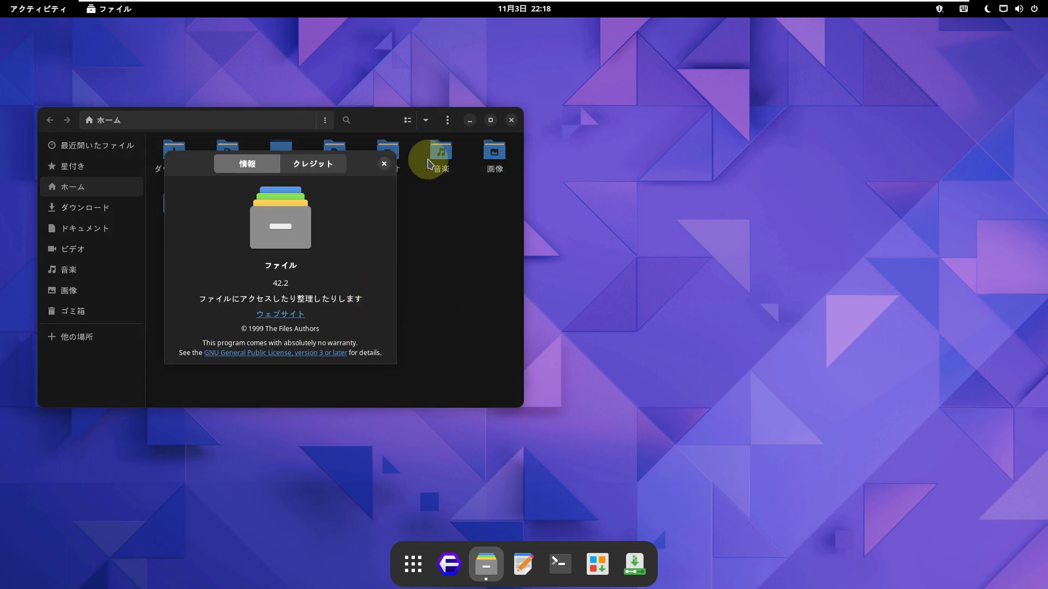
pyautogui.click(384, 164)
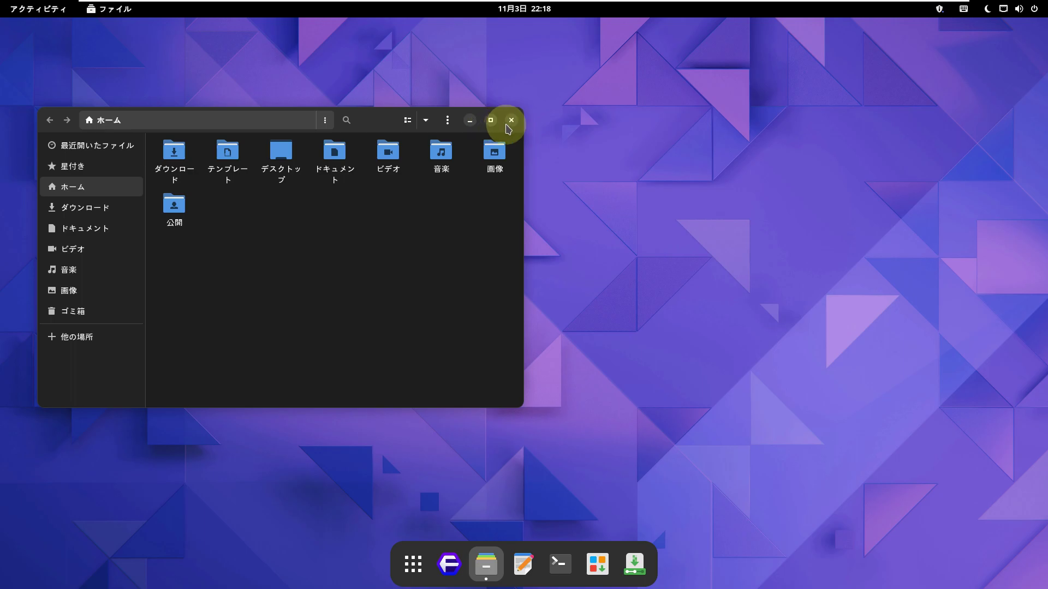
pyautogui.click(506, 126)
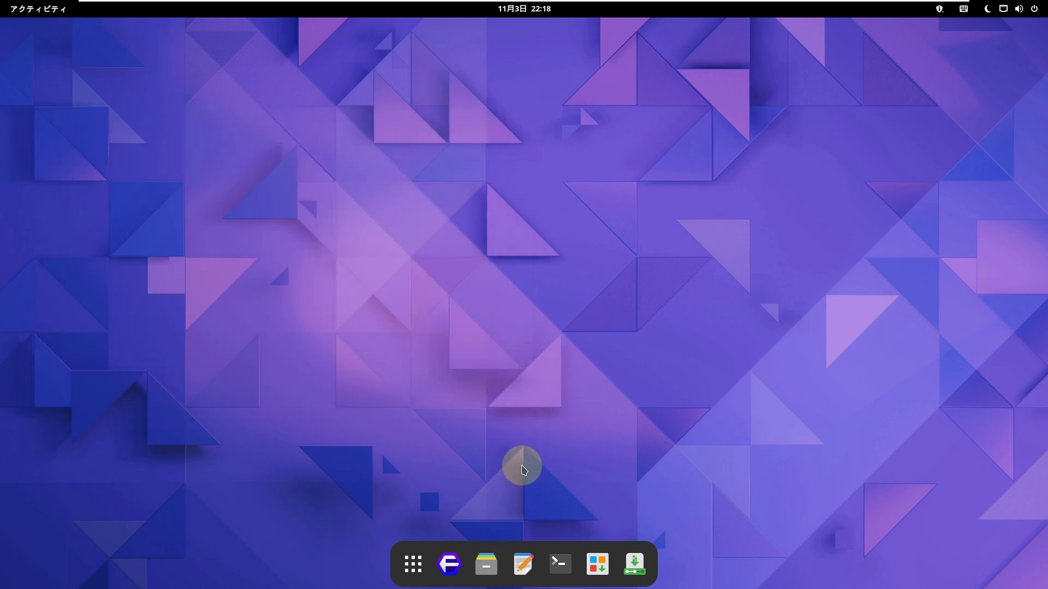
# Step: Open a terminal, view its About information, and close that dialog
pyautogui.click(569, 561)
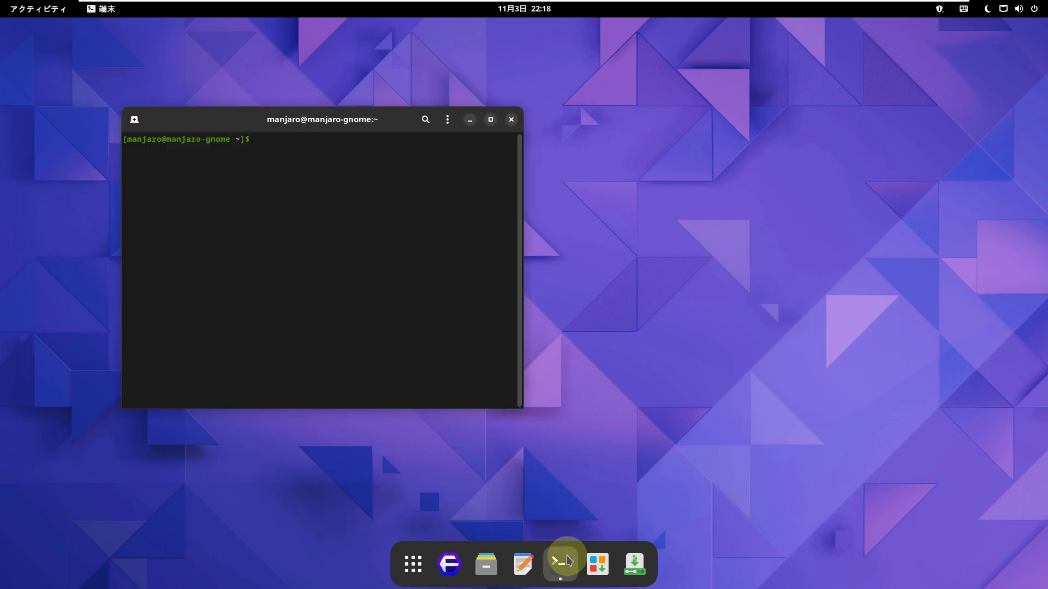
pyautogui.click(447, 121)
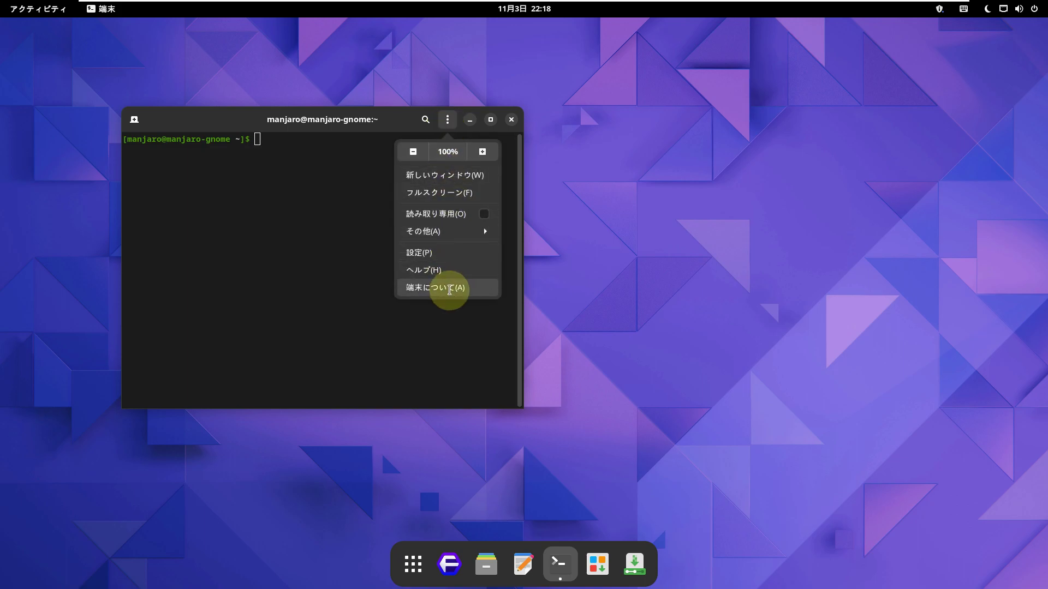
pyautogui.click(449, 289)
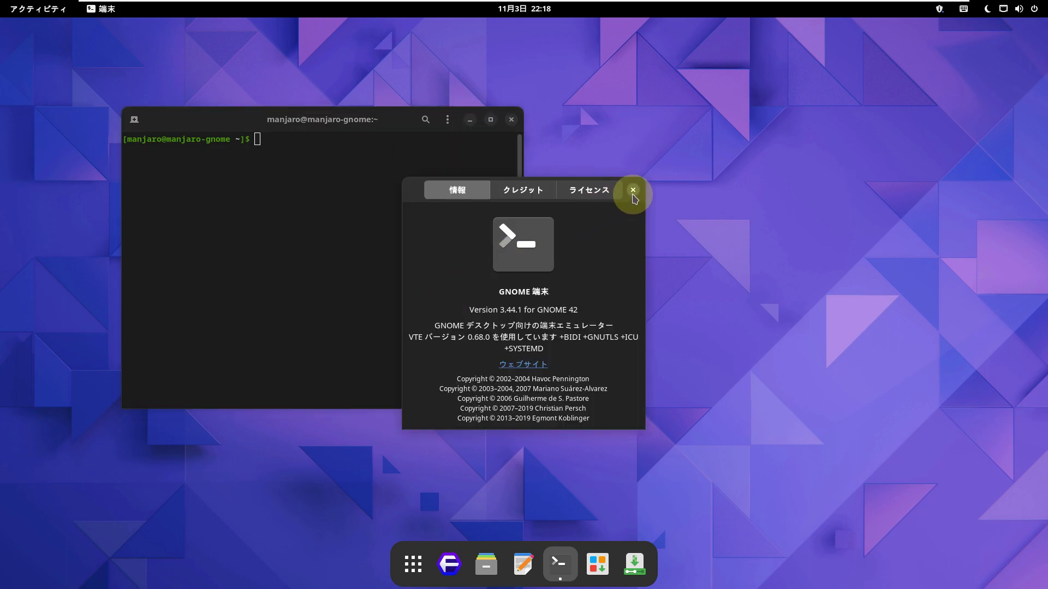
pyautogui.click(632, 191)
# Step: Run neofetch to display the system details and clear the text selection in its output
pyautogui.write('n')
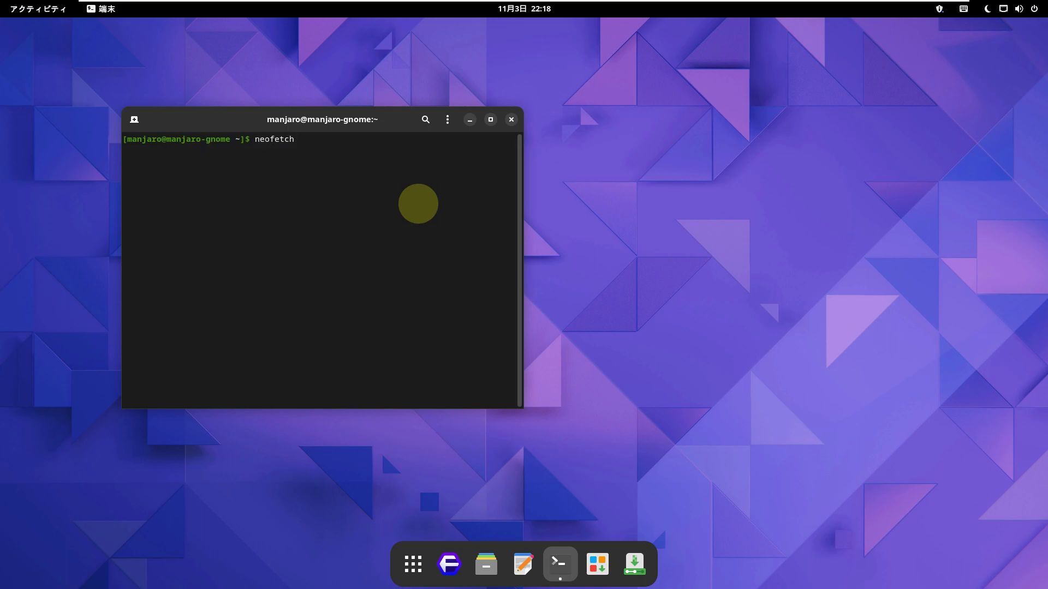
pyautogui.write('eofetch')
pyautogui.press('Return')
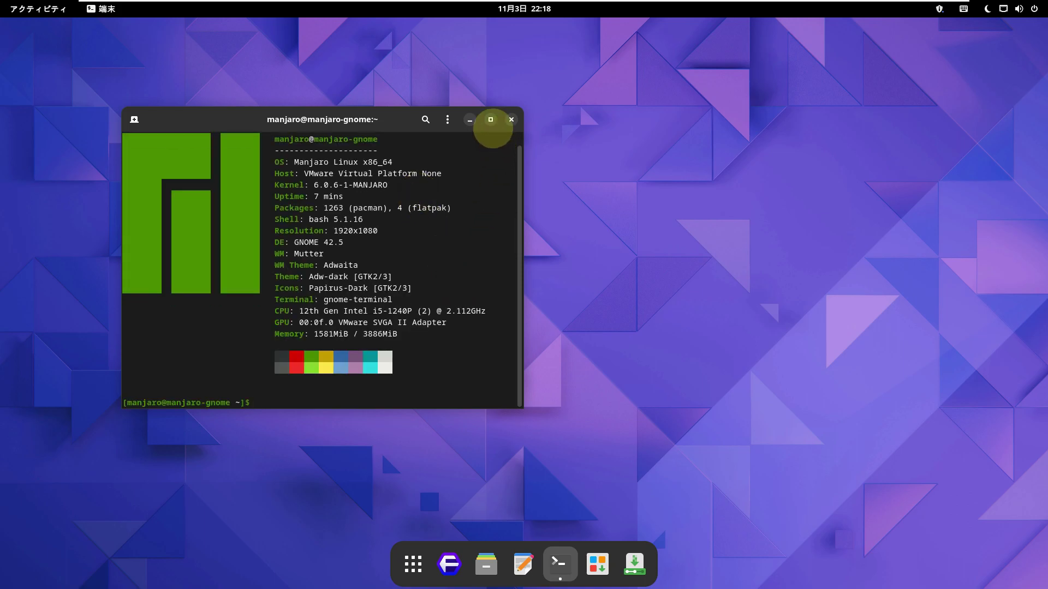
pyautogui.moveTo(386, 255); pyautogui.dragTo(295, 184)
pyautogui.click(411, 361)
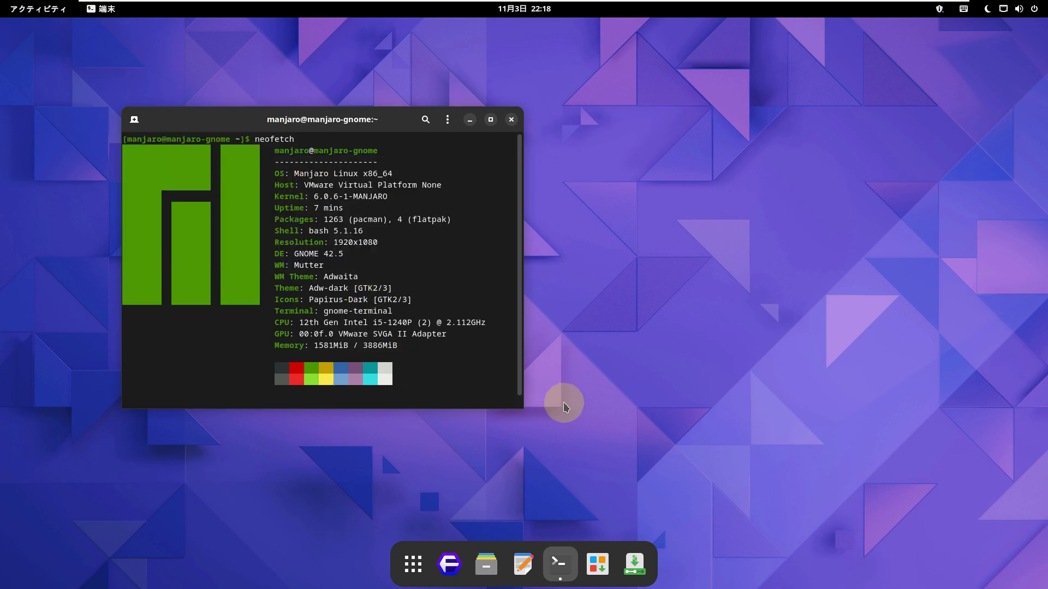
# Step: Enlarge the terminal window and run inxi -b for a basic hardware summary
pyautogui.moveTo(524, 412); pyautogui.dragTo(655, 481)
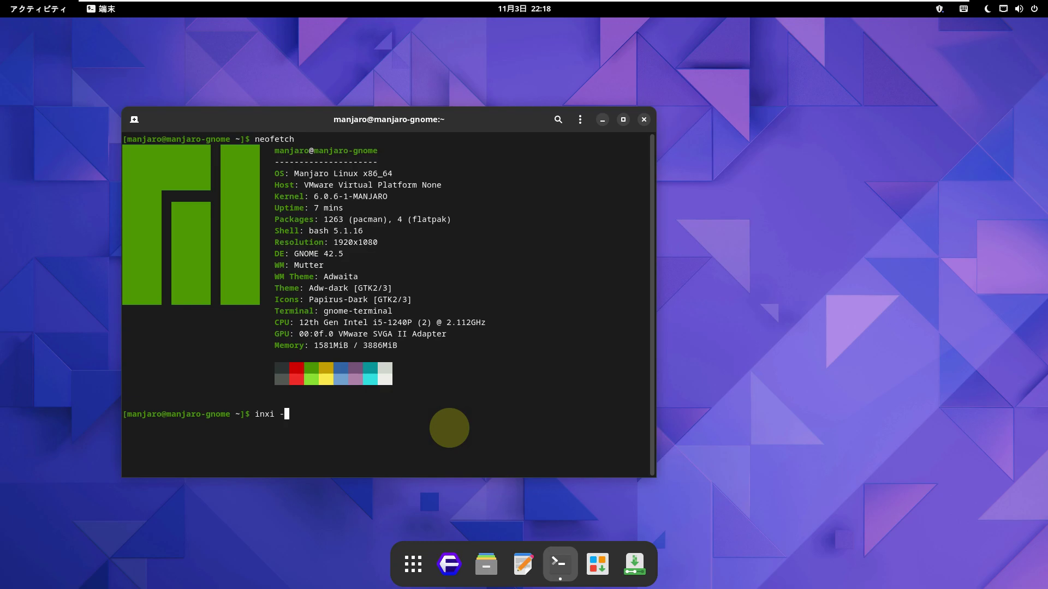
pyautogui.press('Return')
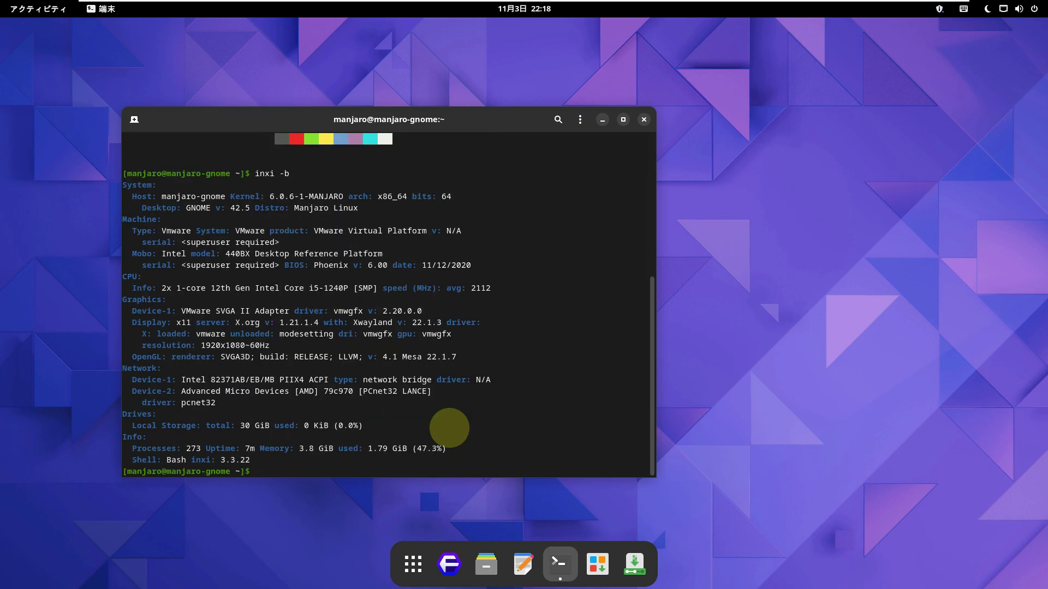
# Step: Display the graphics details with inxi -G and print the contents of /etc/issue
pyautogui.write('inxi -G')
pyautogui.press('Return')
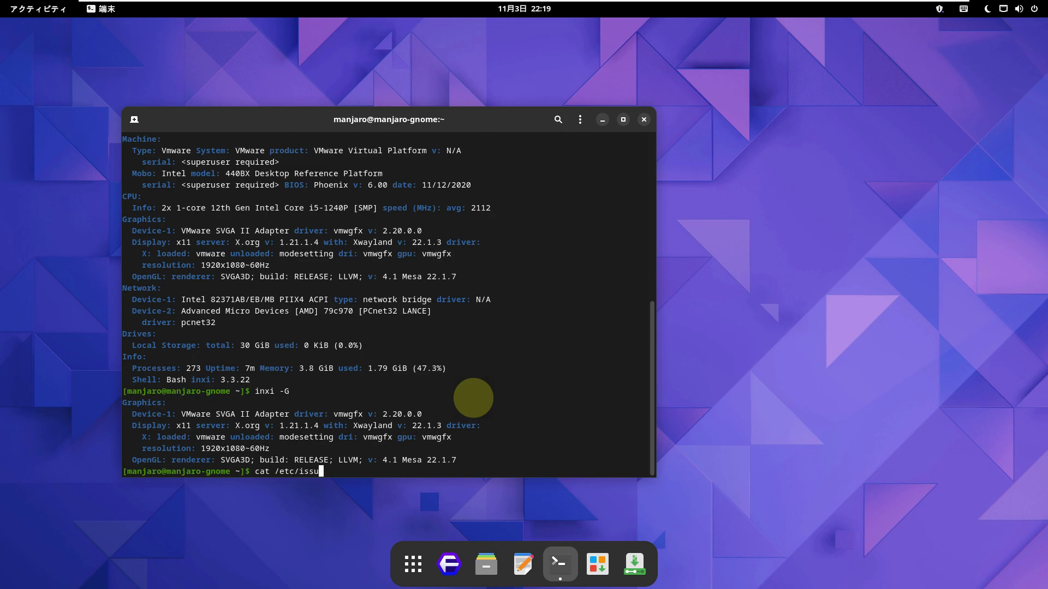
pyautogui.press('Return')
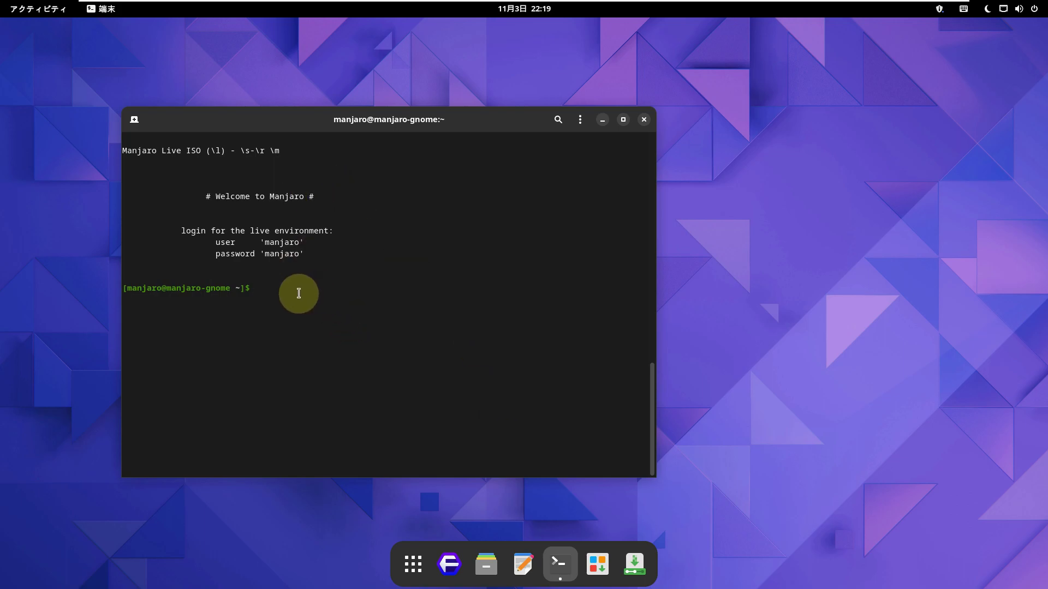
# Step: Run uname -a for the full system information and uname -r for the kernel release
pyautogui.write('uname -a')
pyautogui.press('Return')
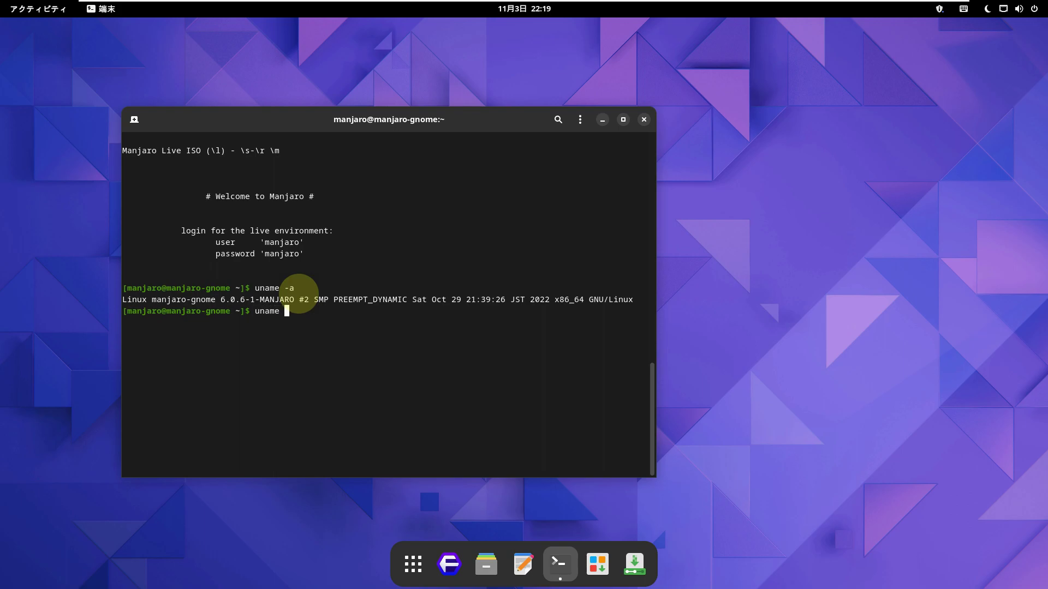
pyautogui.press('Return')
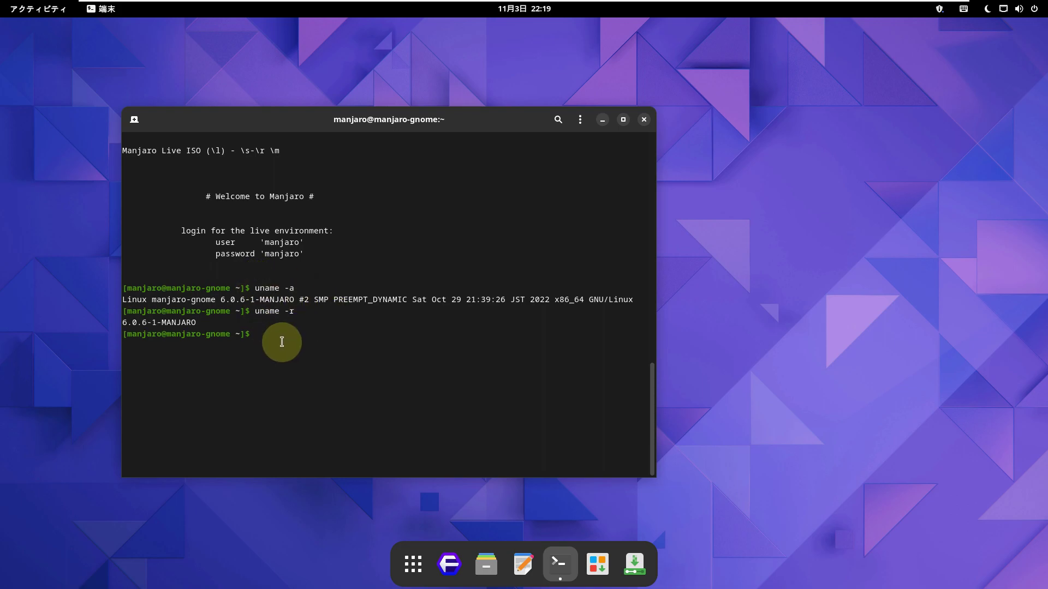
# Step: Run htop, switch its process list to tree view, and look through the whole process tree
pyautogui.press('Return')
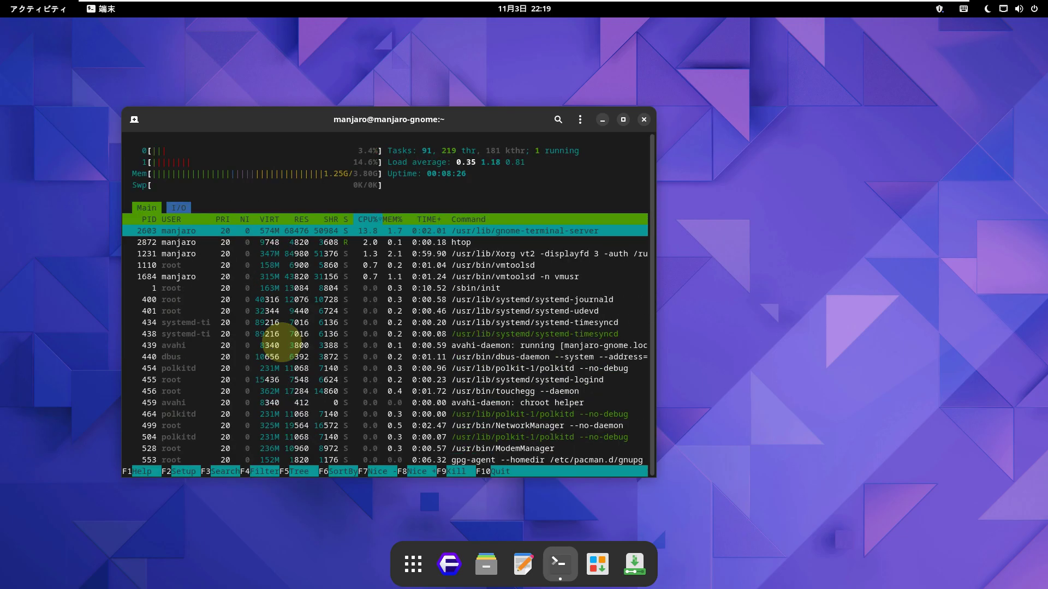
pyautogui.press('F5')
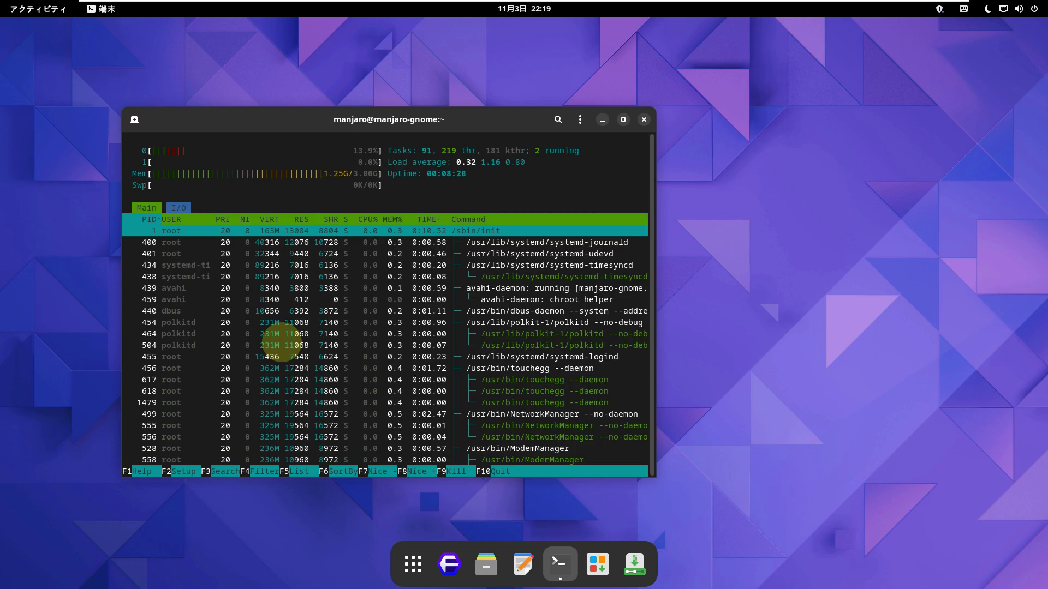
pyautogui.scroll(-10, 337, 418)
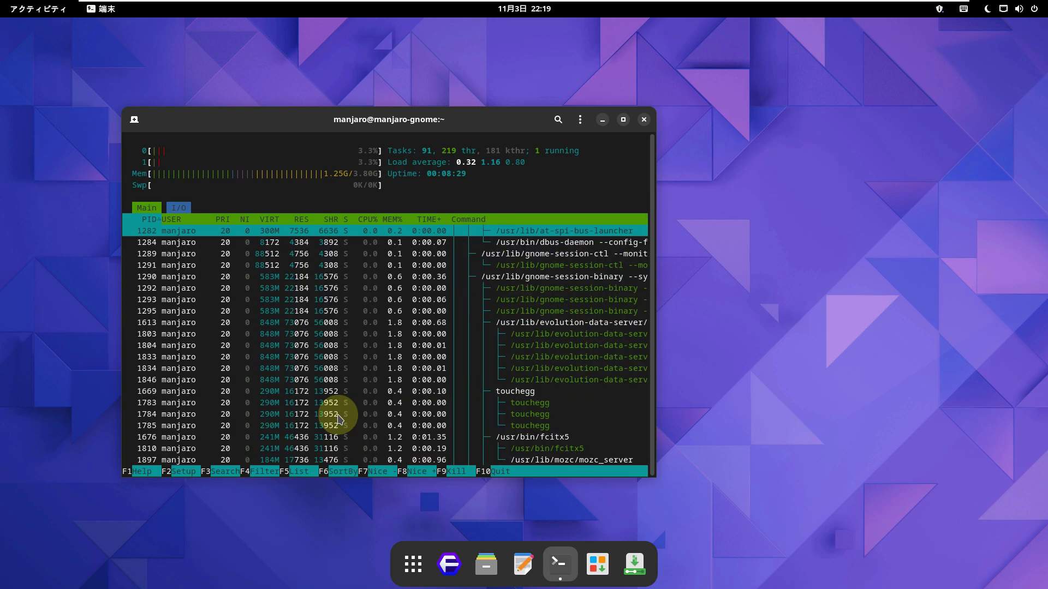
pyautogui.scroll(-5, 337, 419)
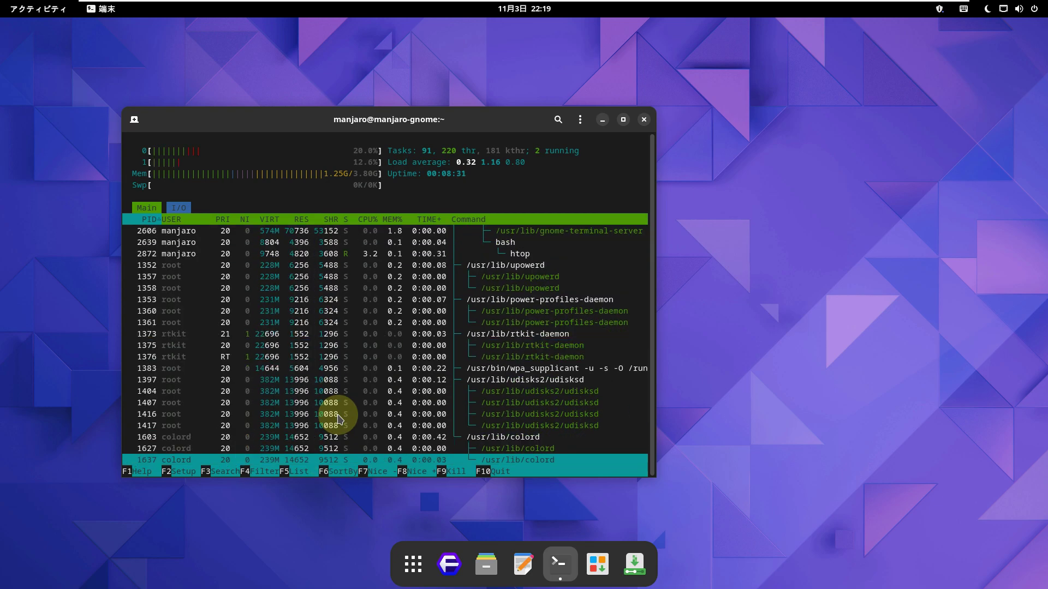
pyautogui.scroll(15, 338, 418)
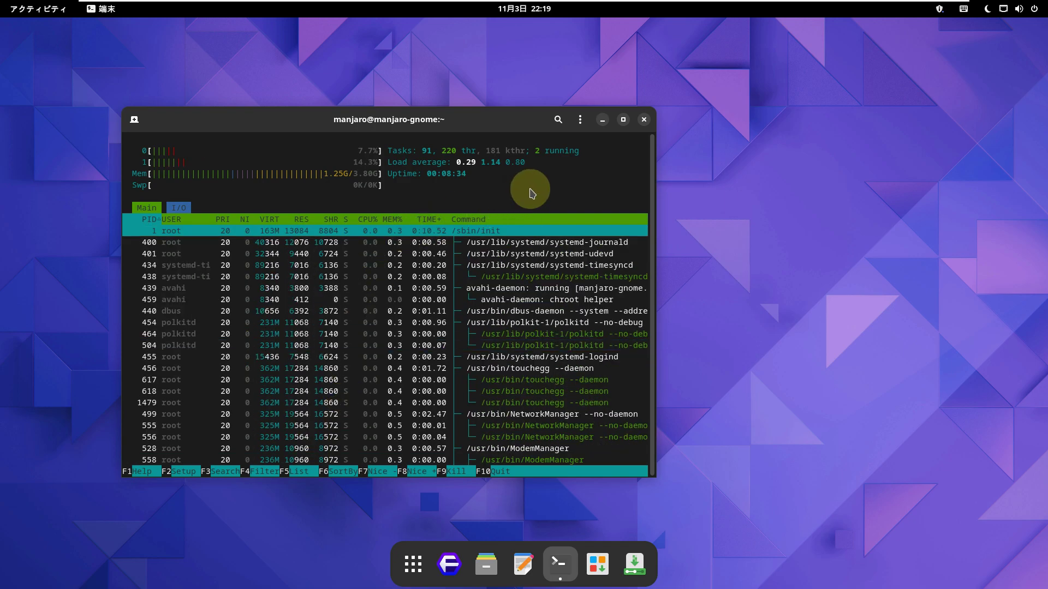
# Step: View the terminal's About information again, dismiss it, and close the terminal despite the running process
pyautogui.click(578, 120)
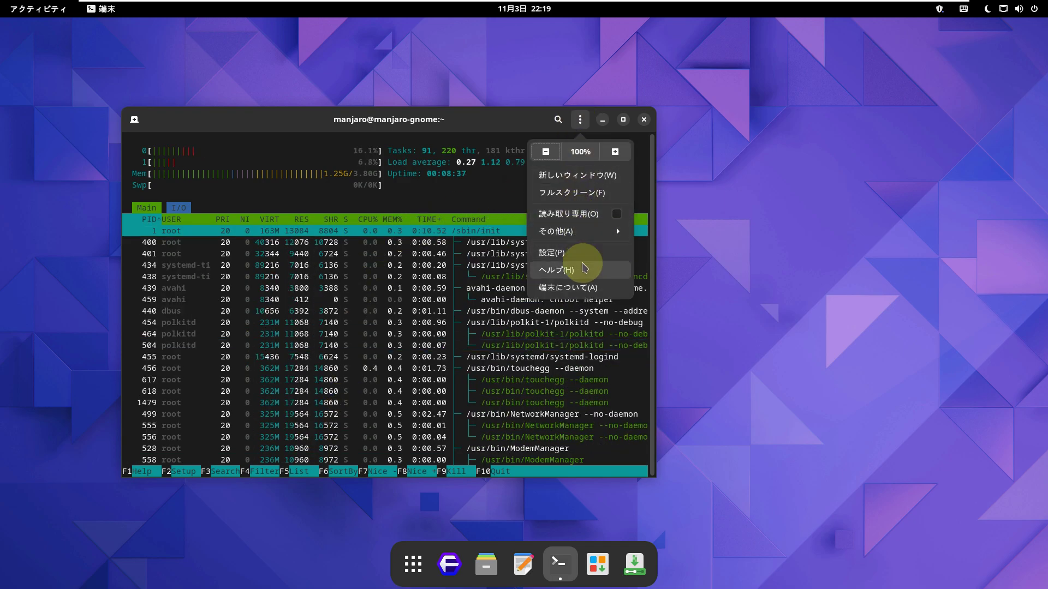
pyautogui.click(581, 288)
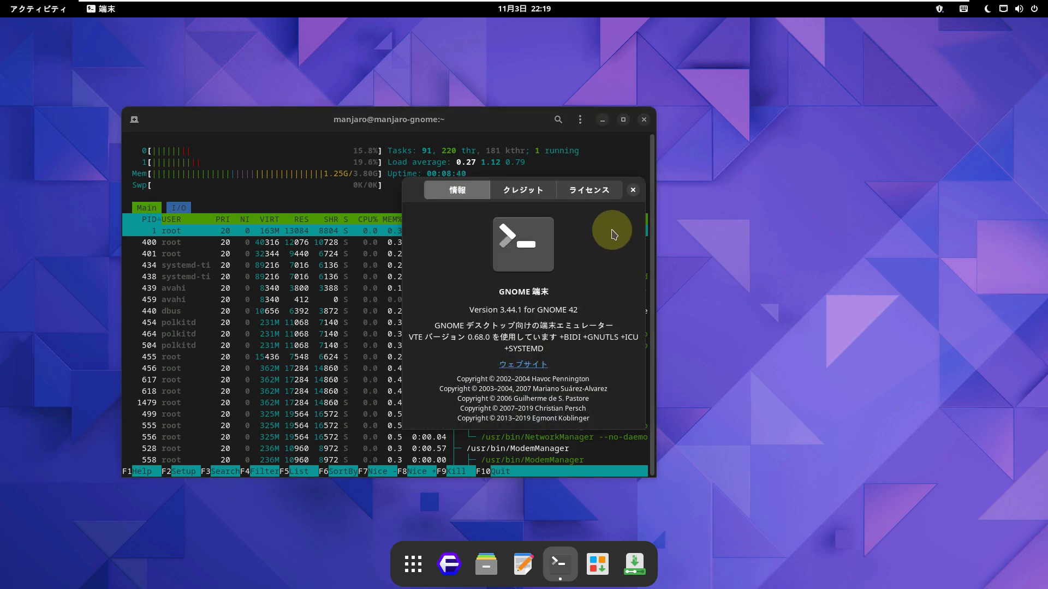
pyautogui.click(632, 191)
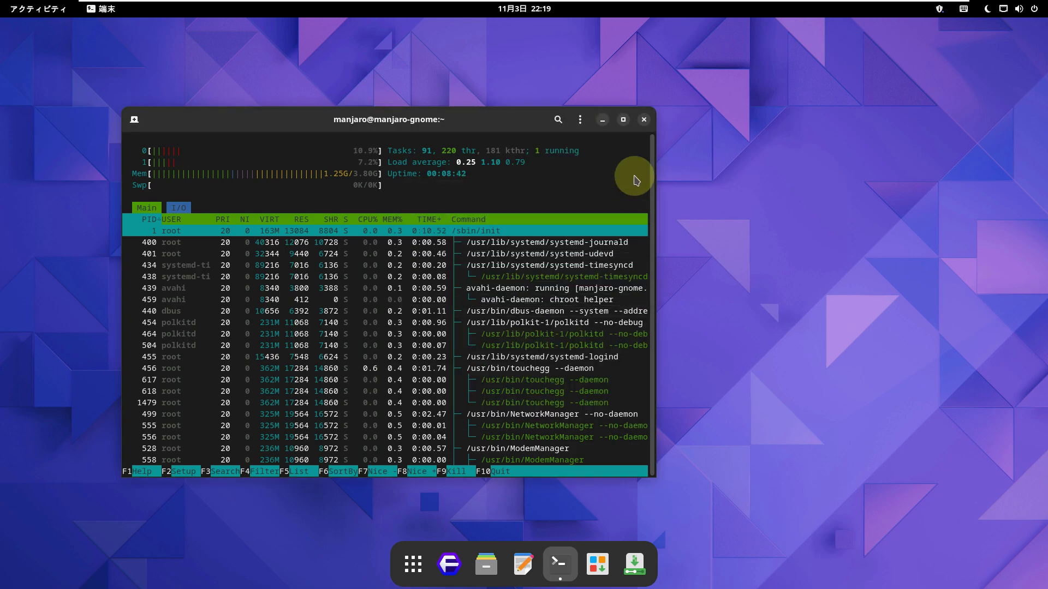
pyautogui.click(644, 121)
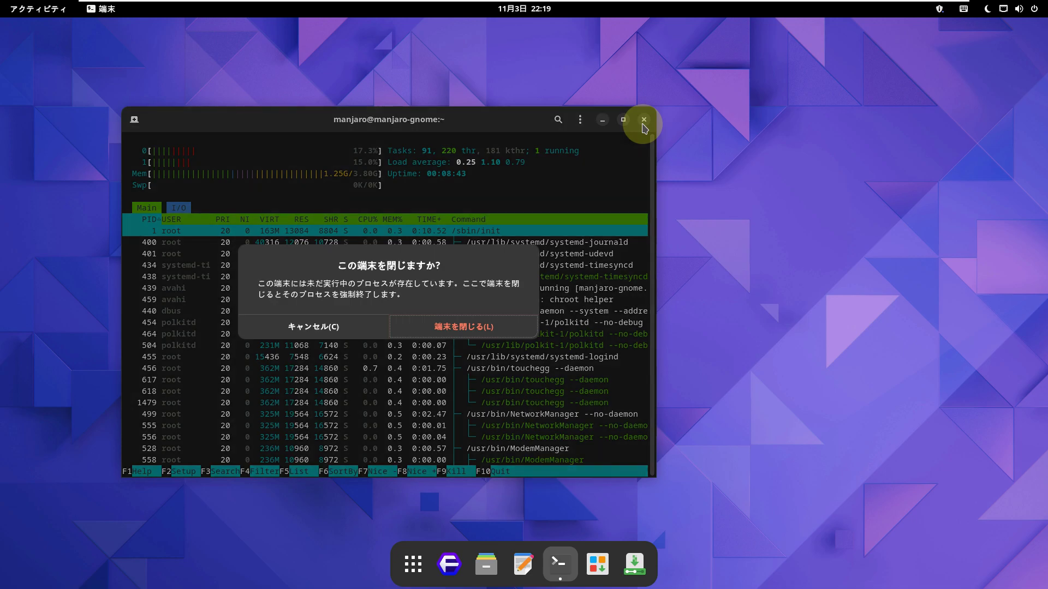
pyautogui.click(438, 331)
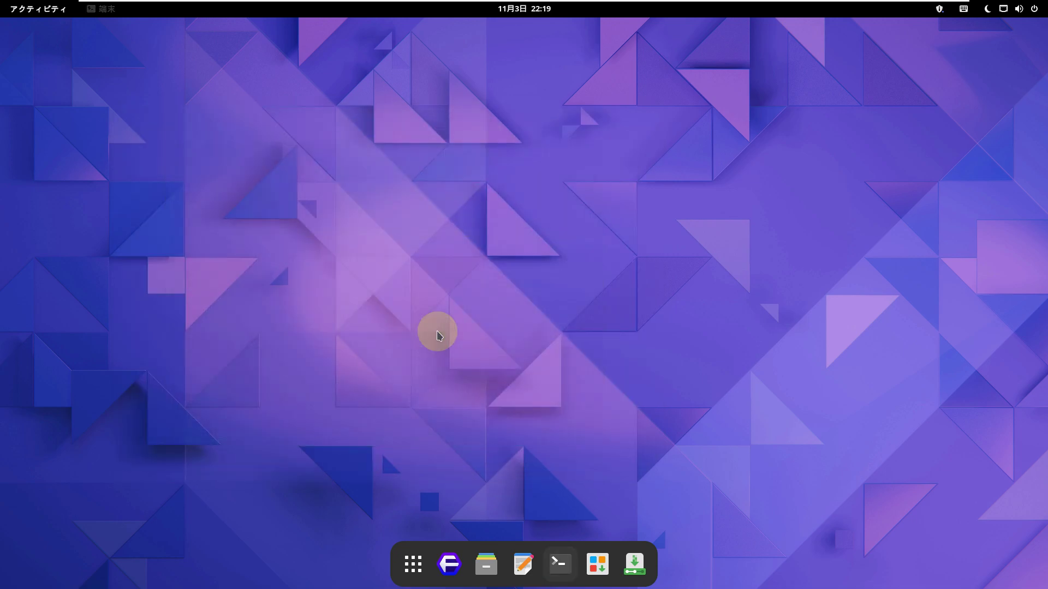
# Step: Look through the Accessories app folder, launch Tweaks from it, and dismiss the notice about extensions
pyautogui.click(413, 568)
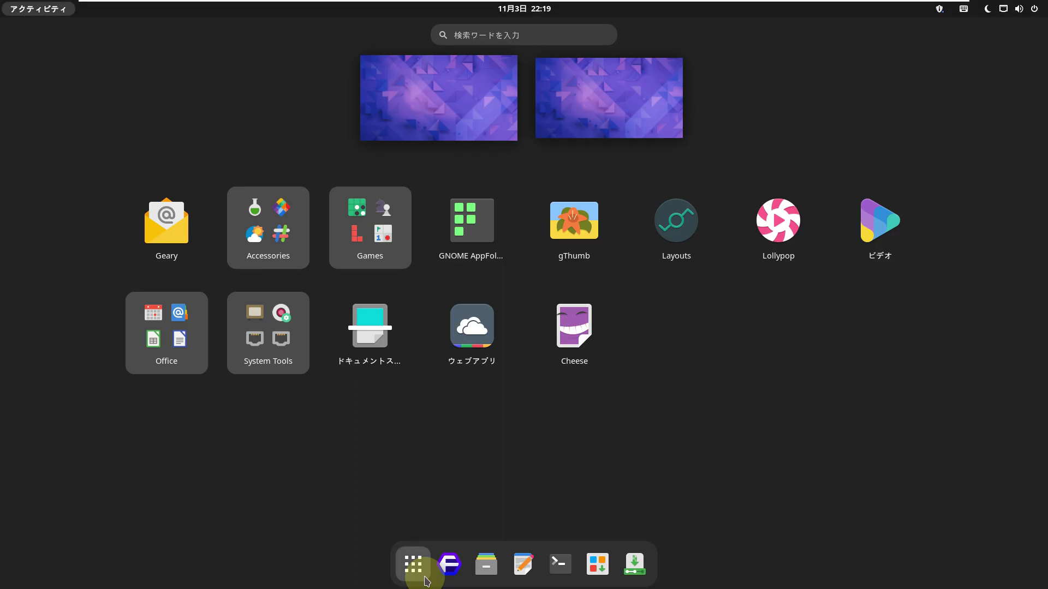
pyautogui.click(282, 233)
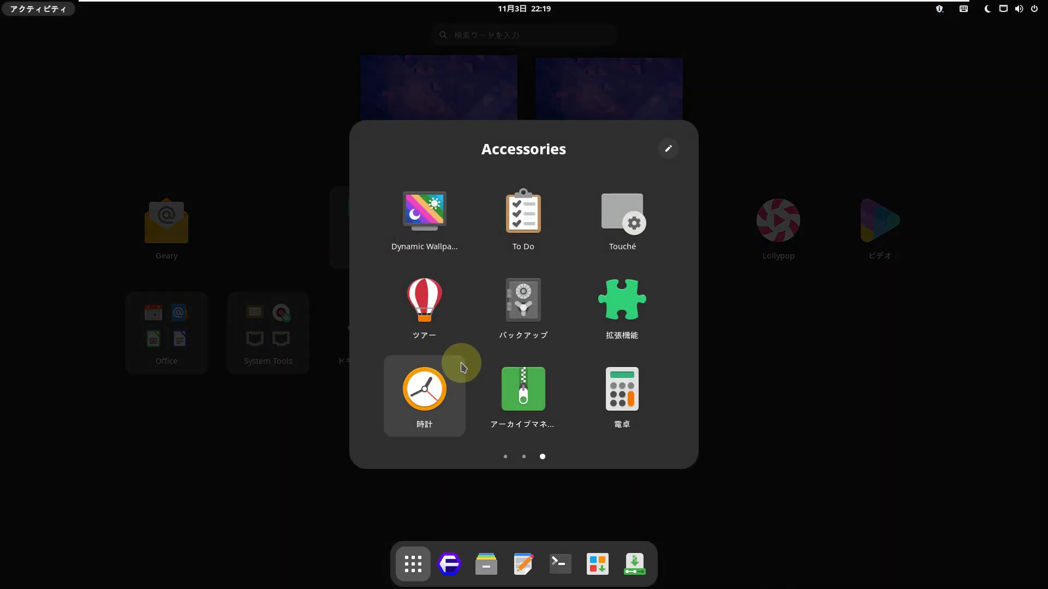
pyautogui.click(524, 457)
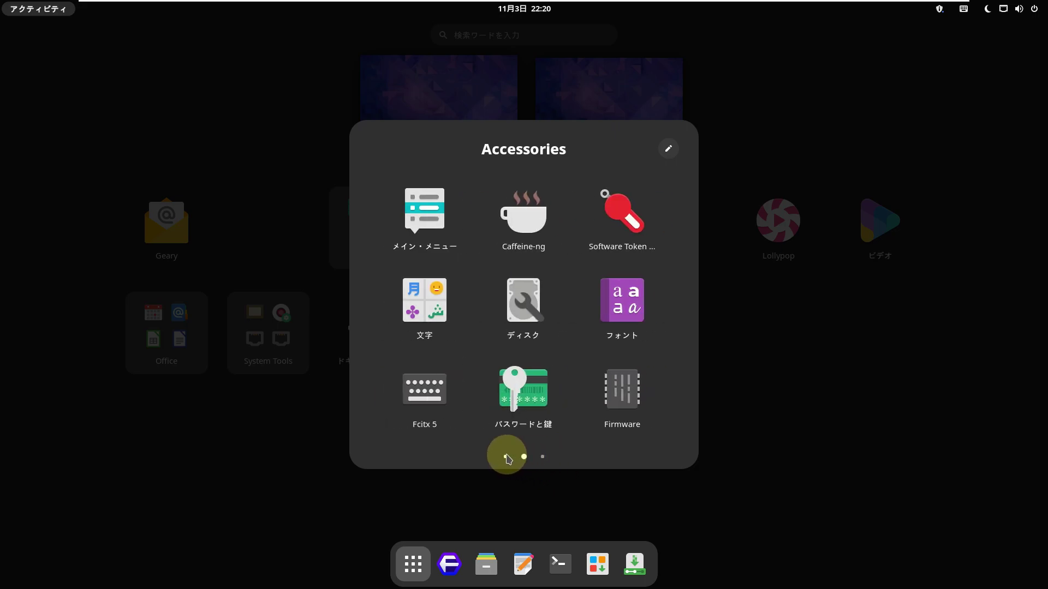
pyautogui.click(506, 457)
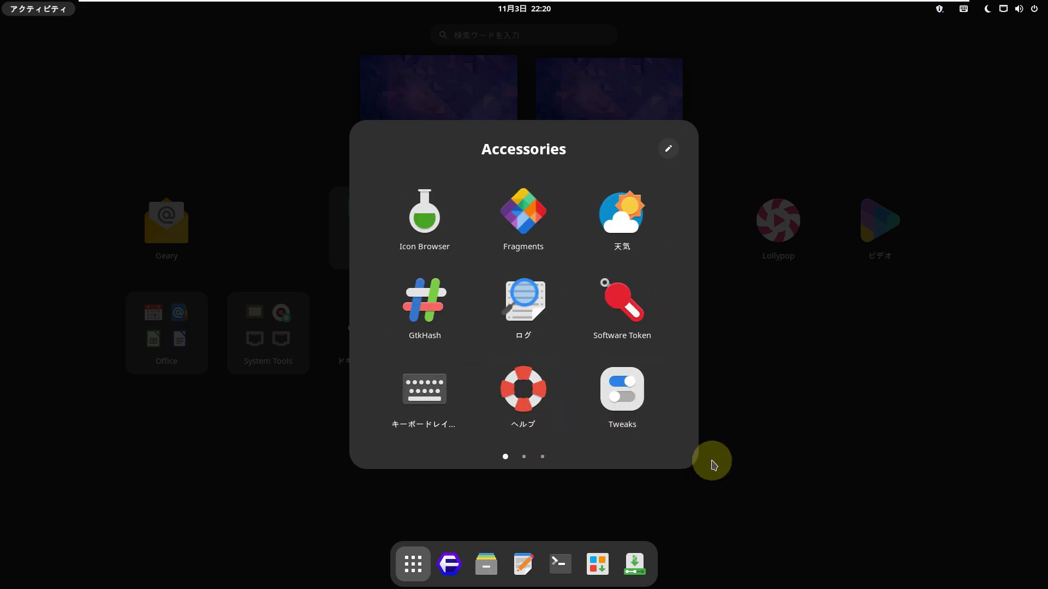
pyautogui.click(640, 417)
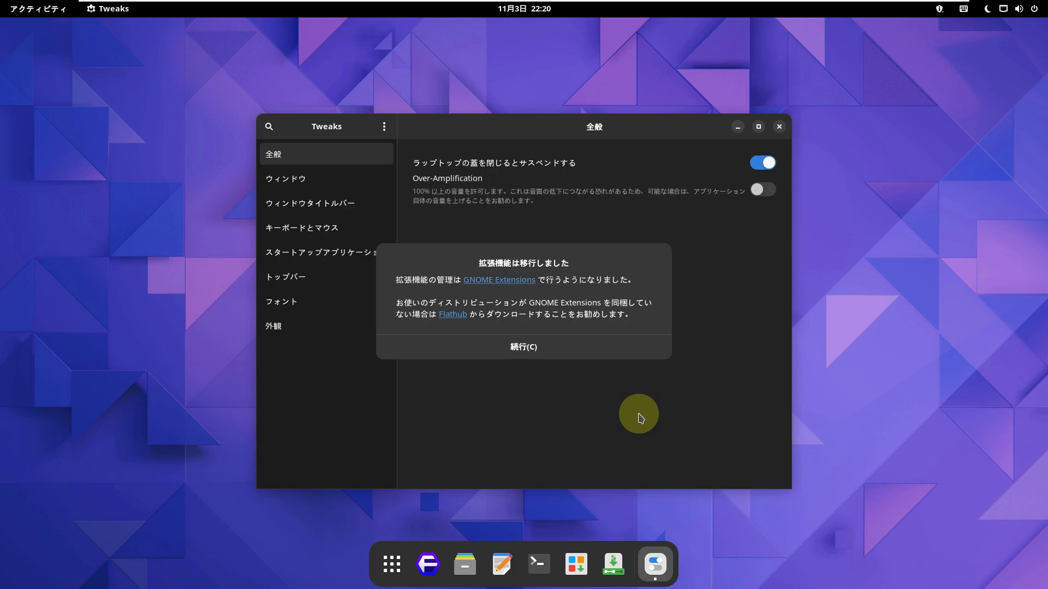
pyautogui.click(571, 346)
# Step: Review the Tweaks settings from windows, title bars, keyboard and mouse through startup applications, top bar, fonts and appearance, then close Tweaks
pyautogui.click(285, 179)
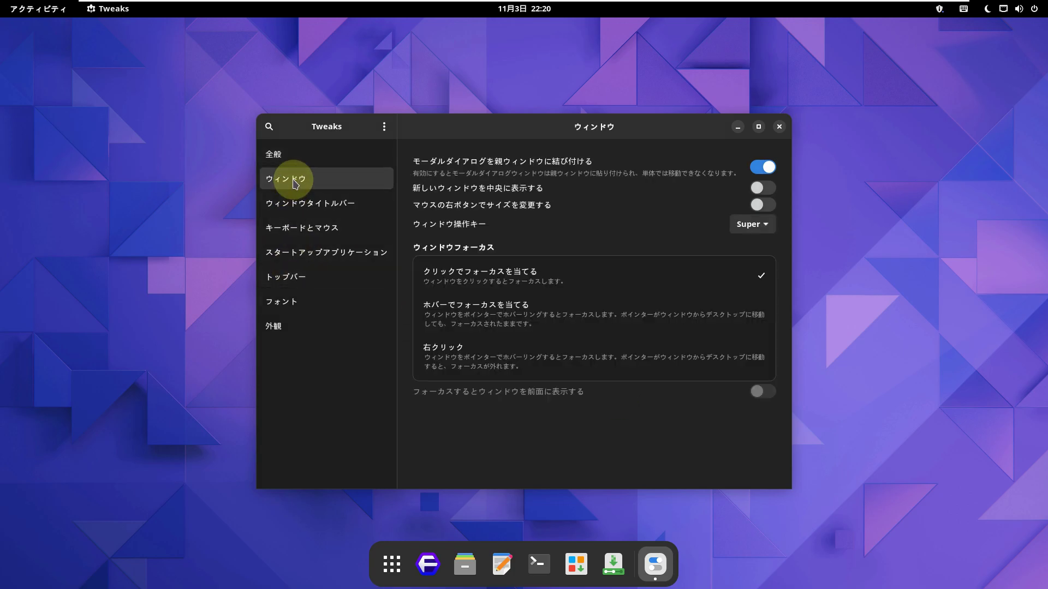
pyautogui.click(297, 215)
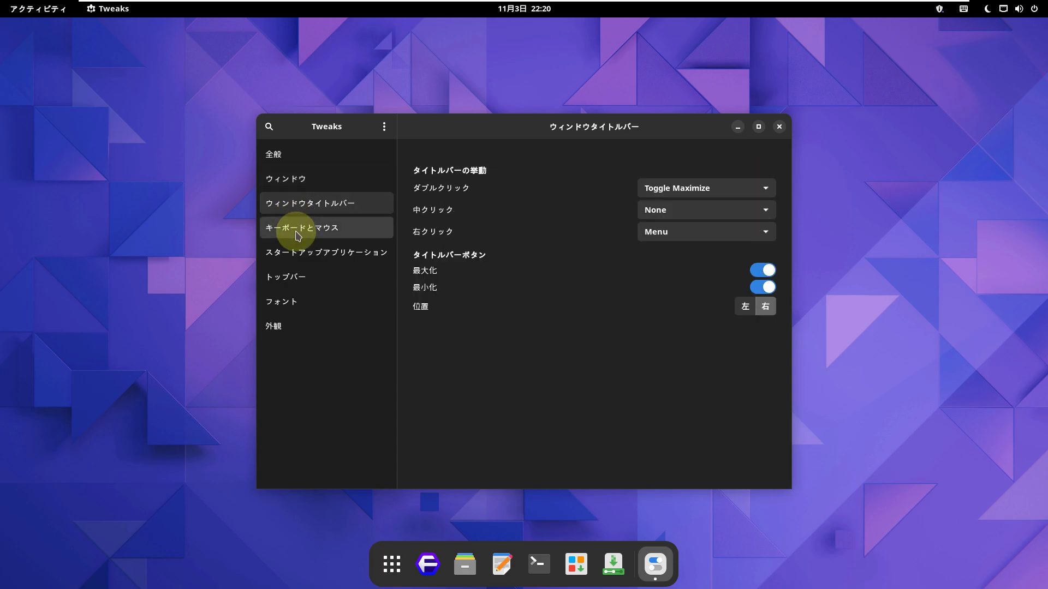
pyautogui.click(298, 234)
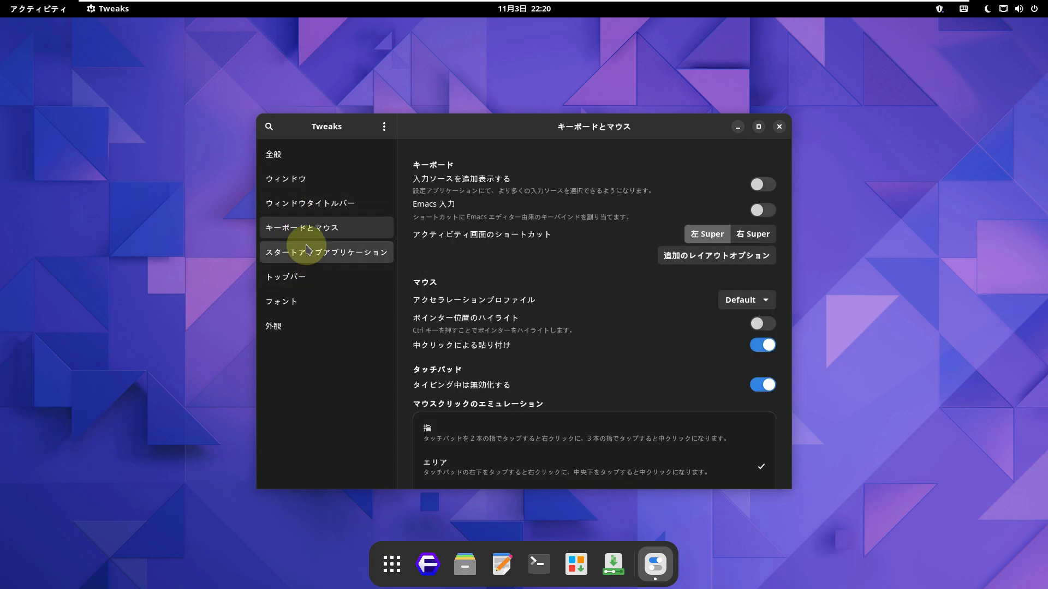
pyautogui.click(307, 250)
pyautogui.click(281, 275)
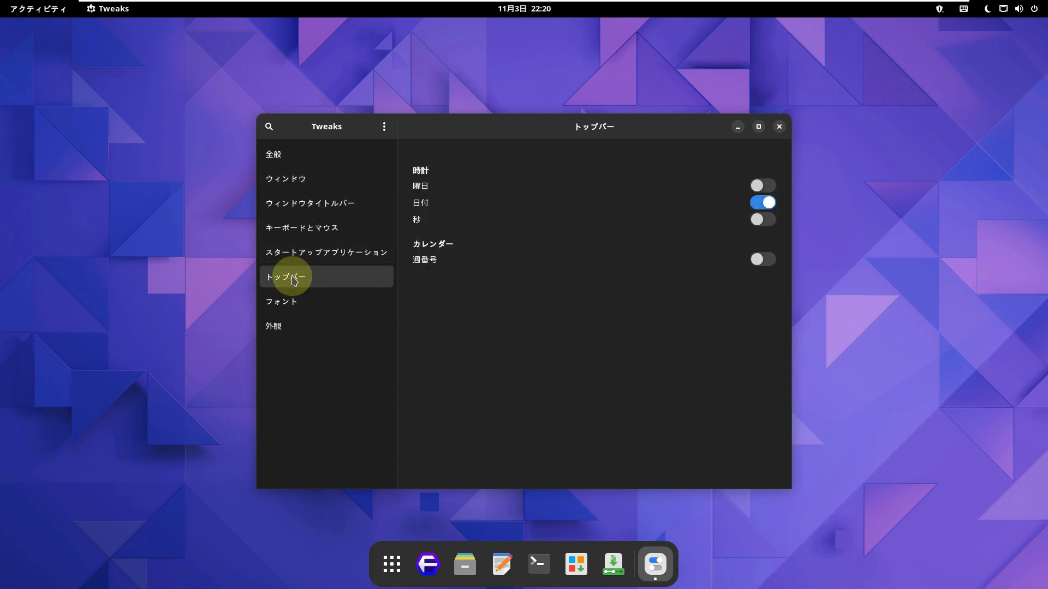
pyautogui.click(283, 311)
pyautogui.click(277, 328)
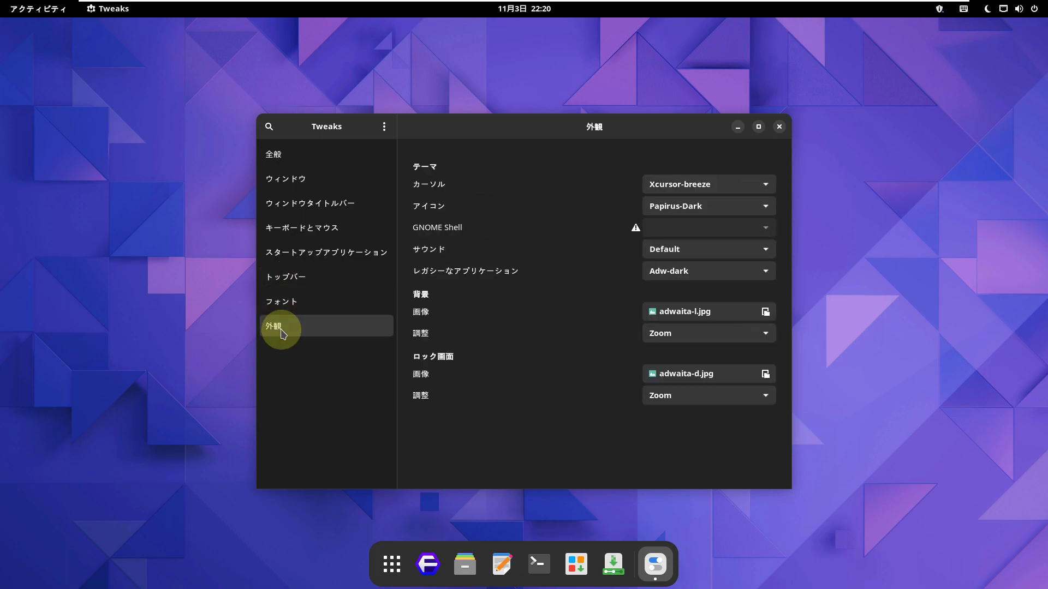
pyautogui.click(779, 127)
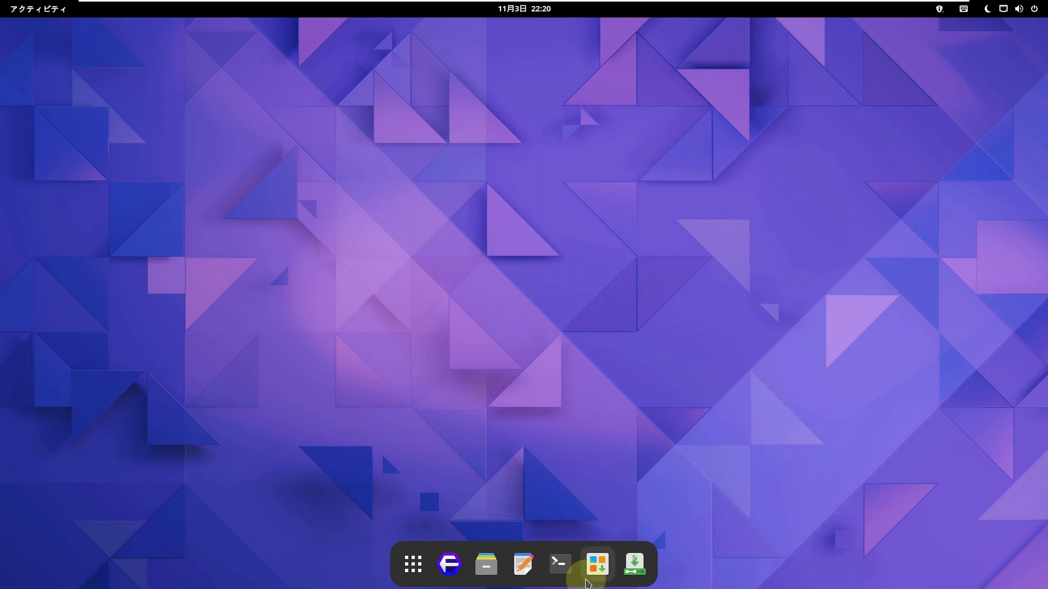
# Step: Open the software add/remove application (Pamac), view its About information, and close that dialog
pyautogui.click(595, 564)
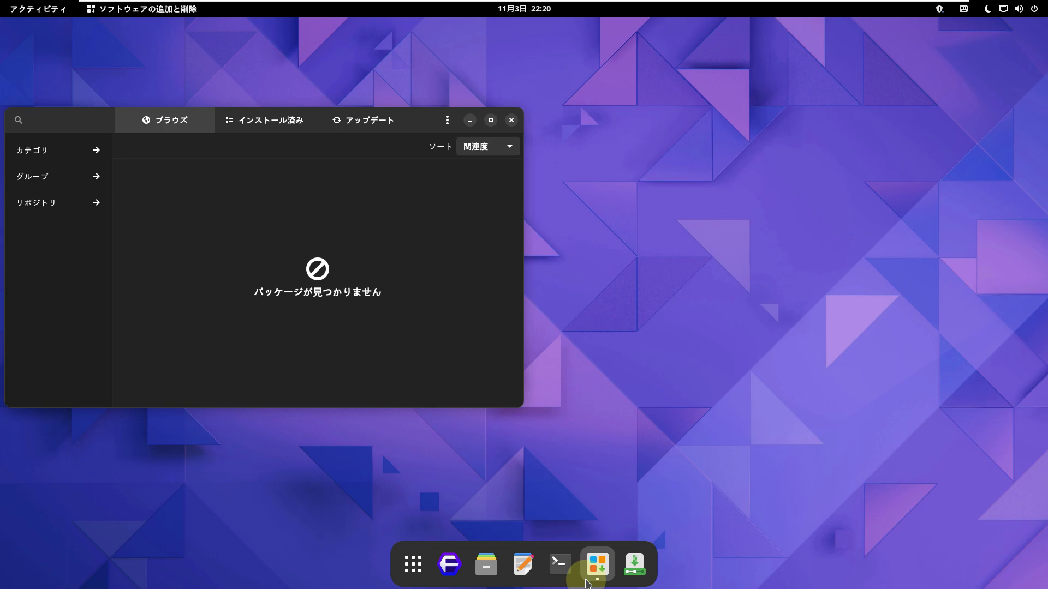
pyautogui.click(448, 120)
pyautogui.click(447, 241)
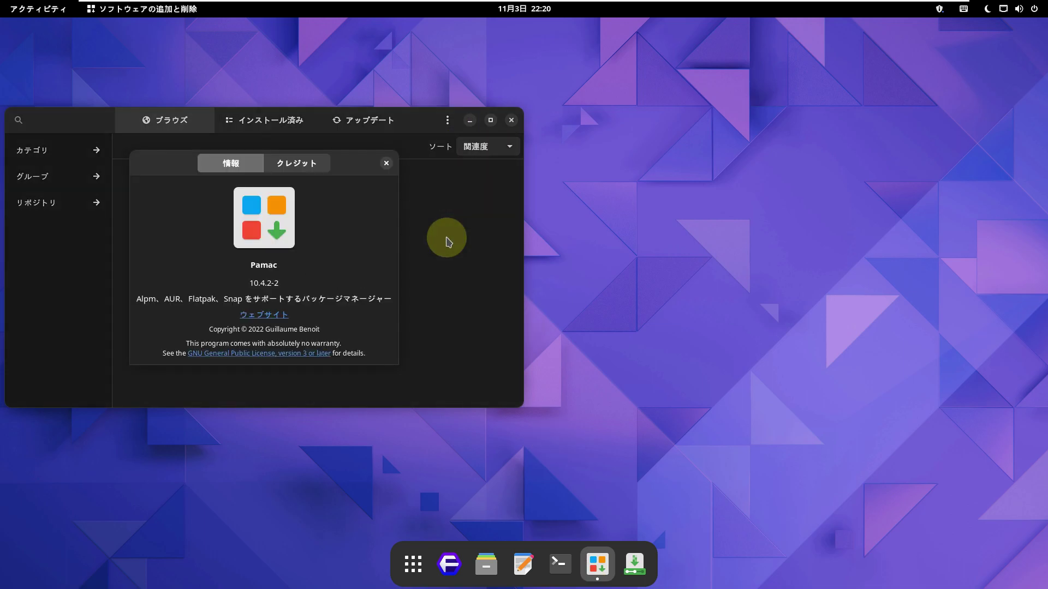
pyautogui.click(387, 164)
# Step: Look through the list of all installed packages and check for available updates
pyautogui.click(273, 130)
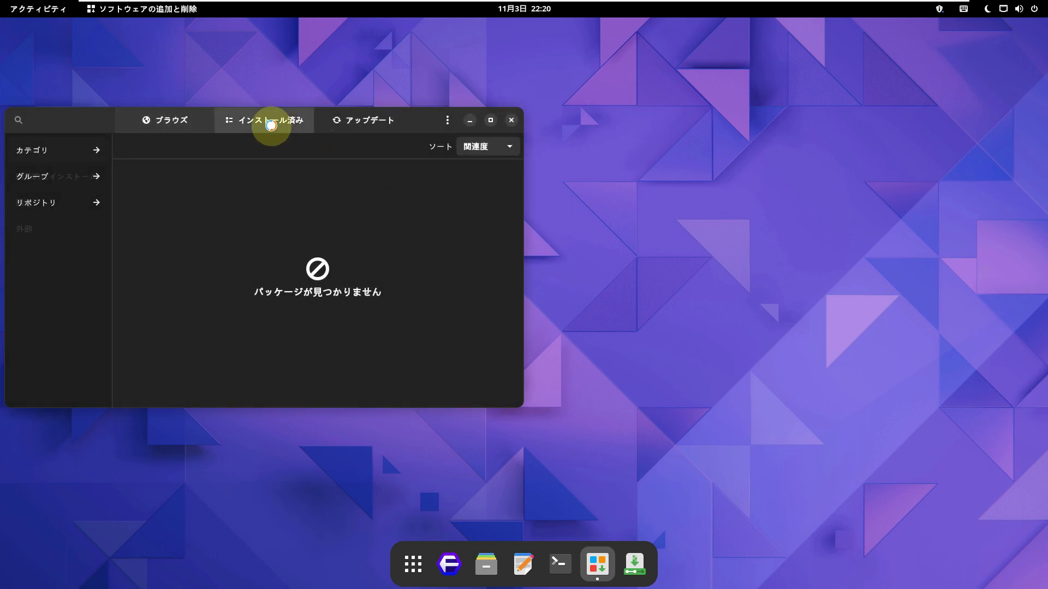
pyautogui.scroll(-2, 314, 248)
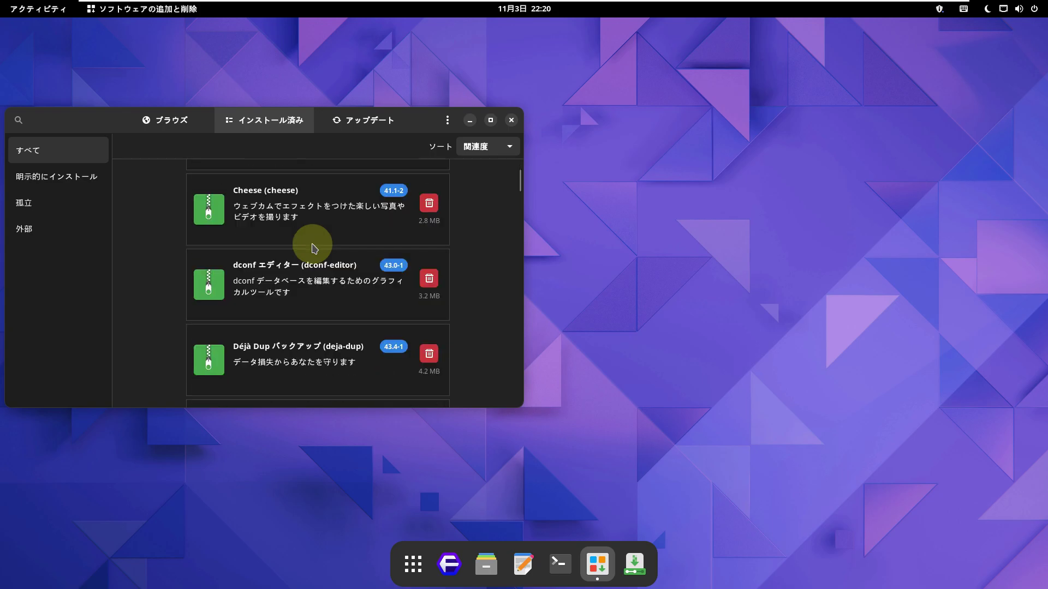
pyautogui.scroll(-15, 314, 248)
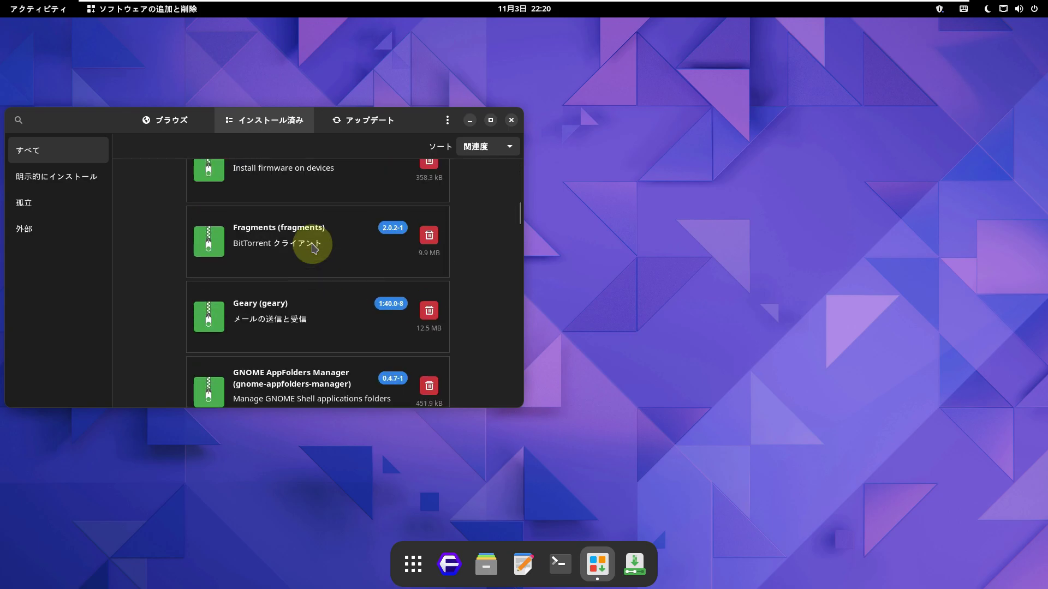
pyautogui.scroll(-15, 314, 248)
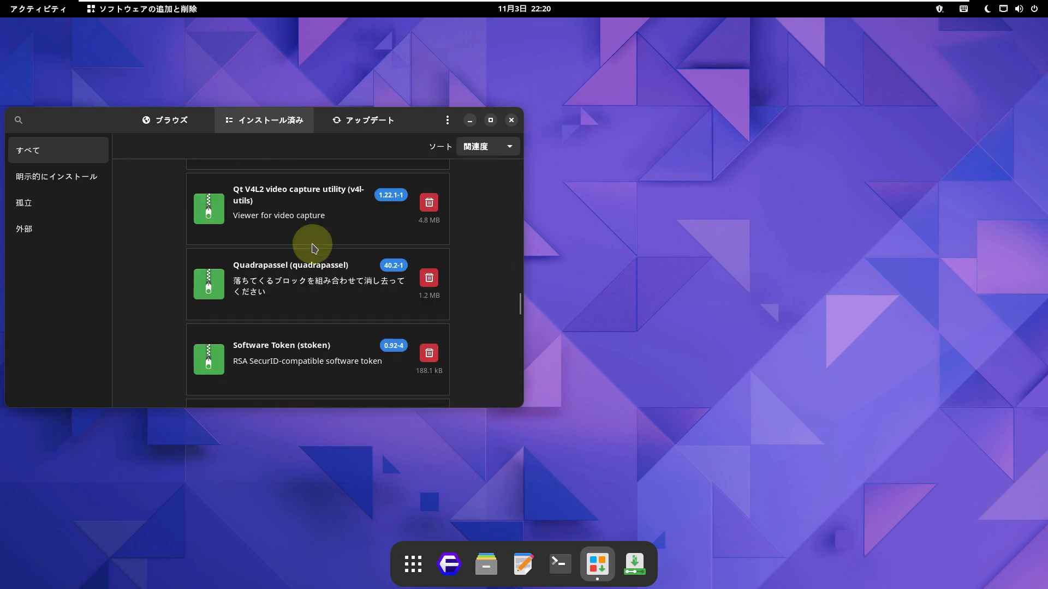
pyautogui.scroll(-2, 314, 249)
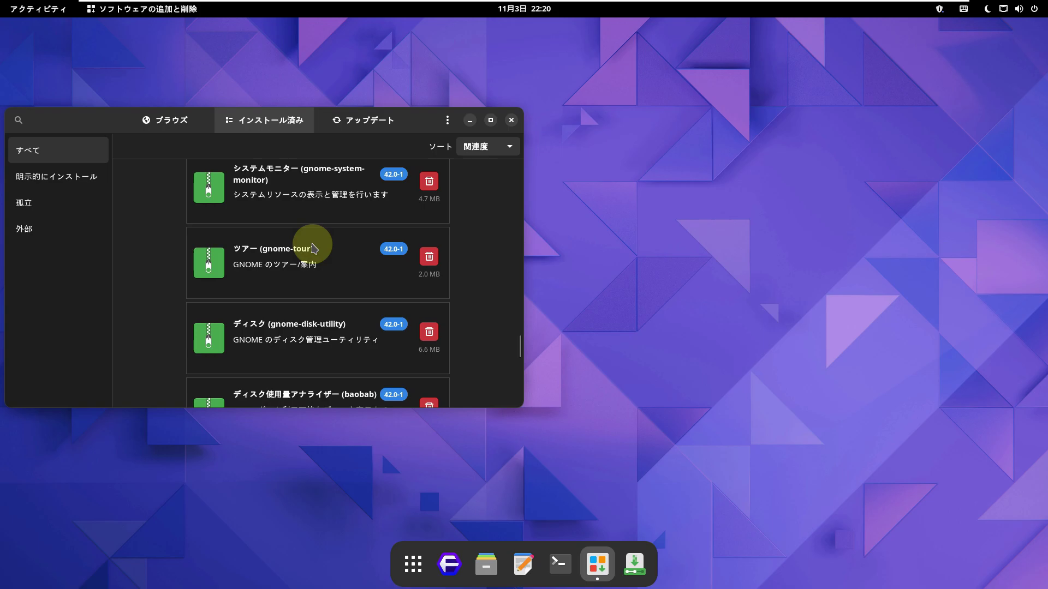
pyautogui.scroll(-12, 314, 249)
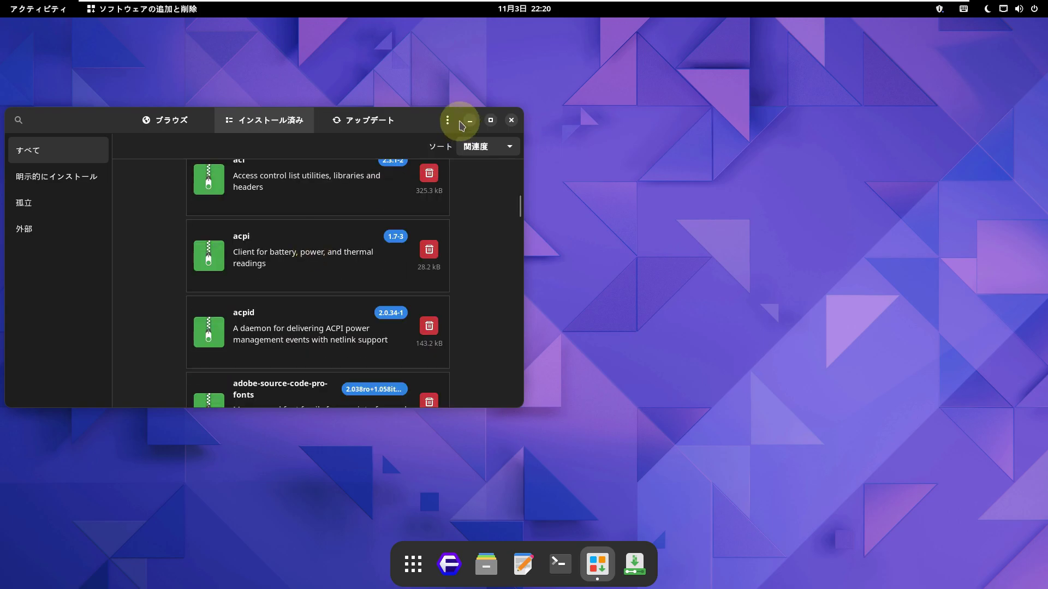
pyautogui.click(384, 120)
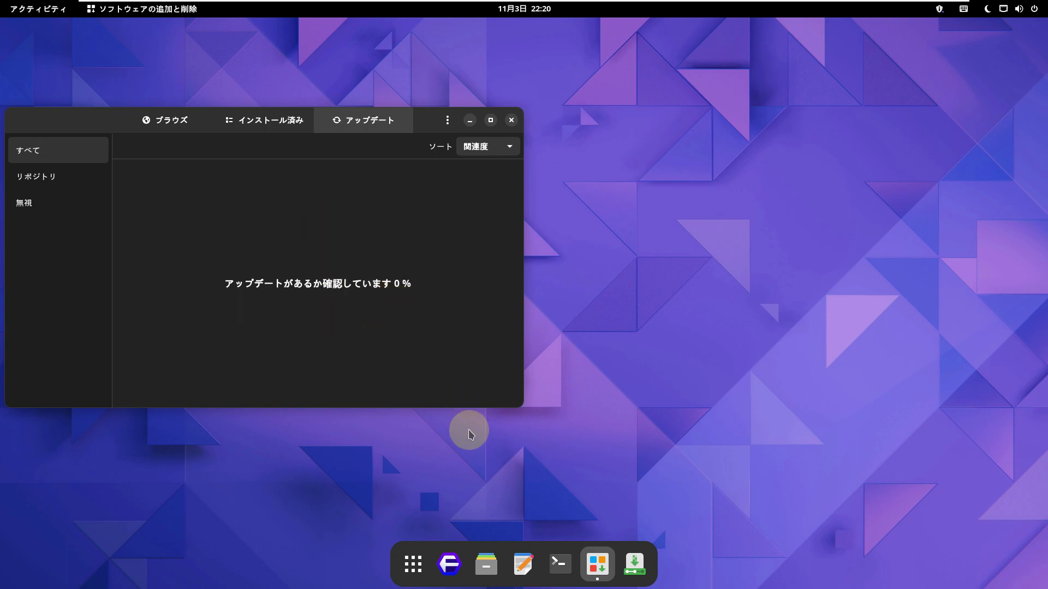
# Step: Look through the pages of the Accessories app folder, close it, and launch the Floorp browser
pyautogui.click(413, 564)
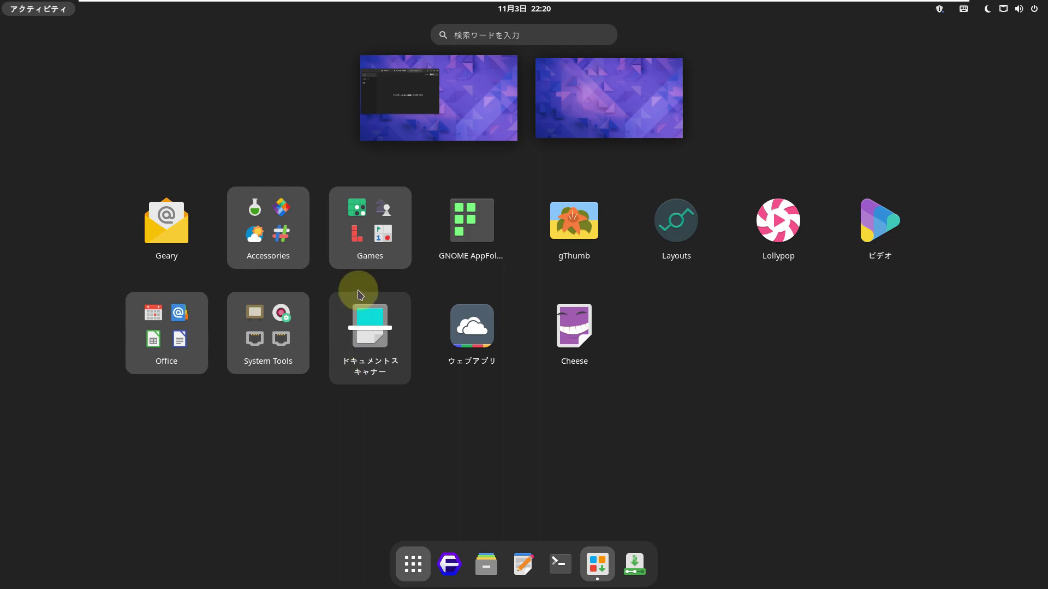
pyautogui.click(286, 258)
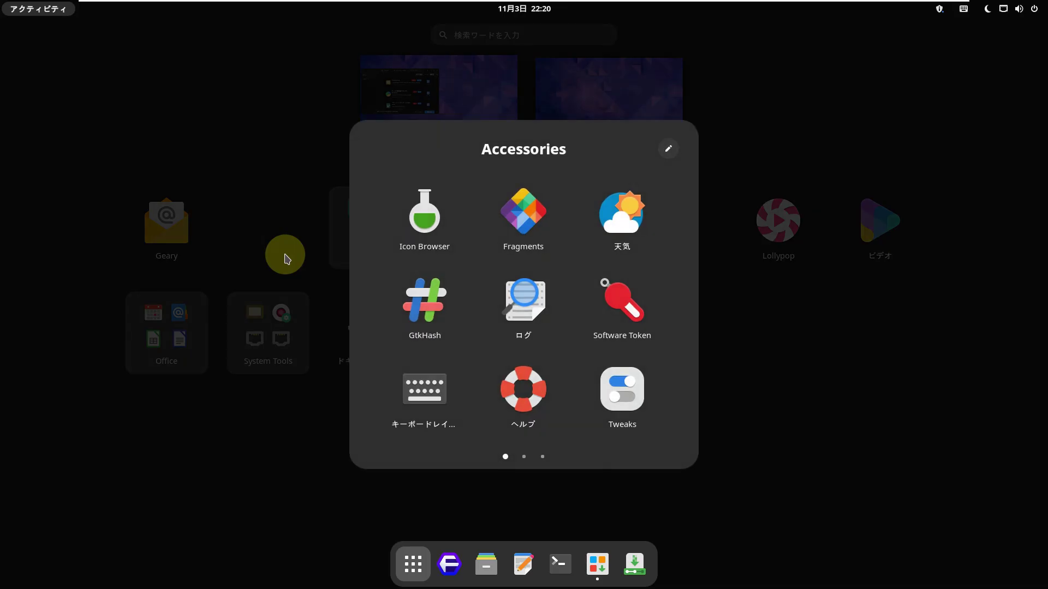
pyautogui.scroll(-1, 492, 305)
pyautogui.scroll(-1, 492, 310)
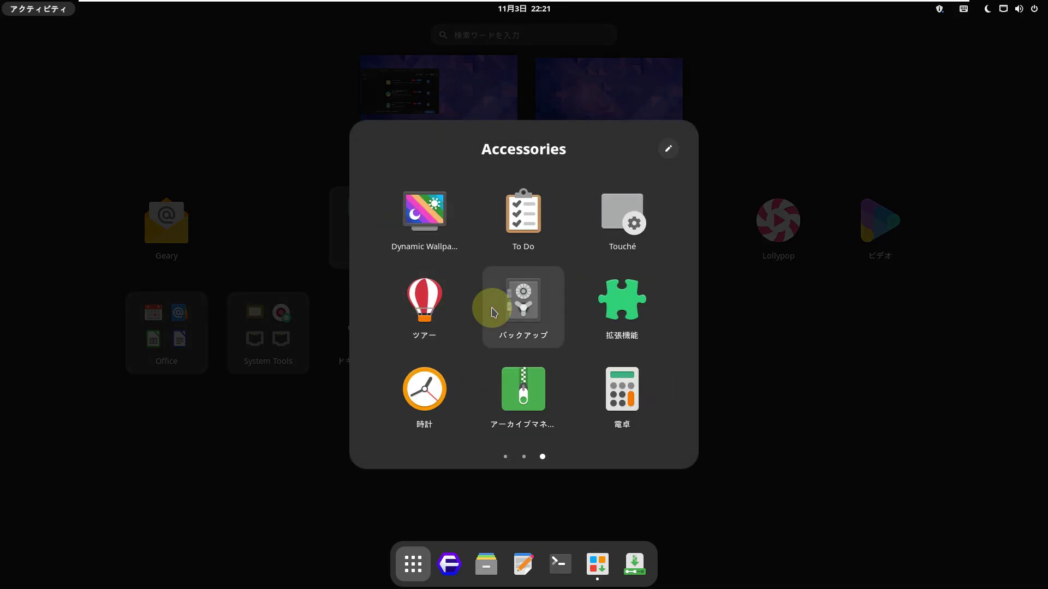
pyautogui.scroll(2, 492, 312)
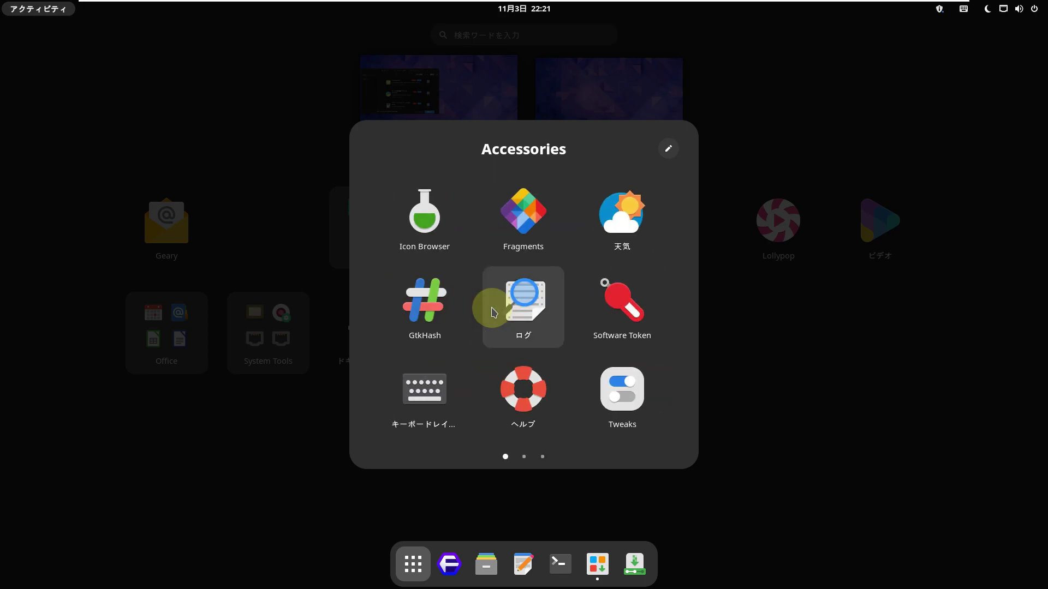
pyautogui.click(877, 409)
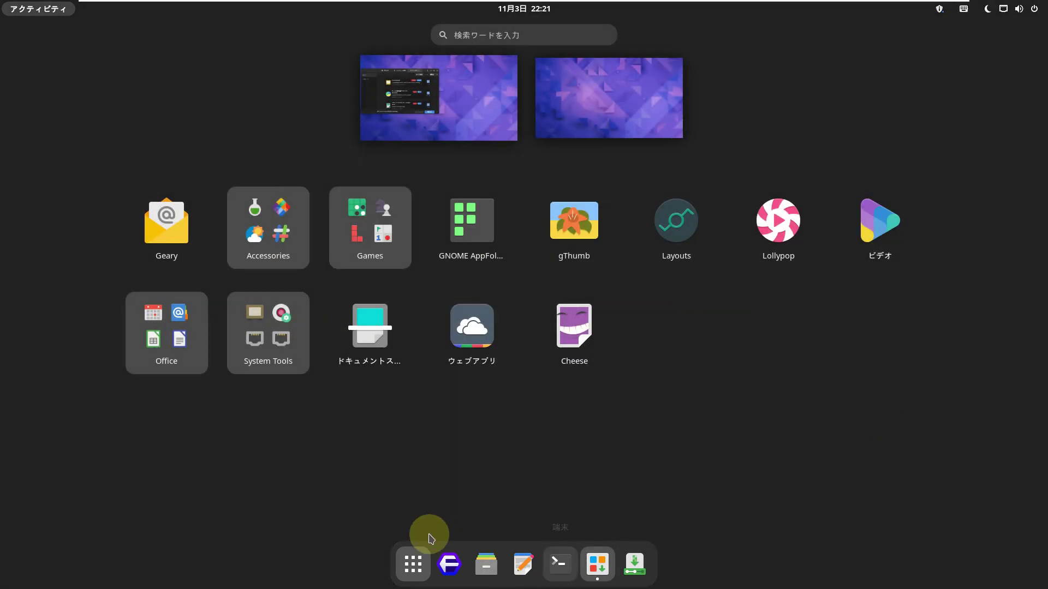
pyautogui.click(444, 563)
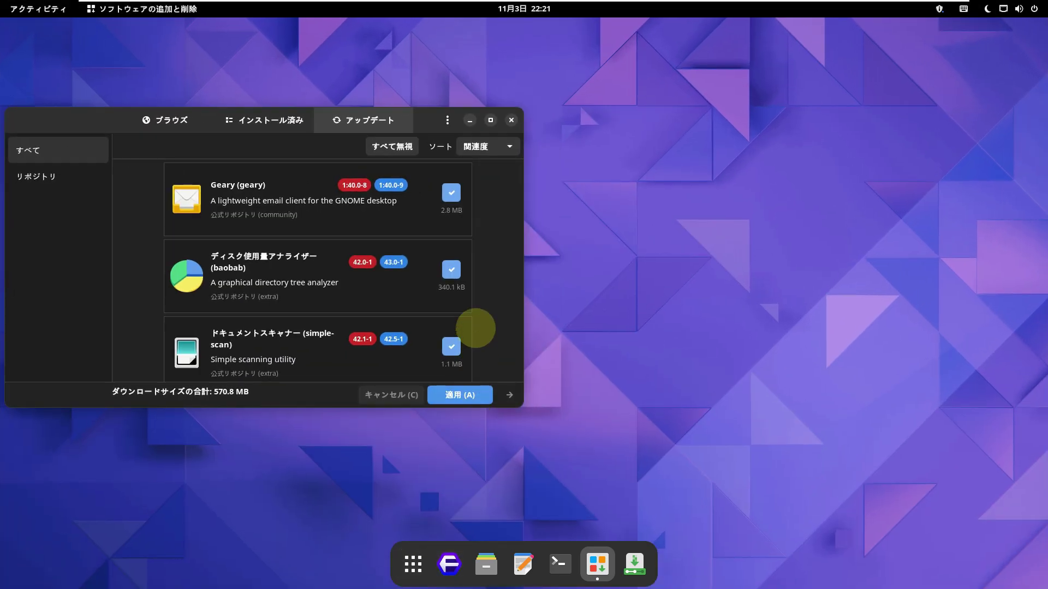
# Step: Look through the list of available package updates without applying them, then close the software add/remove application
pyautogui.scroll(-15, 435, 310)
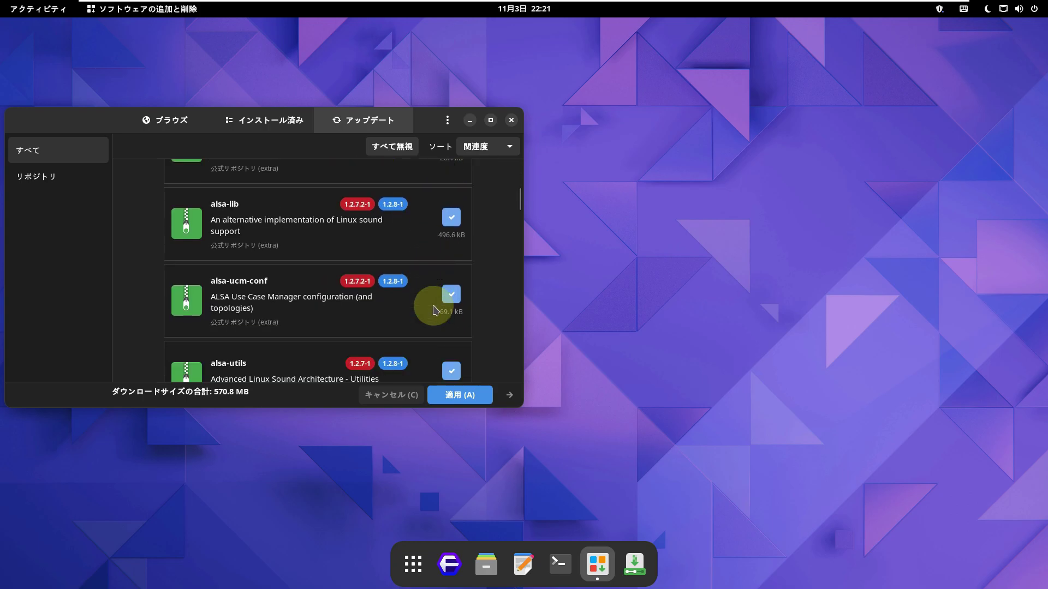
pyautogui.scroll(-20, 435, 310)
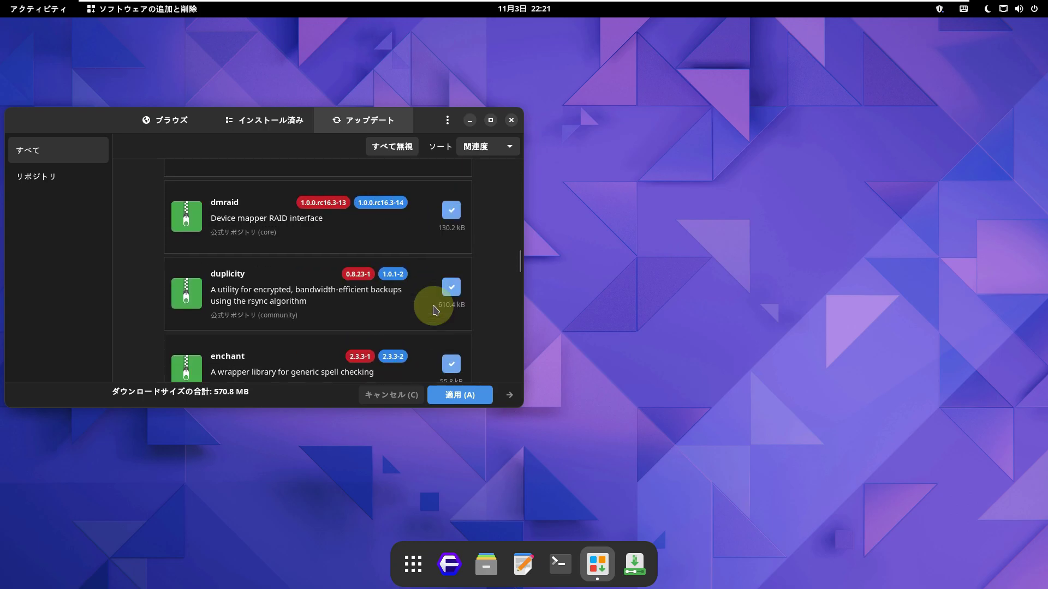
pyautogui.scroll(-20, 435, 310)
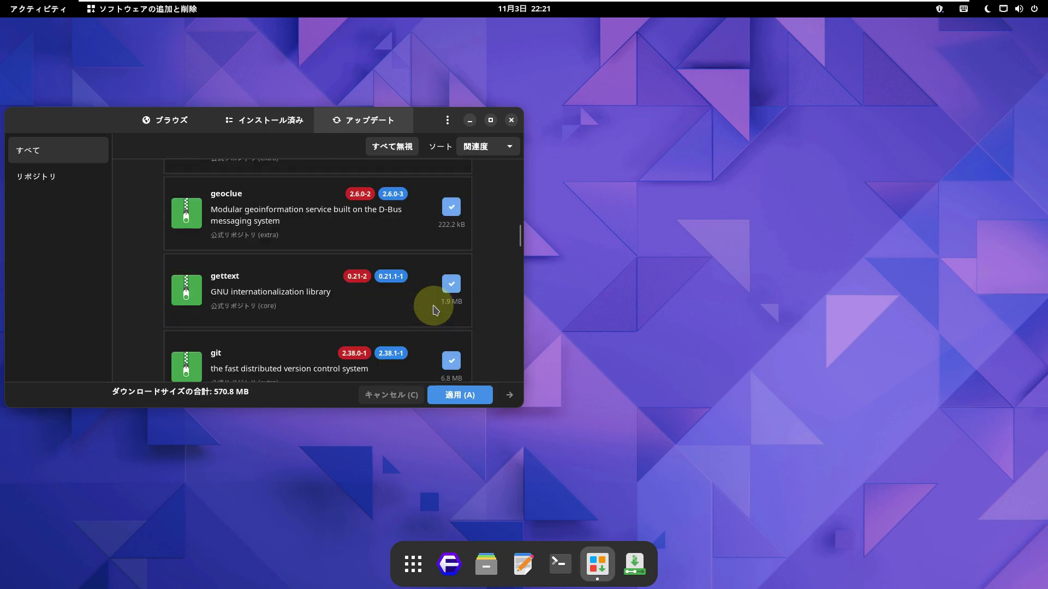
pyautogui.scroll(-20, 435, 310)
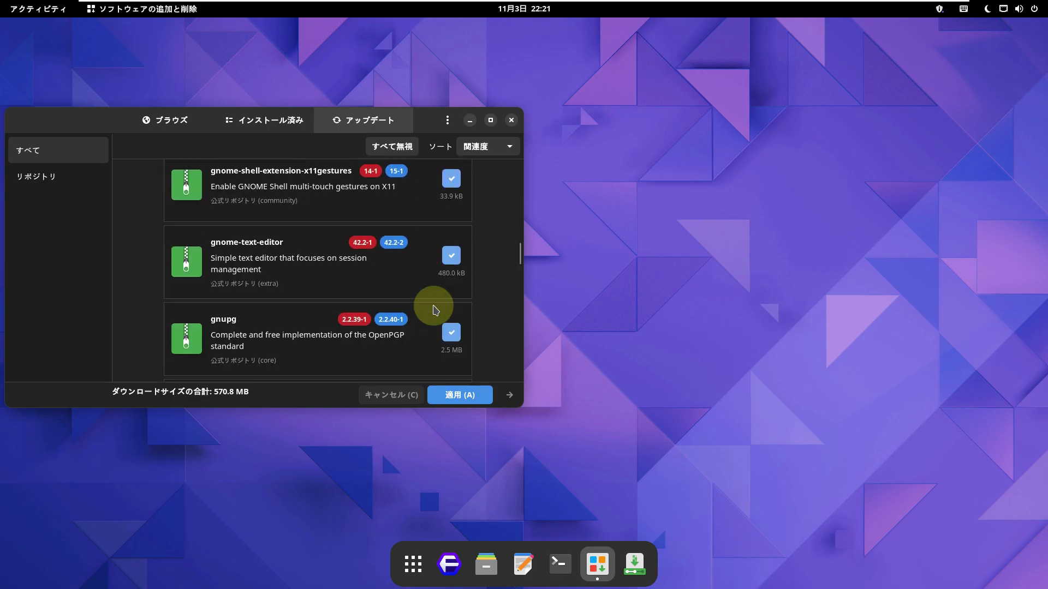
pyautogui.click(489, 148)
pyautogui.click(488, 149)
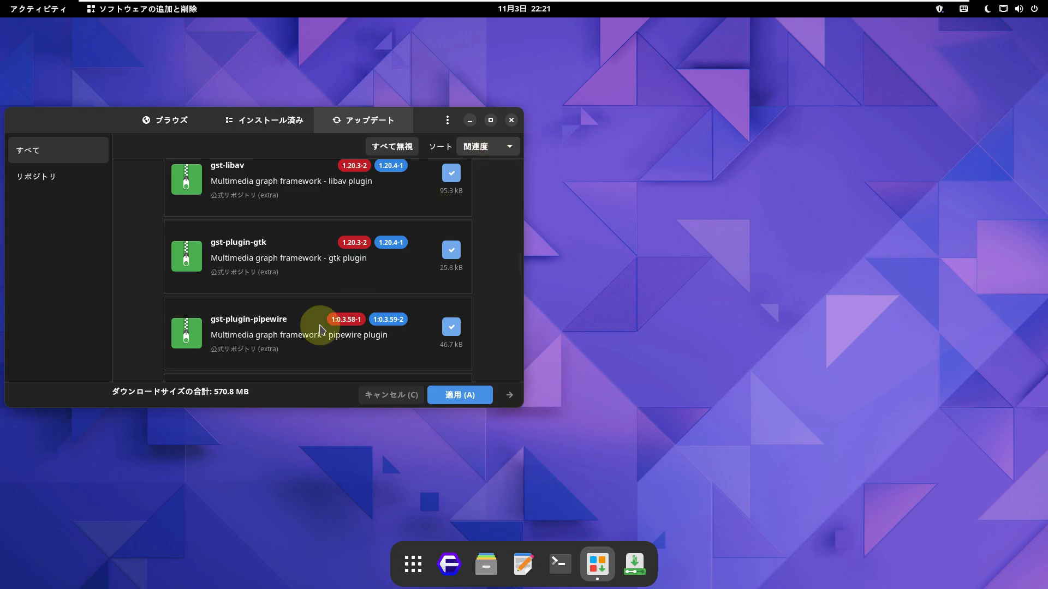
pyautogui.scroll(-20, 320, 330)
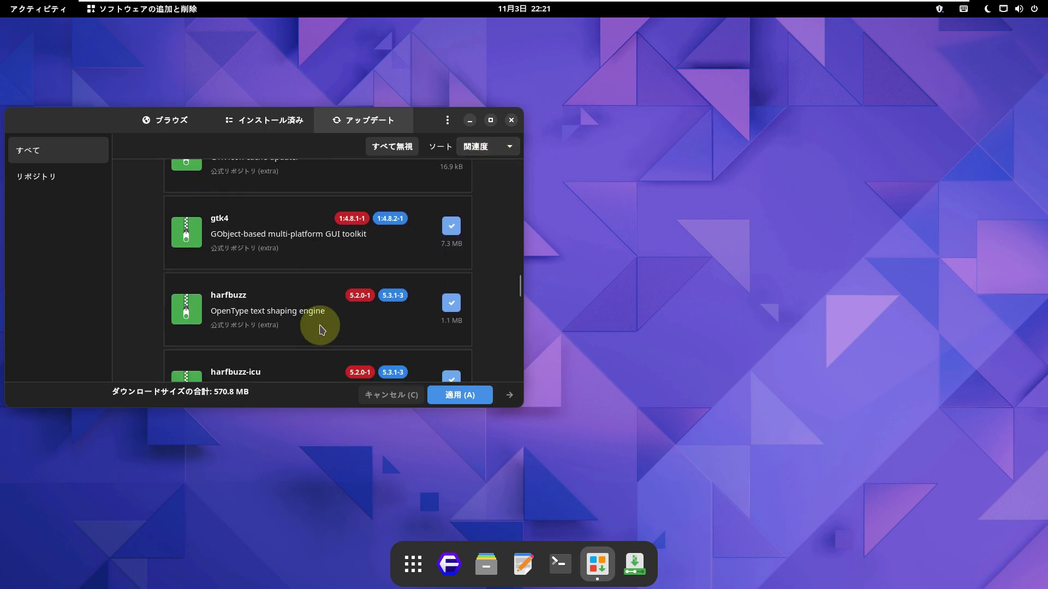
pyautogui.scroll(-2, 320, 330)
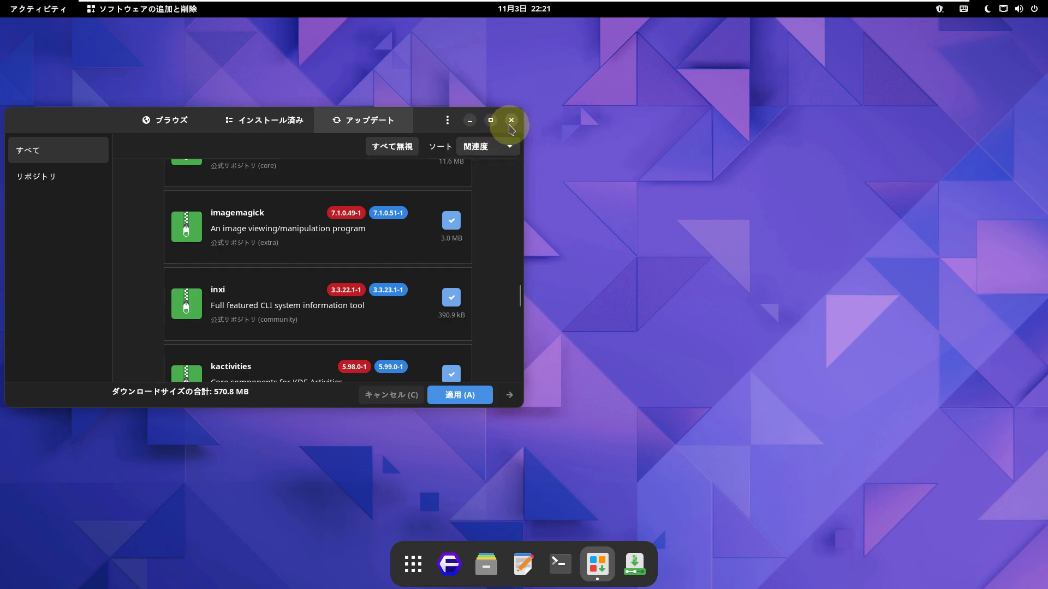
pyautogui.click(511, 122)
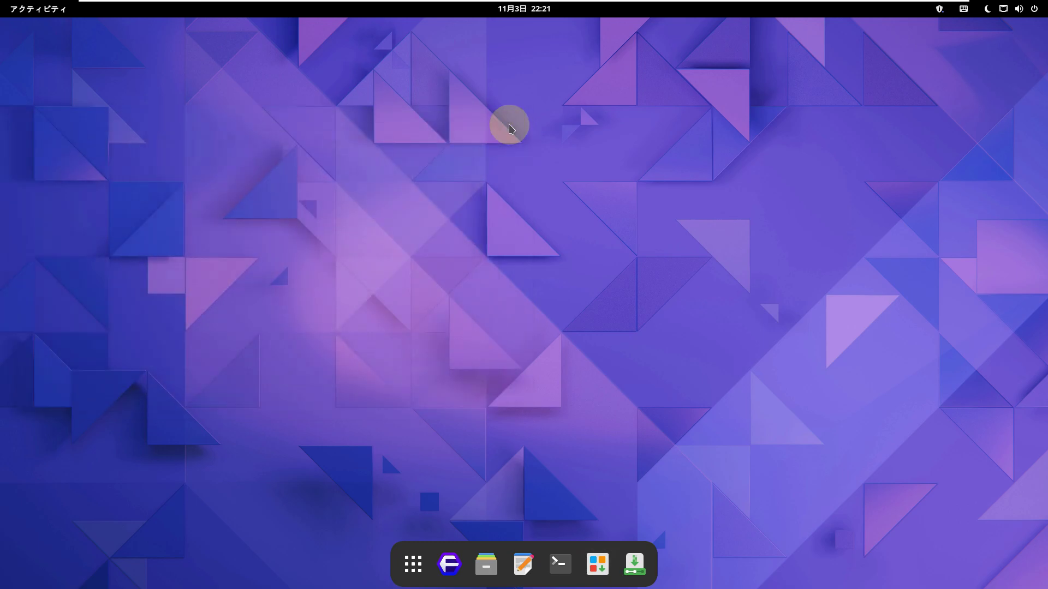
pyautogui.click(549, 11)
pyautogui.click(543, 431)
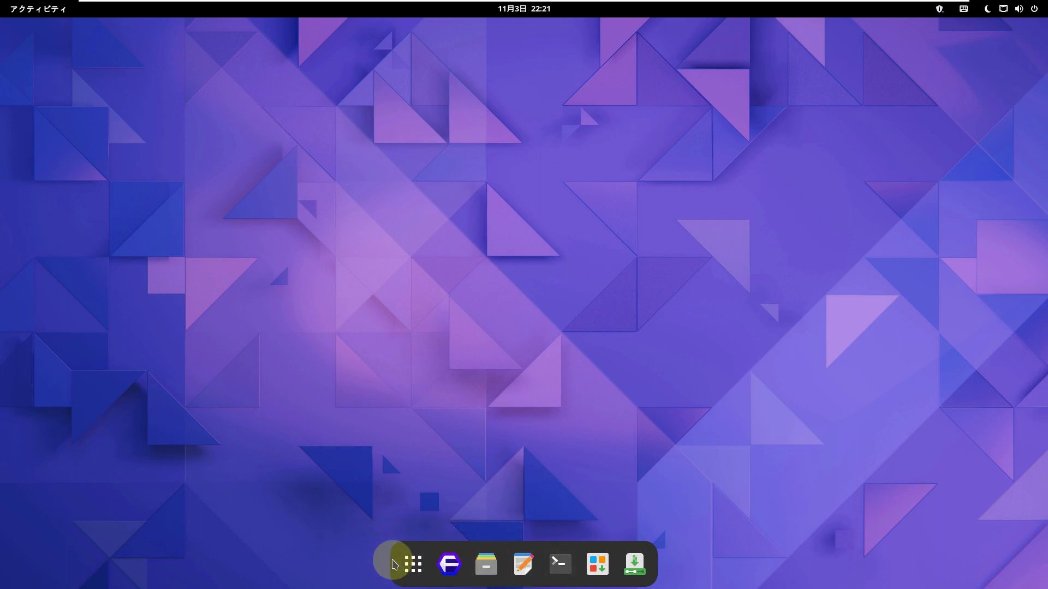
pyautogui.click(402, 564)
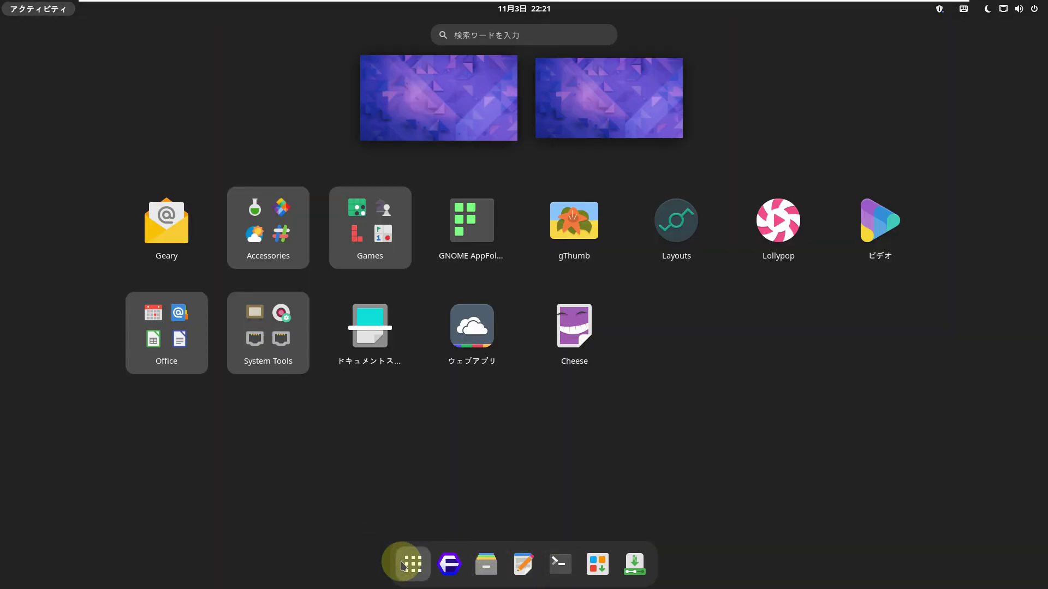
pyautogui.click(403, 565)
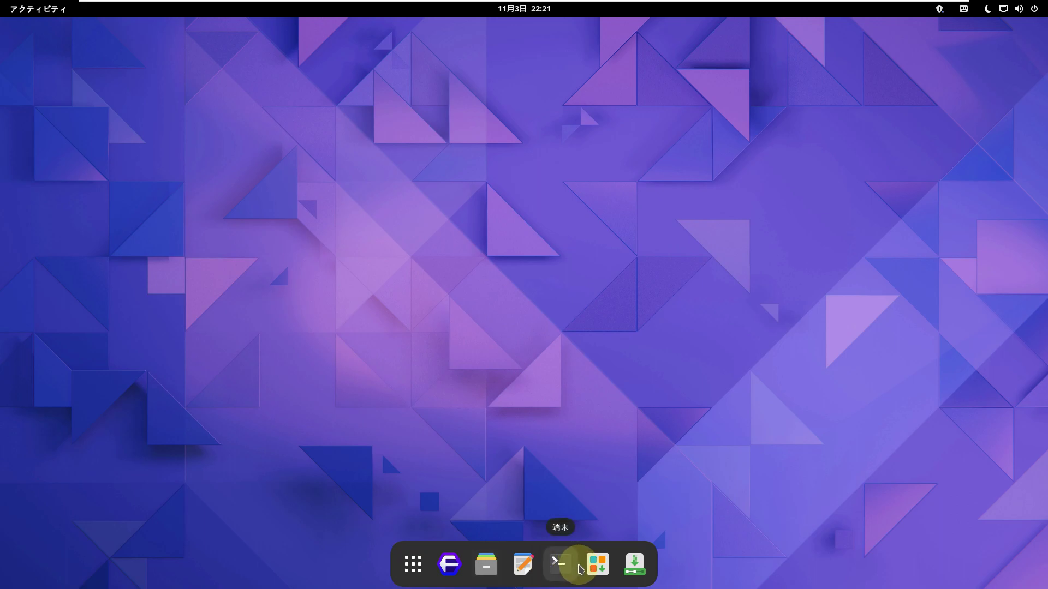
# Step: Reopen the software add/remove application, search the packages for "browser", and close it after looking through the results
pyautogui.click(593, 568)
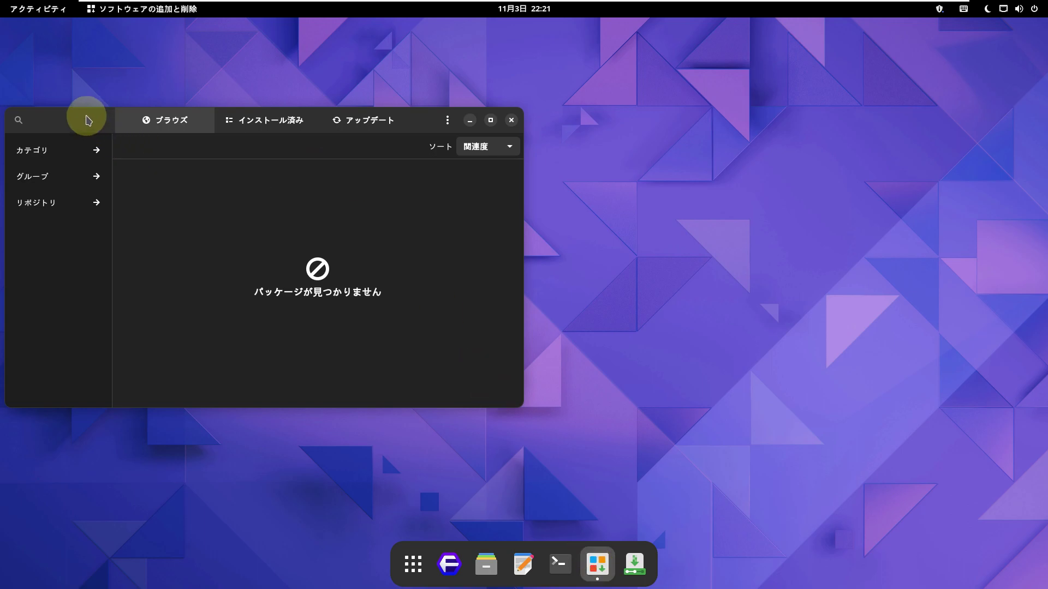
pyautogui.moveTo(87, 119); pyautogui.dragTo(294, 118)
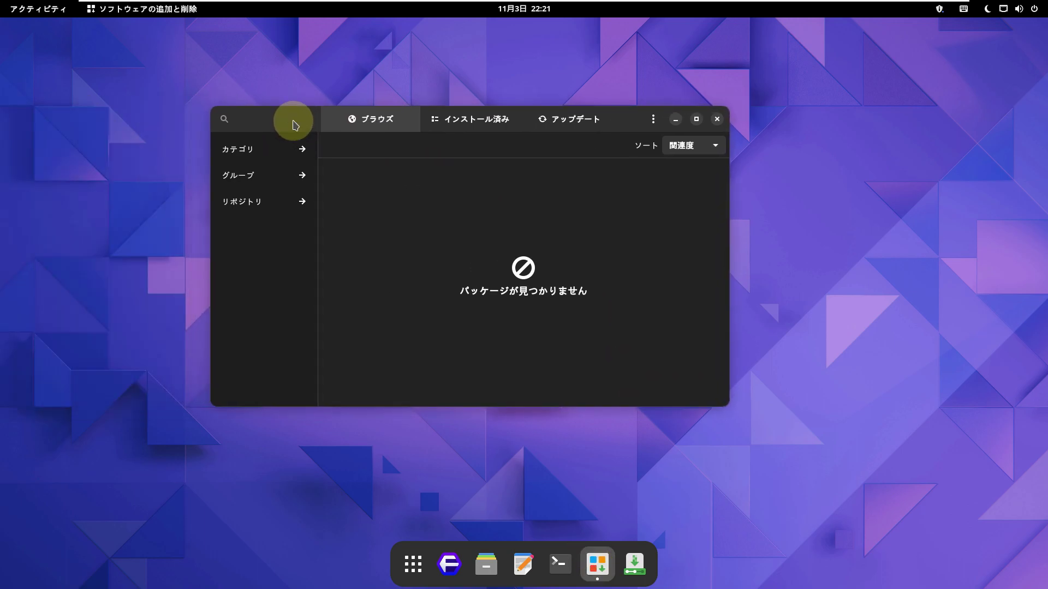
pyautogui.click(225, 119)
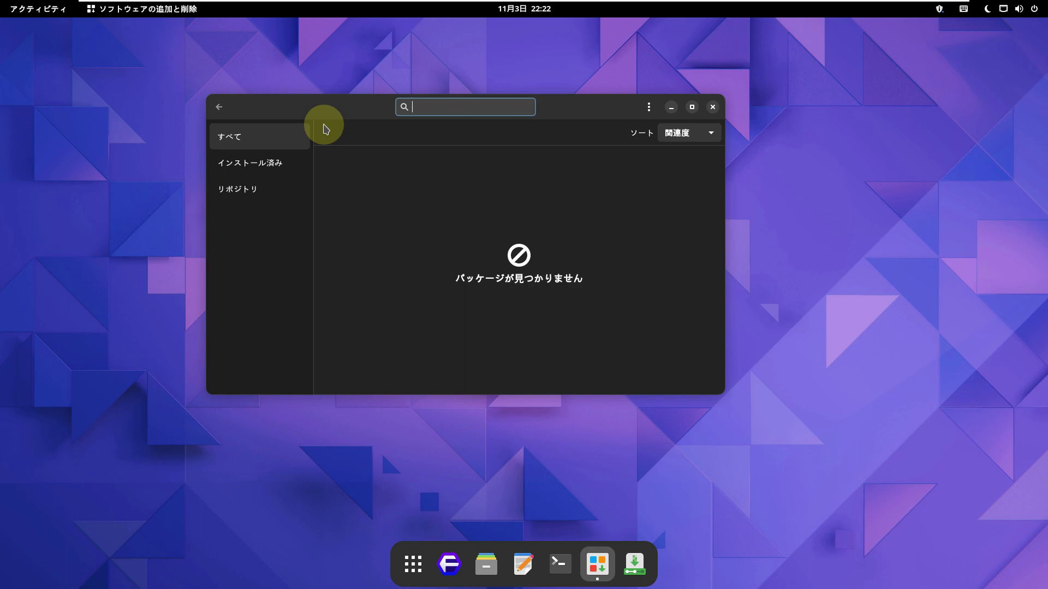
pyautogui.write('owser')
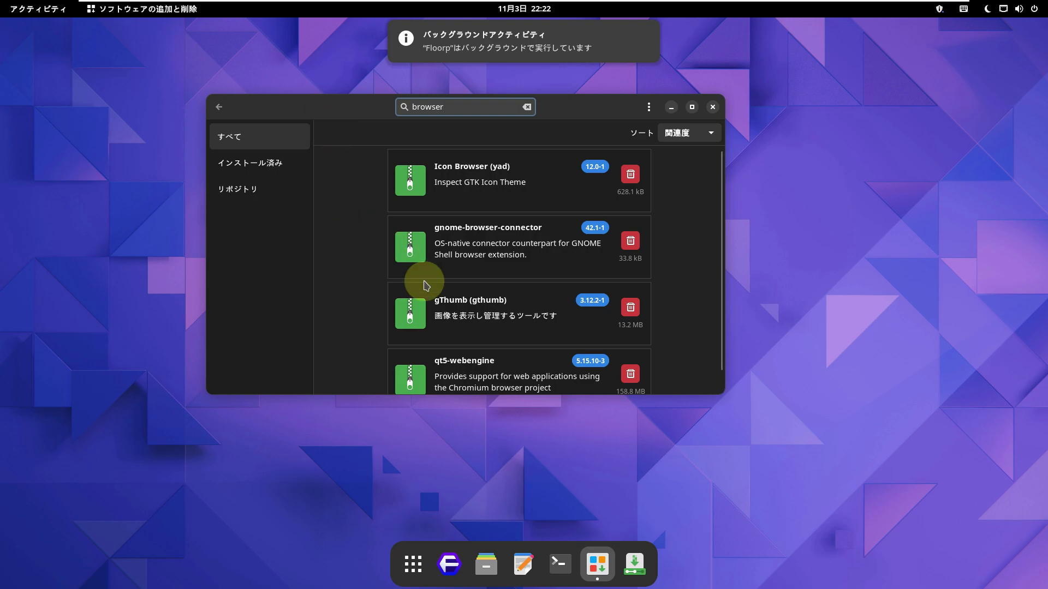
pyautogui.scroll(-1, 426, 285)
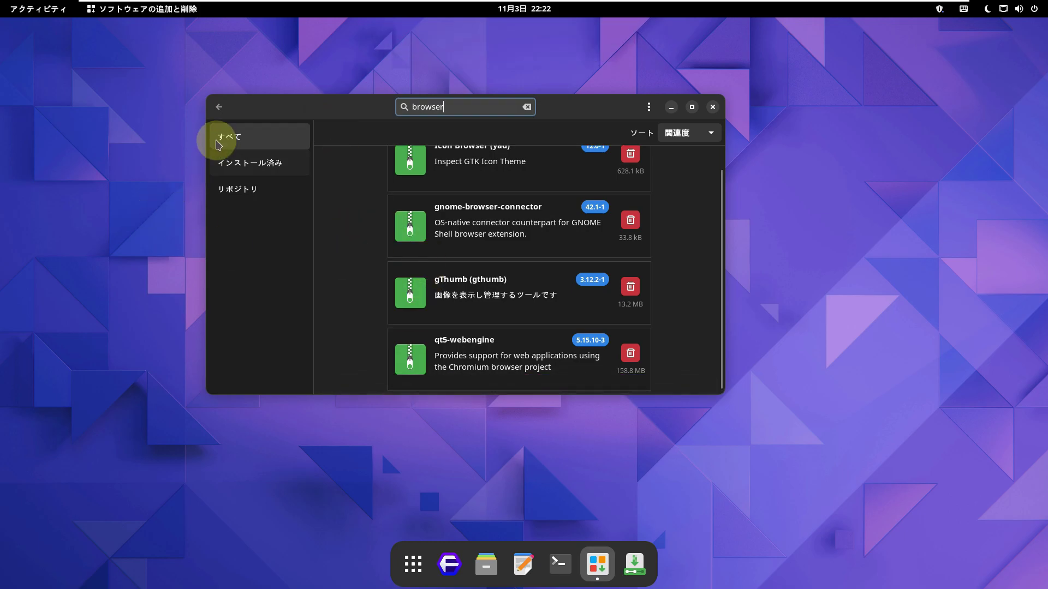
pyautogui.click(218, 113)
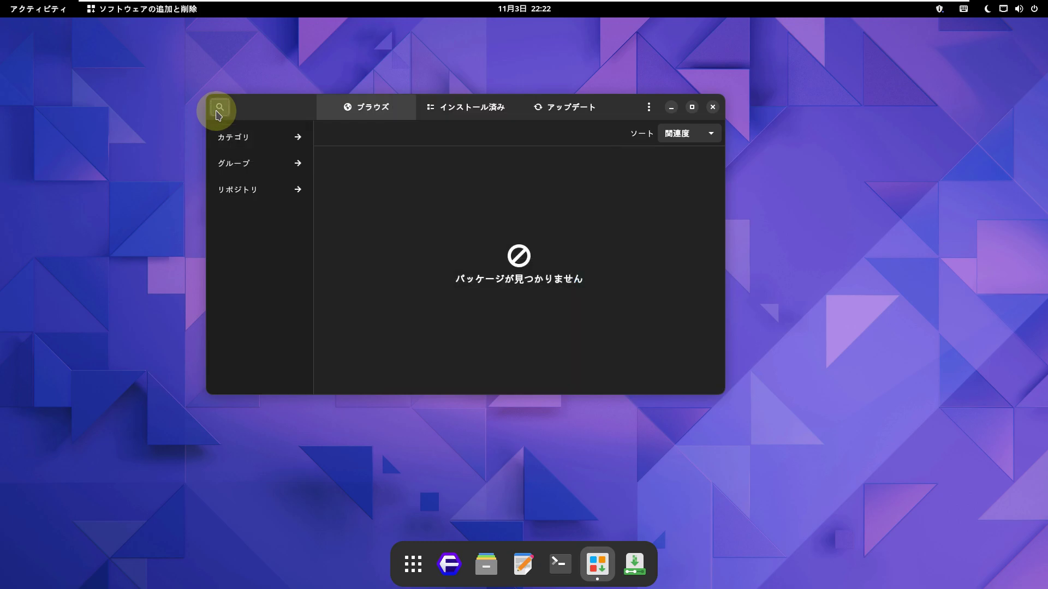
pyautogui.click(219, 109)
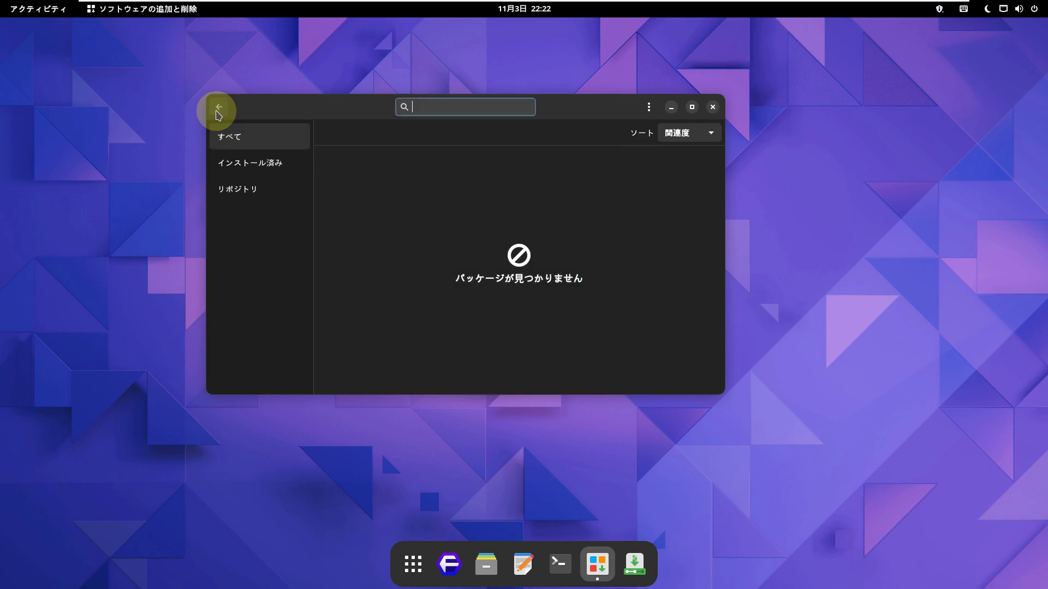
pyautogui.click(713, 107)
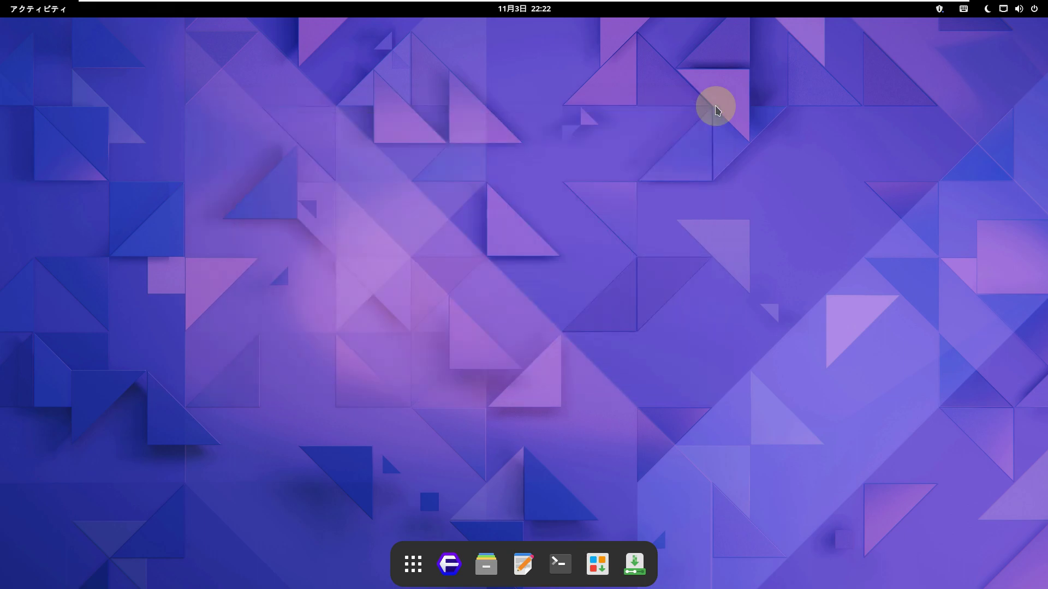
# Step: Open the display settings from the desktop and dismiss the Close Floorp alert
pyautogui.rightClick(752, 156)
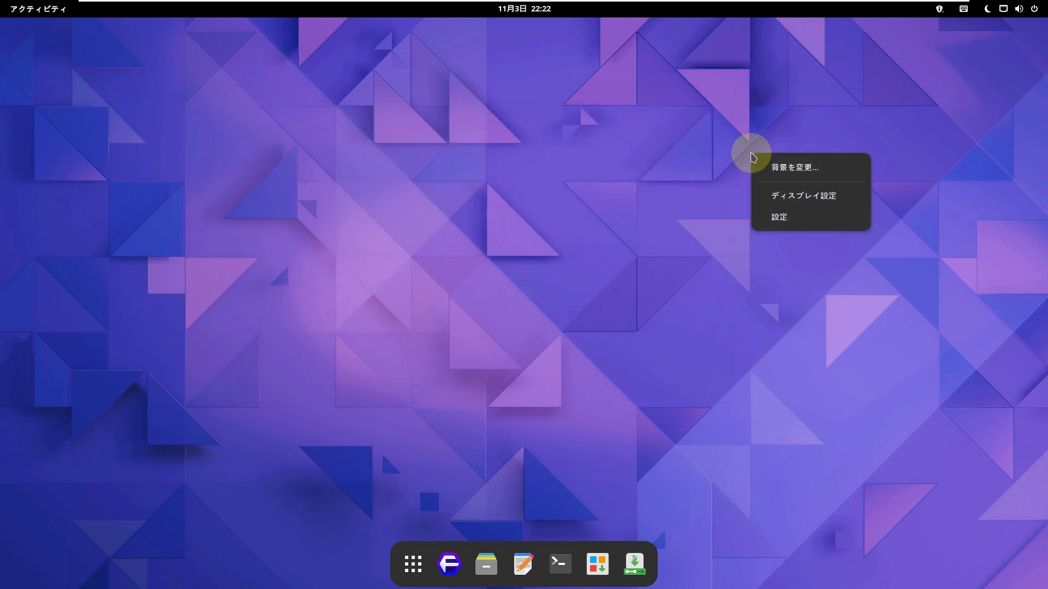
pyautogui.click(768, 200)
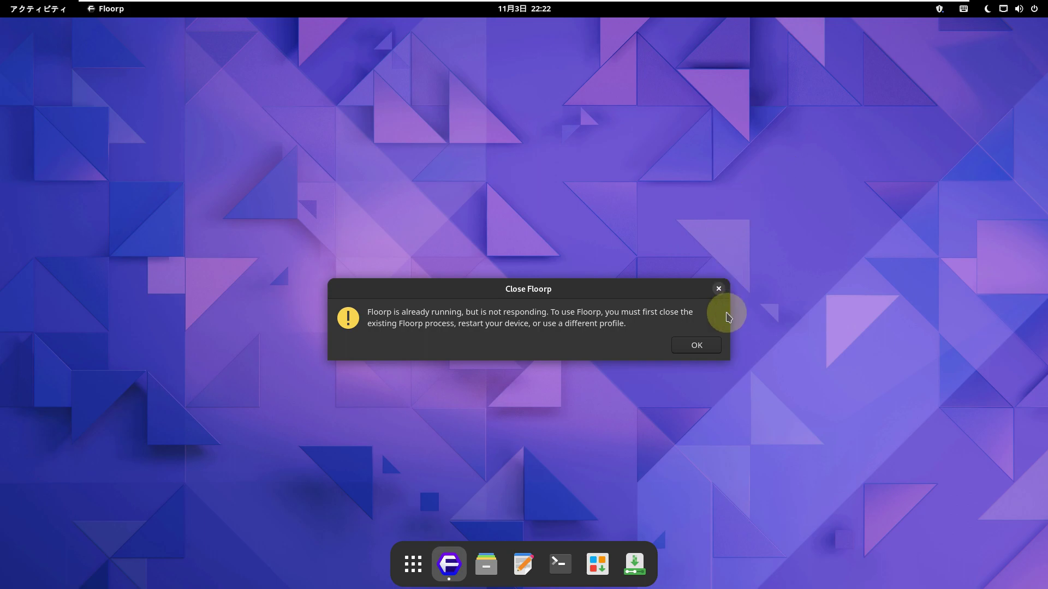
pyautogui.click(689, 355)
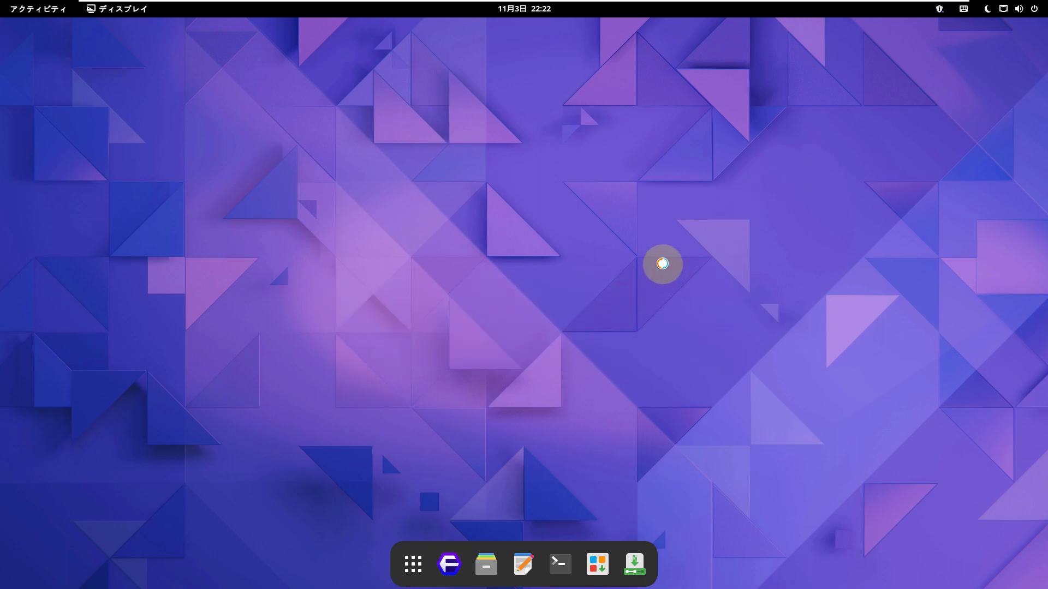
pyautogui.rightClick(651, 219)
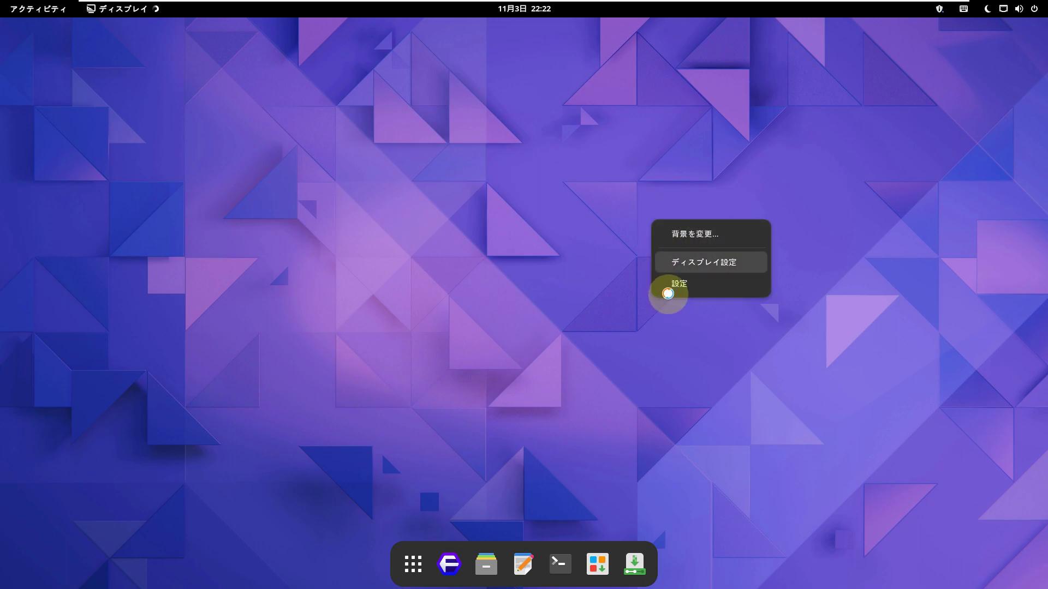
pyautogui.click(670, 287)
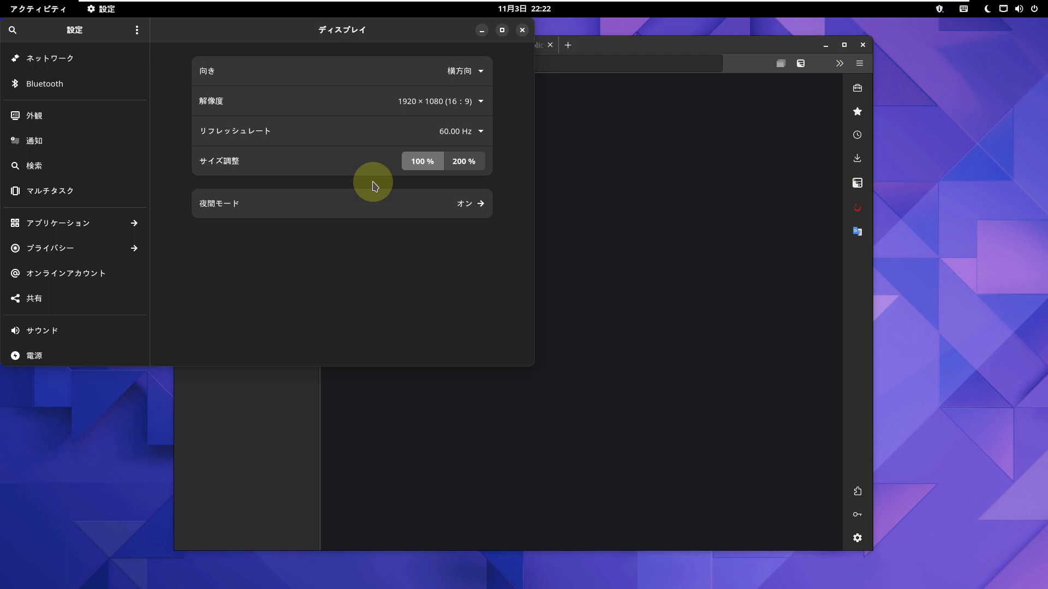
# Step: Review the hardware and OS details on the settings' page about this system, then close the settings
pyautogui.scroll(-5, 92, 267)
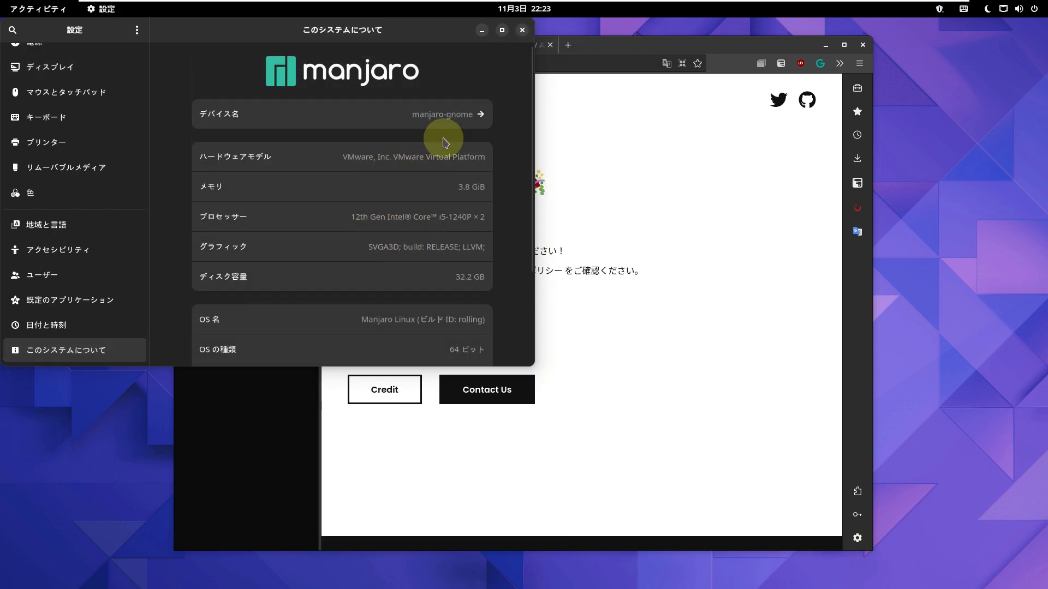
pyautogui.scroll(-3, 435, 230)
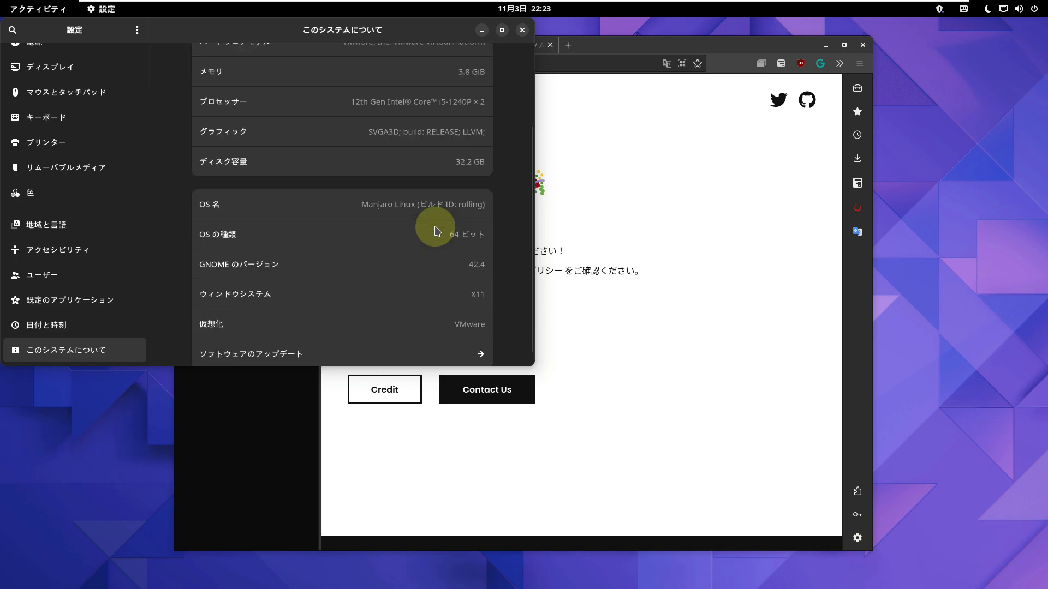
pyautogui.scroll(-1, 434, 230)
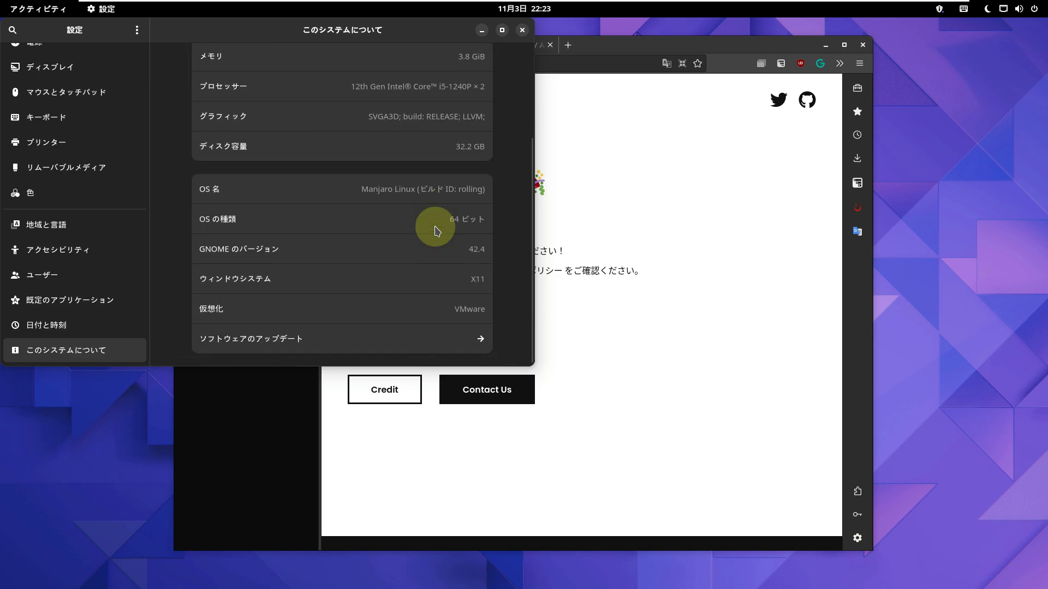
pyautogui.scroll(4, 434, 229)
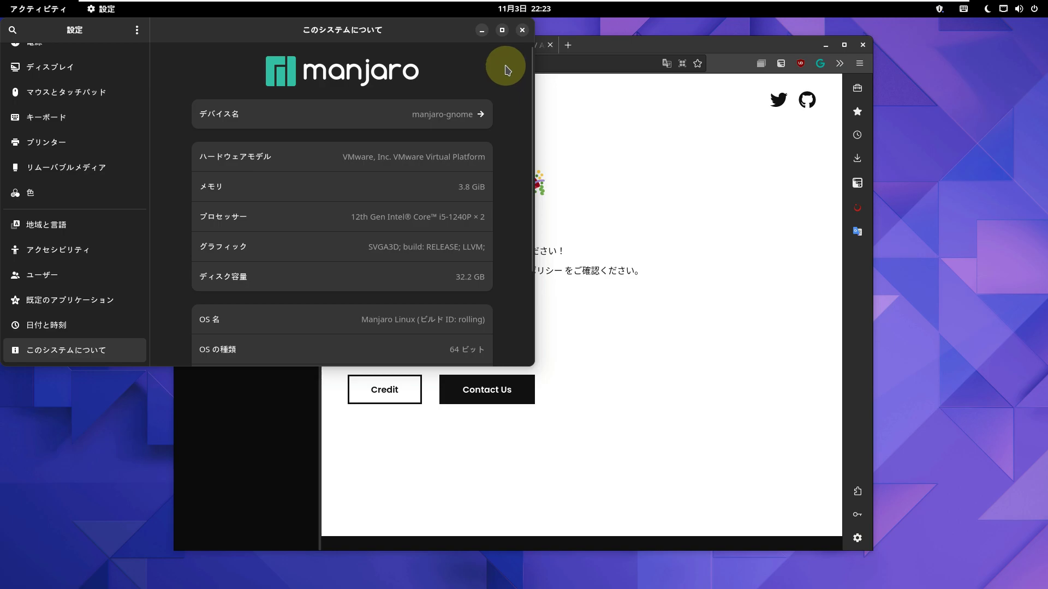
pyautogui.click(521, 31)
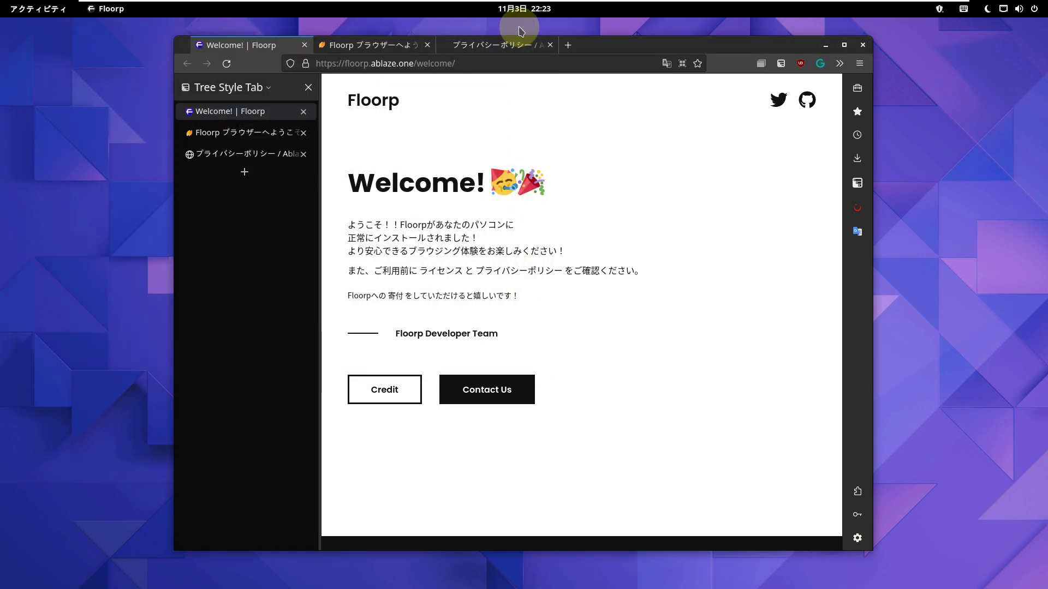
# Step: Close the two extra tabs beside the Floorp welcome page and load youtube.com/9to5linux in the remaining one
pyautogui.click(427, 45)
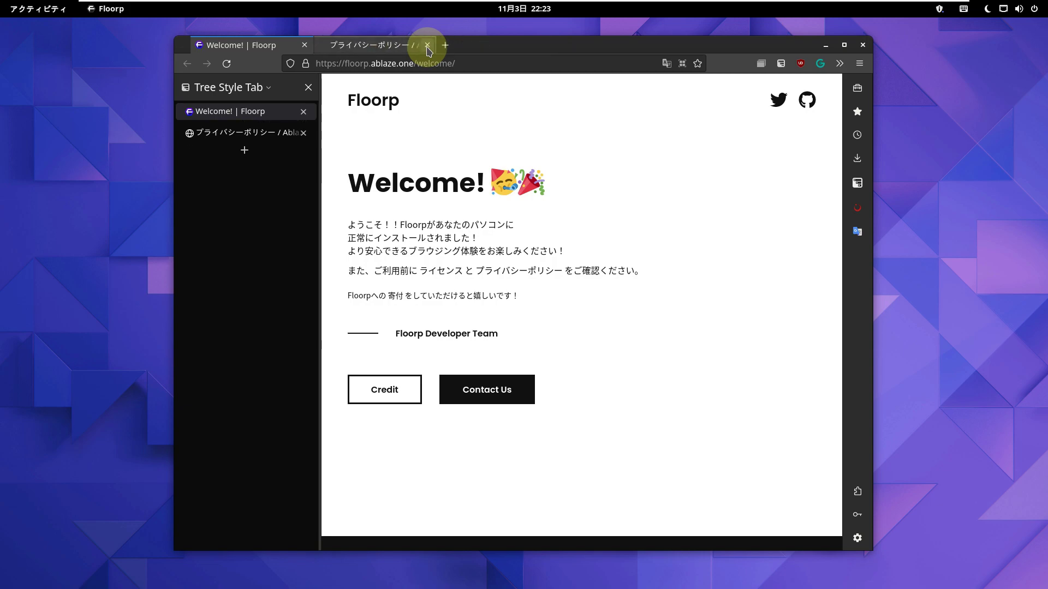
pyautogui.click(427, 45)
pyautogui.click(437, 61)
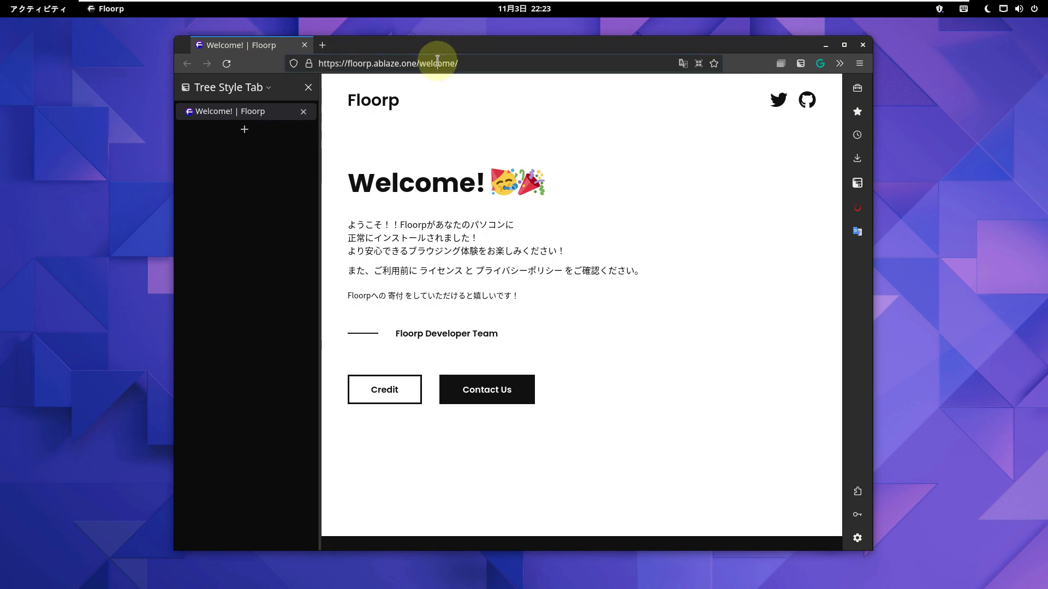
pyautogui.write('yo')
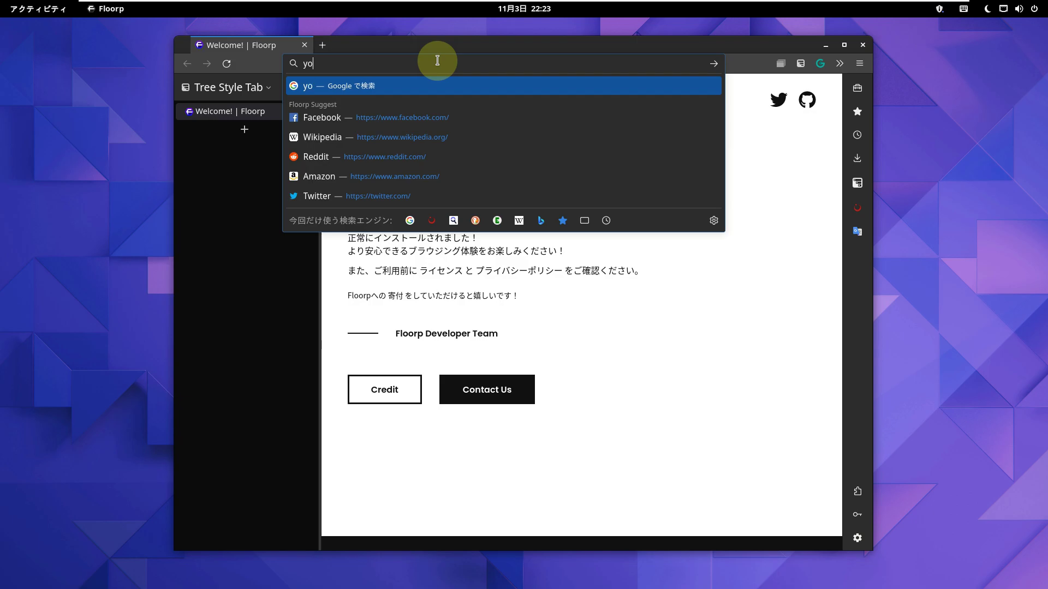
pyautogui.write('utub')
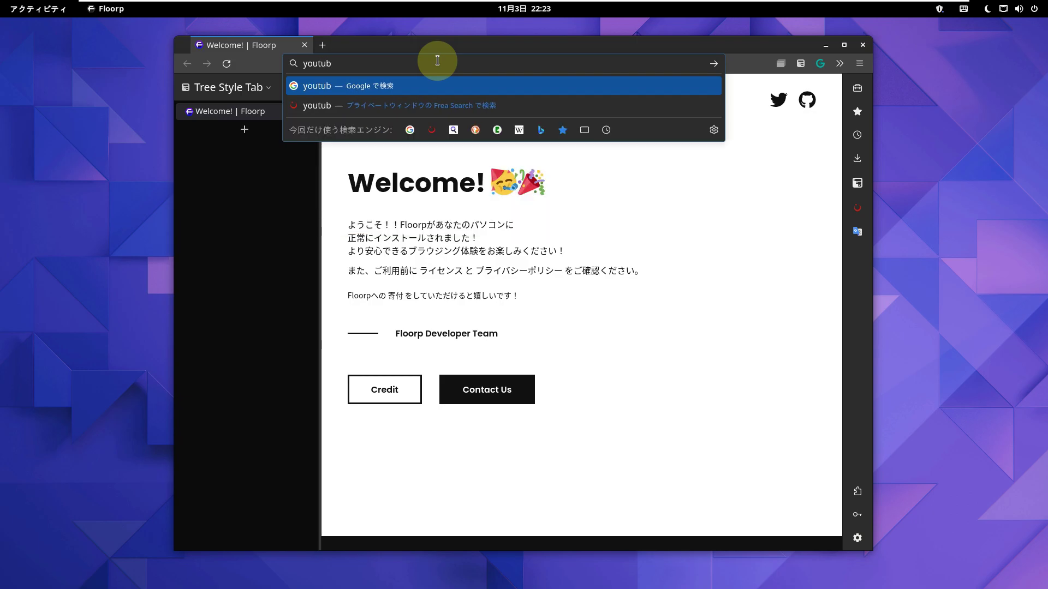
pyautogui.write('e.com/')
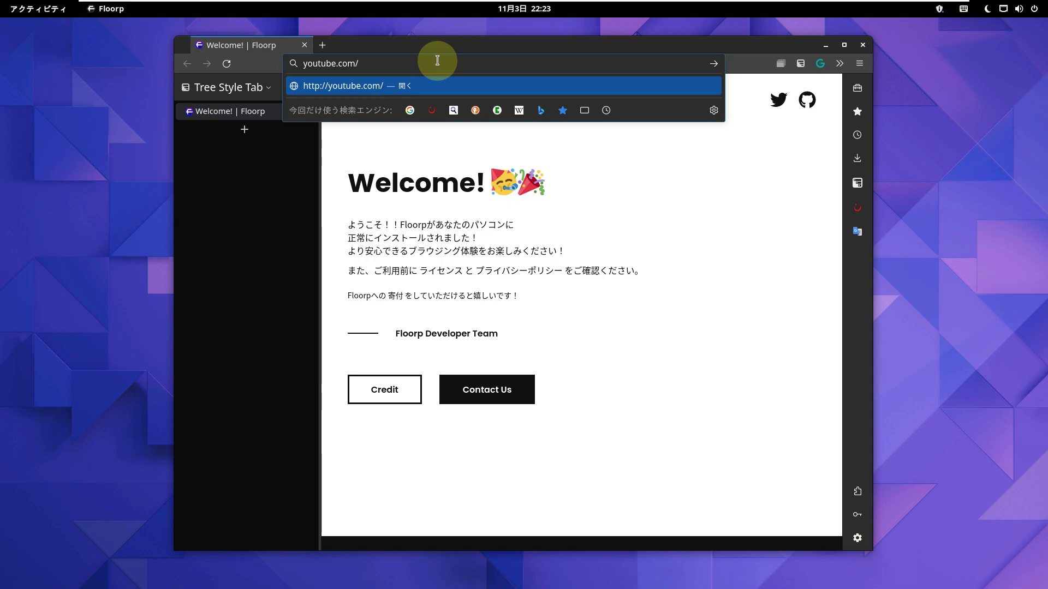
pyautogui.write('9to5linux')
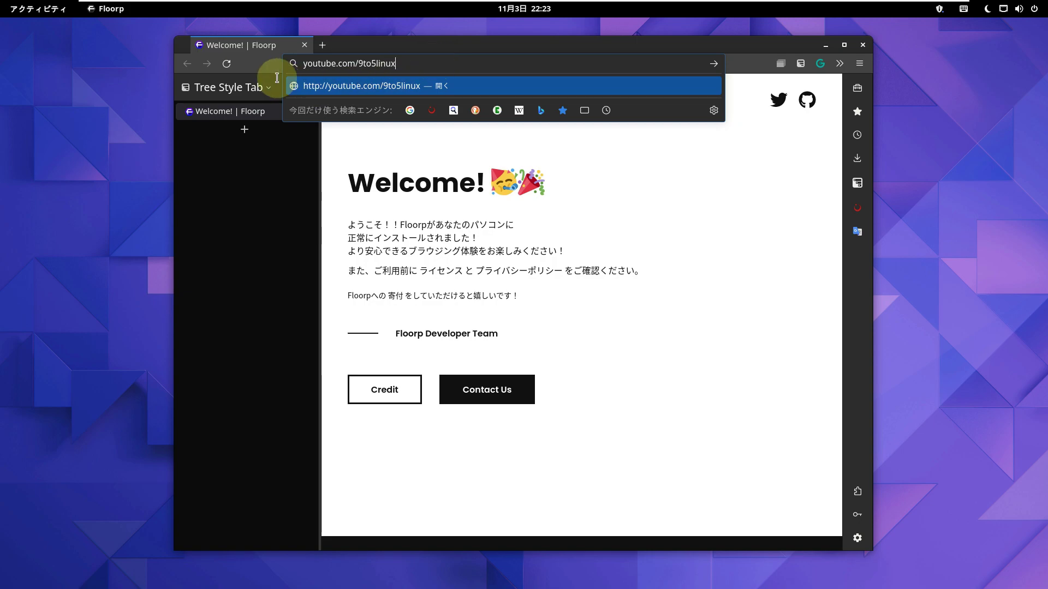
pyautogui.tripleClick(287, 62)
pyautogui.press('Return')
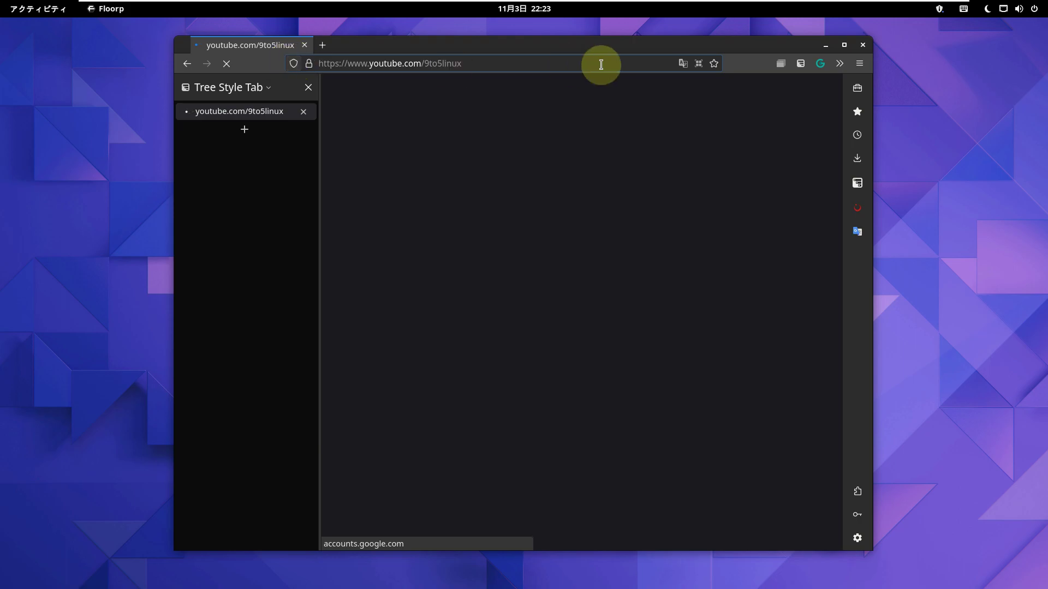
# Step: View the browser's About Floorp window with its version information, then close it
pyautogui.click(859, 64)
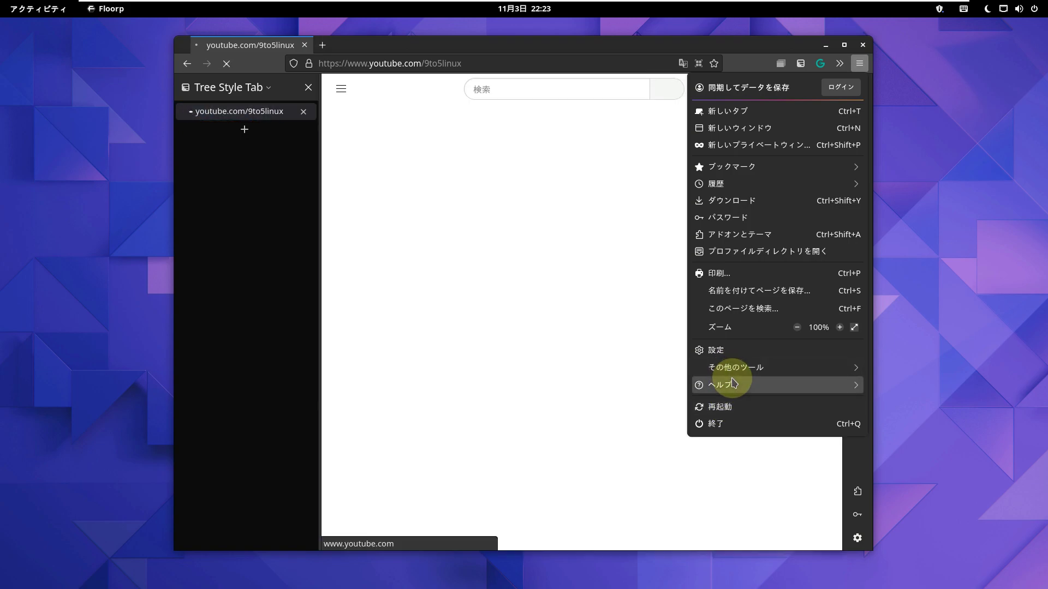
pyautogui.click(734, 383)
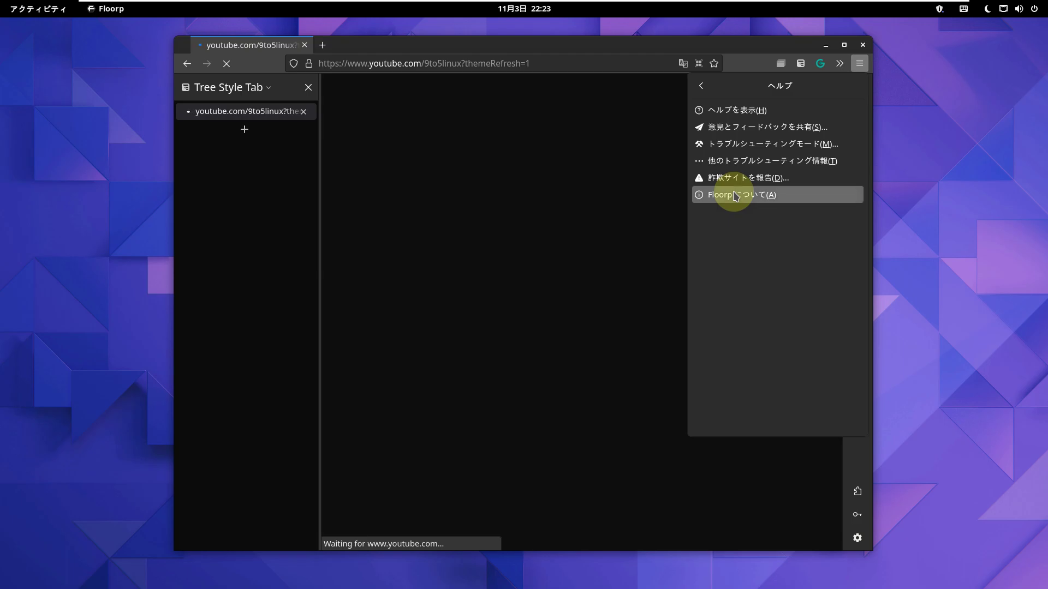
pyautogui.click(734, 195)
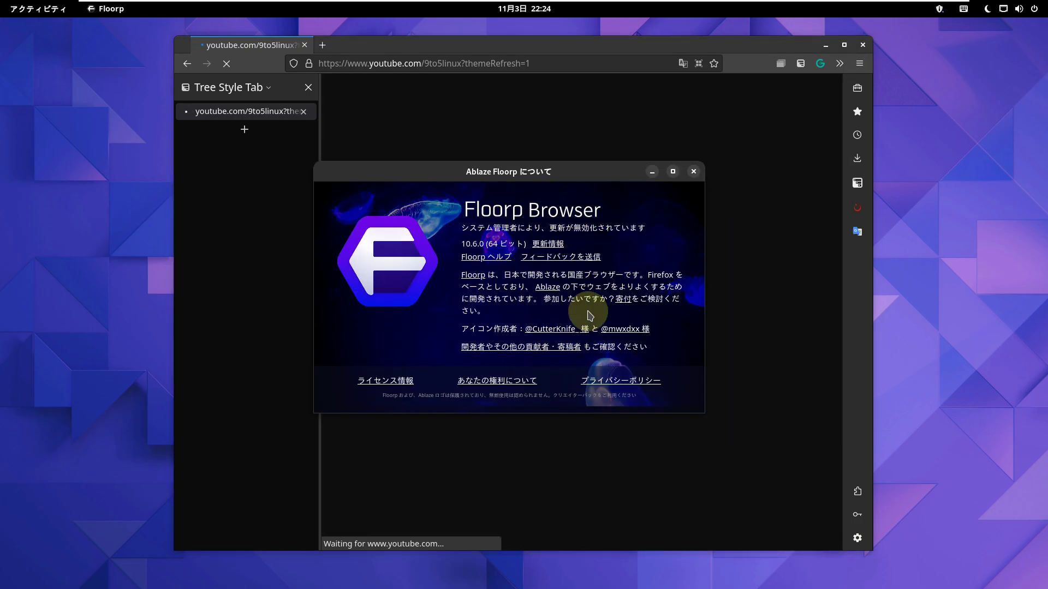
pyautogui.click(692, 172)
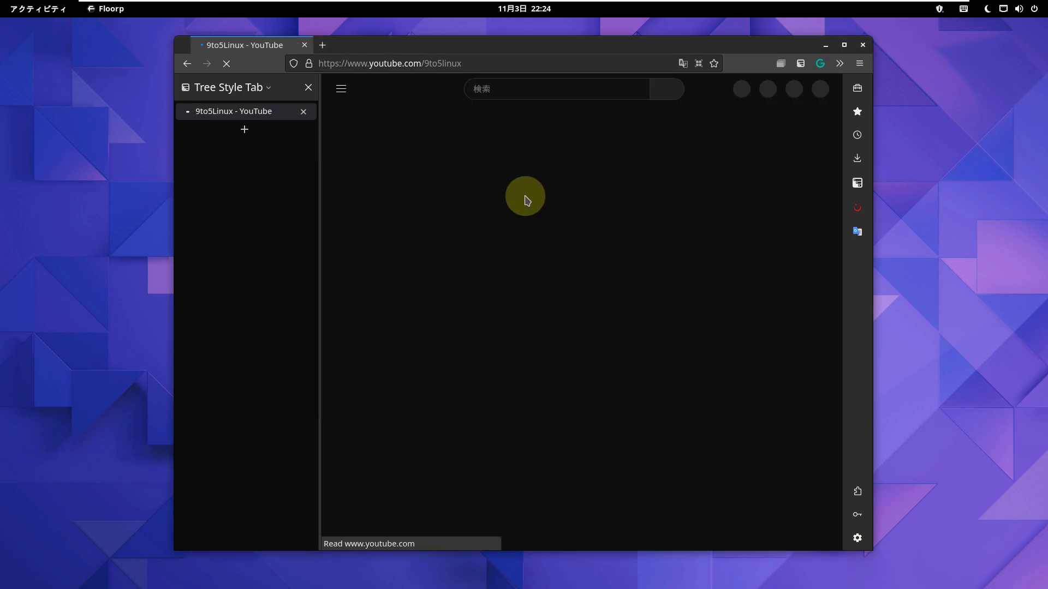
# Step: Try to search the web for "manjaro japanese" in a new tab, then abandon the robot check and close that tab
pyautogui.click(323, 46)
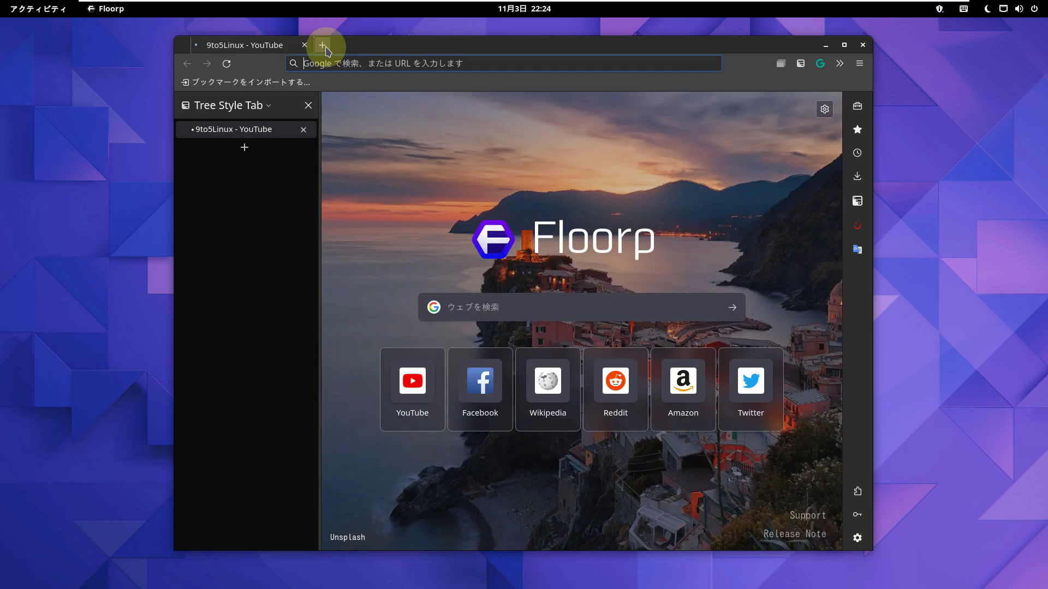
pyautogui.click(388, 63)
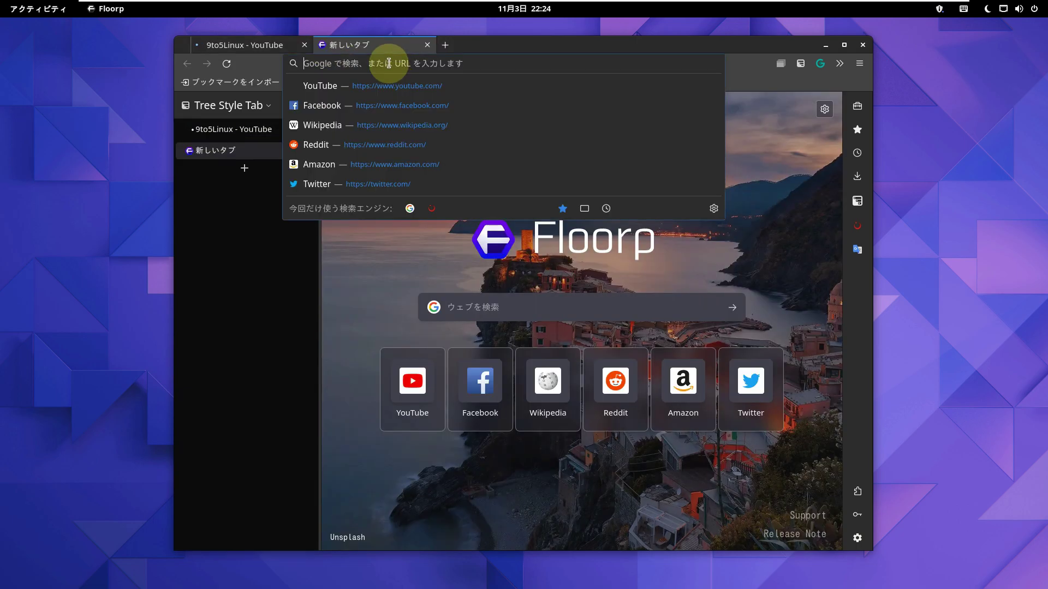
pyautogui.write('manjaro jap')
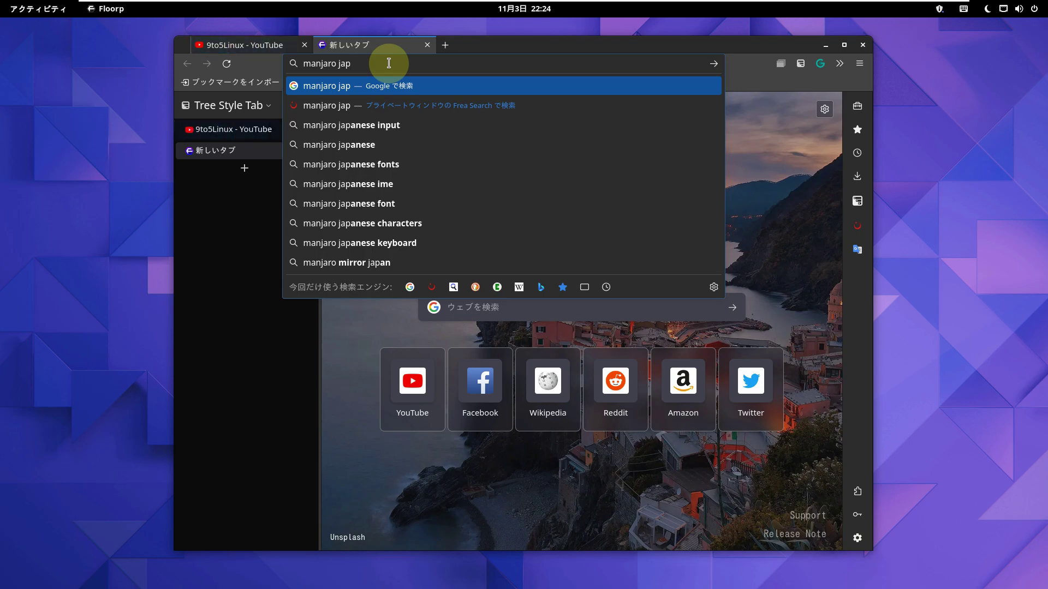
pyautogui.write('anese')
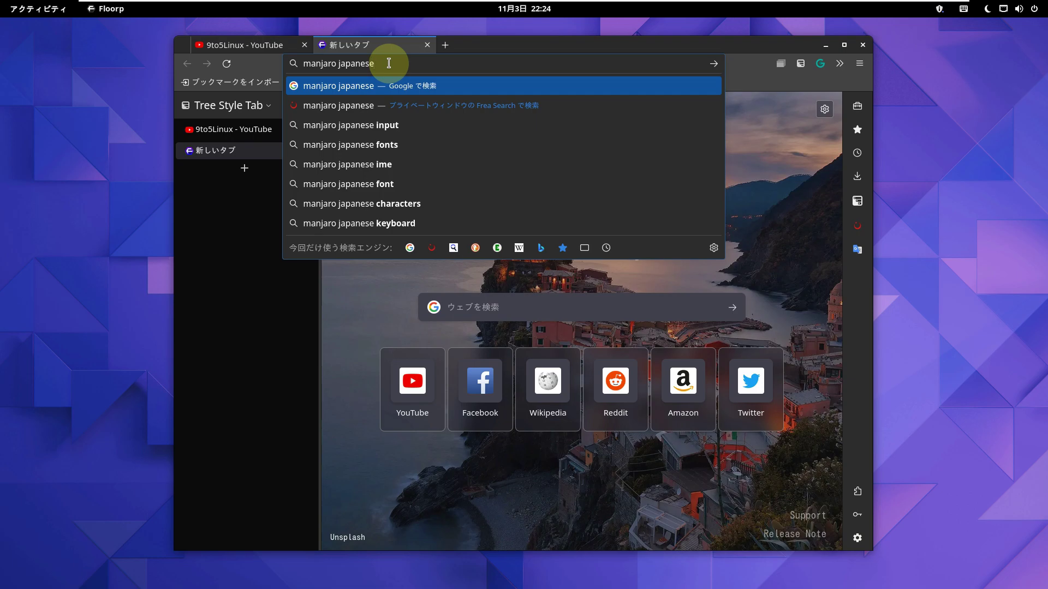
pyautogui.press('Return')
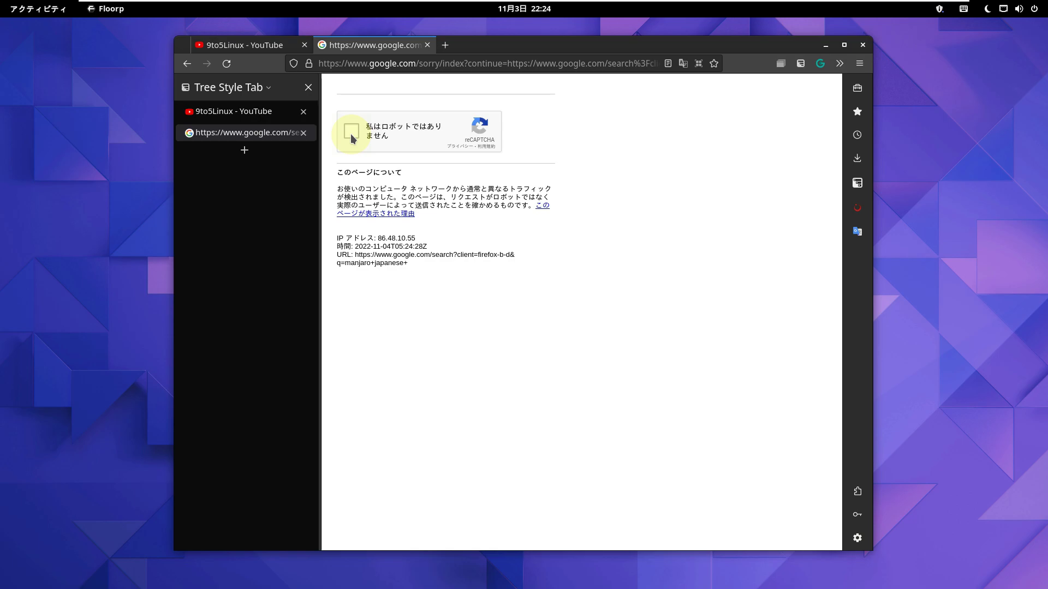
pyautogui.click(352, 133)
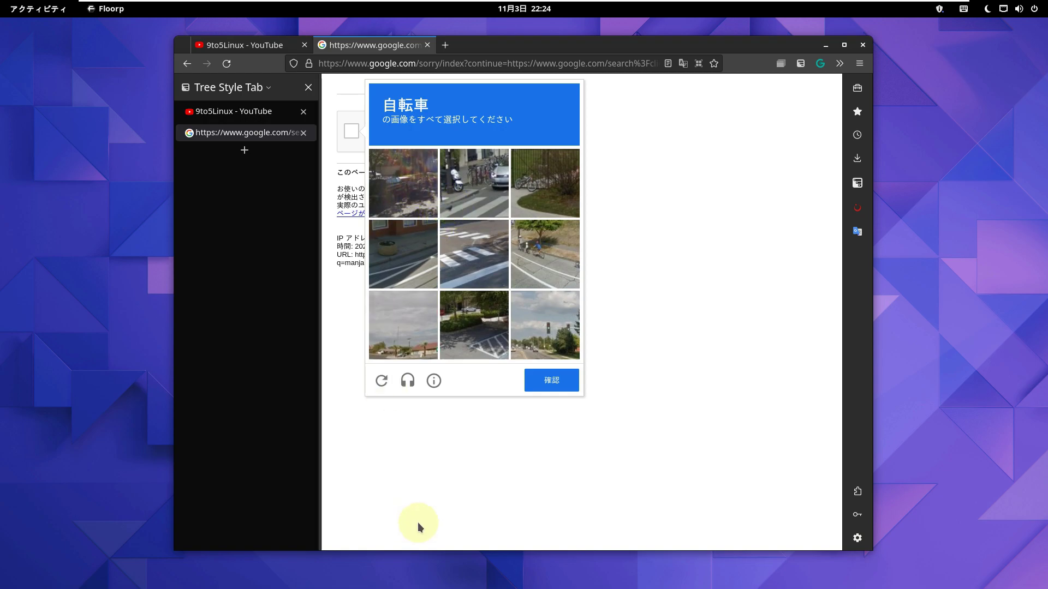
pyautogui.click(427, 469)
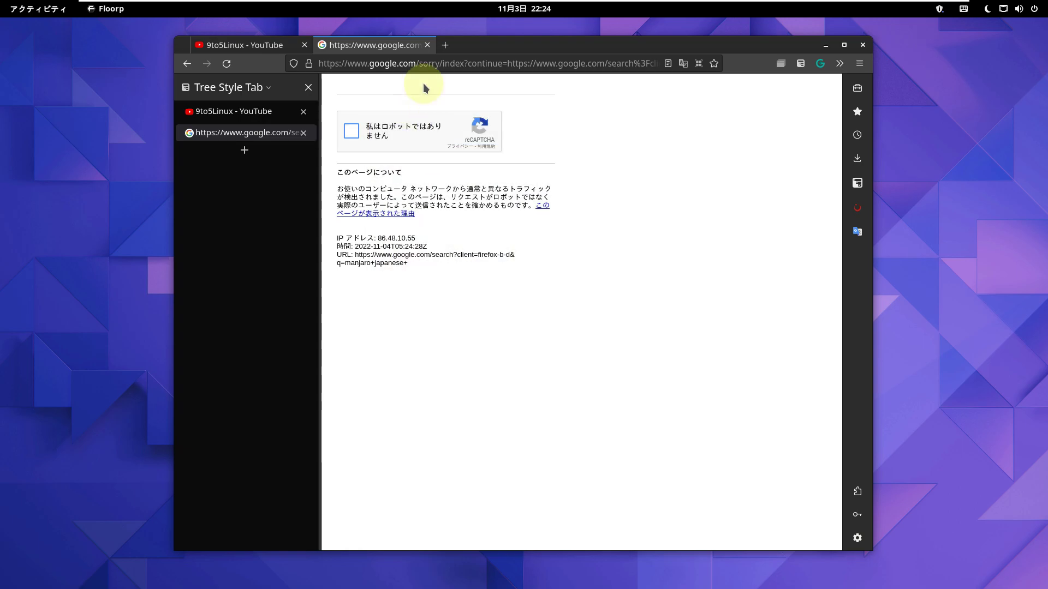
pyautogui.click(427, 45)
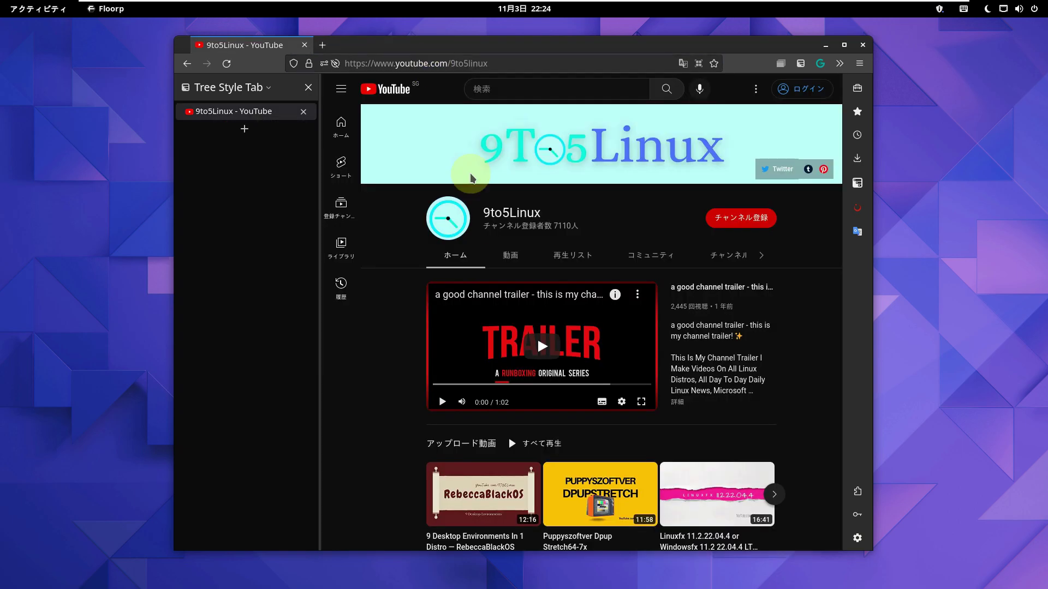
# Step: Open the 9to5Linux channel's about page (概要), try subscribing to the channel and dismiss the login prompt
pyautogui.click(761, 261)
pyautogui.click(564, 260)
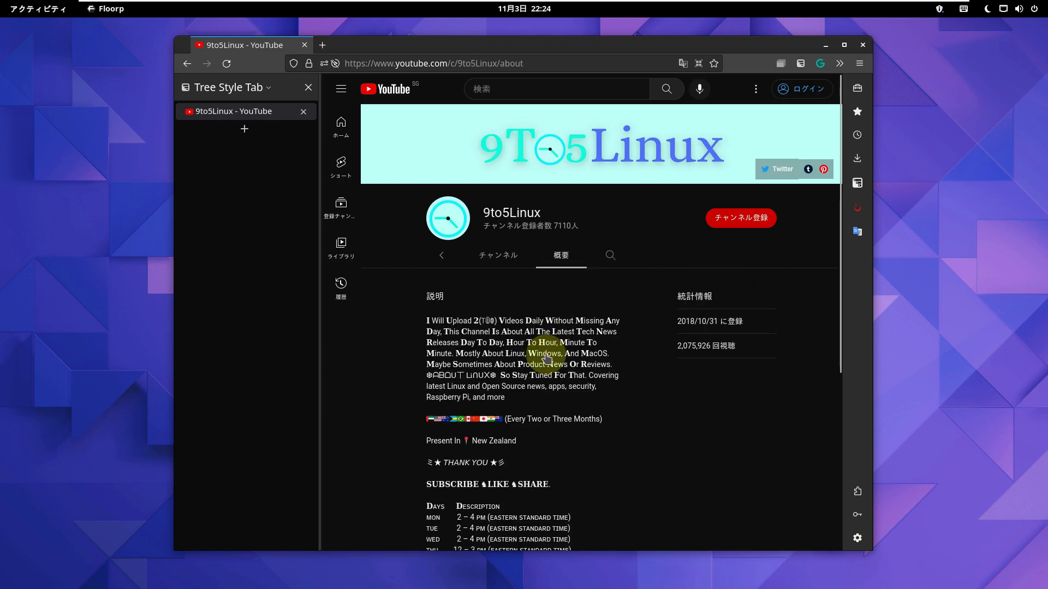
pyautogui.click(759, 224)
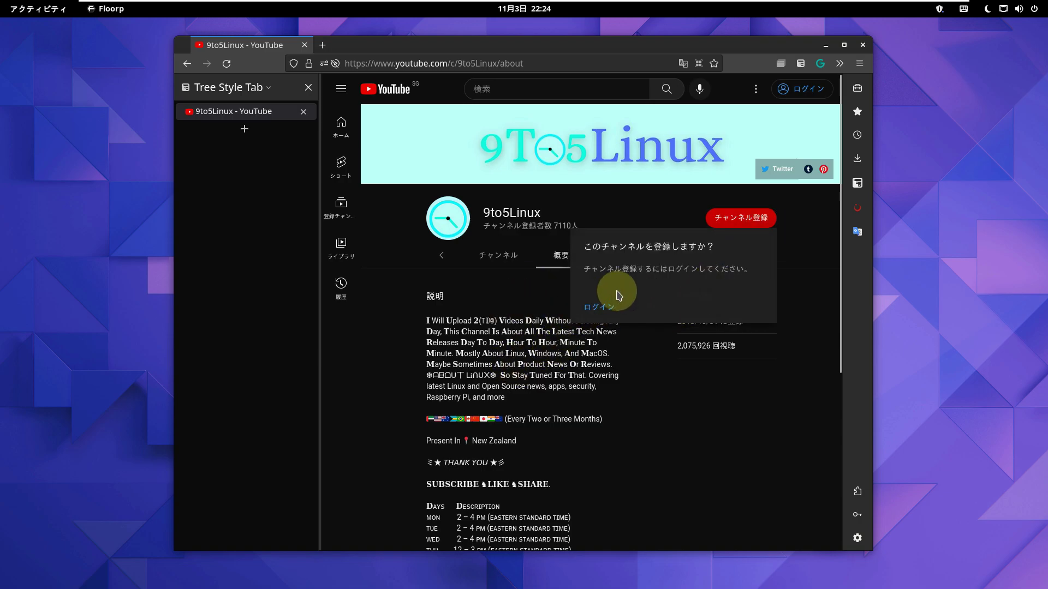
pyautogui.click(755, 423)
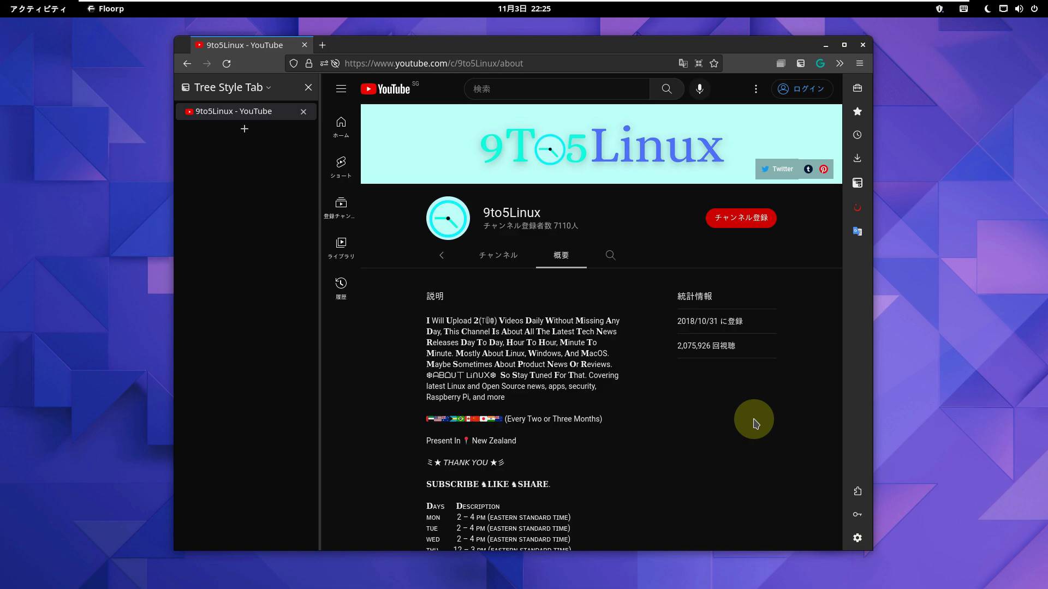
# Step: Read through the channel's description and upload schedule, then close the Floorp browser
pyautogui.scroll(-3, 622, 422)
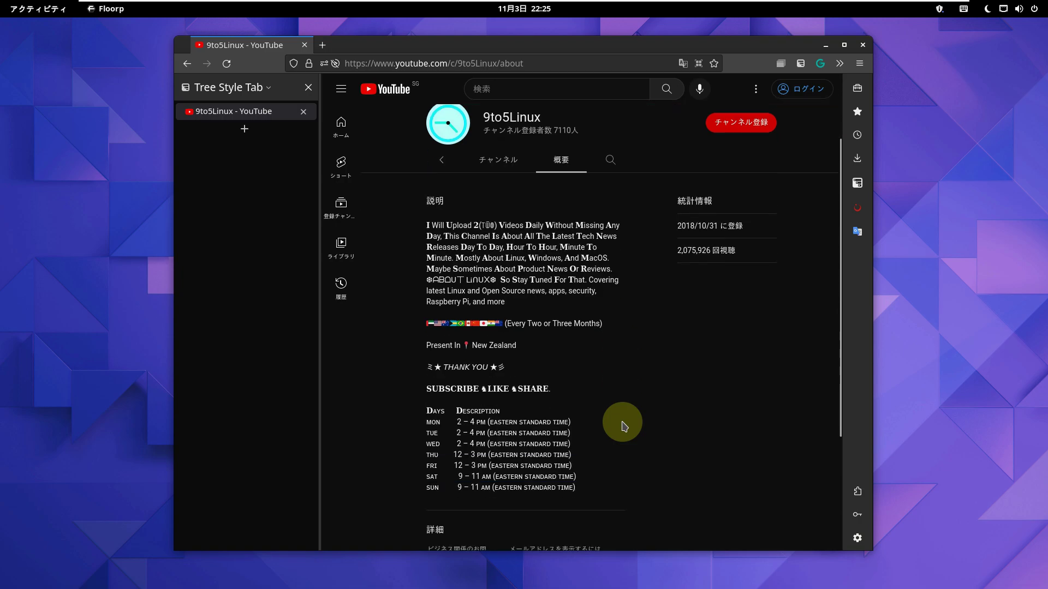
pyautogui.scroll(3, 622, 423)
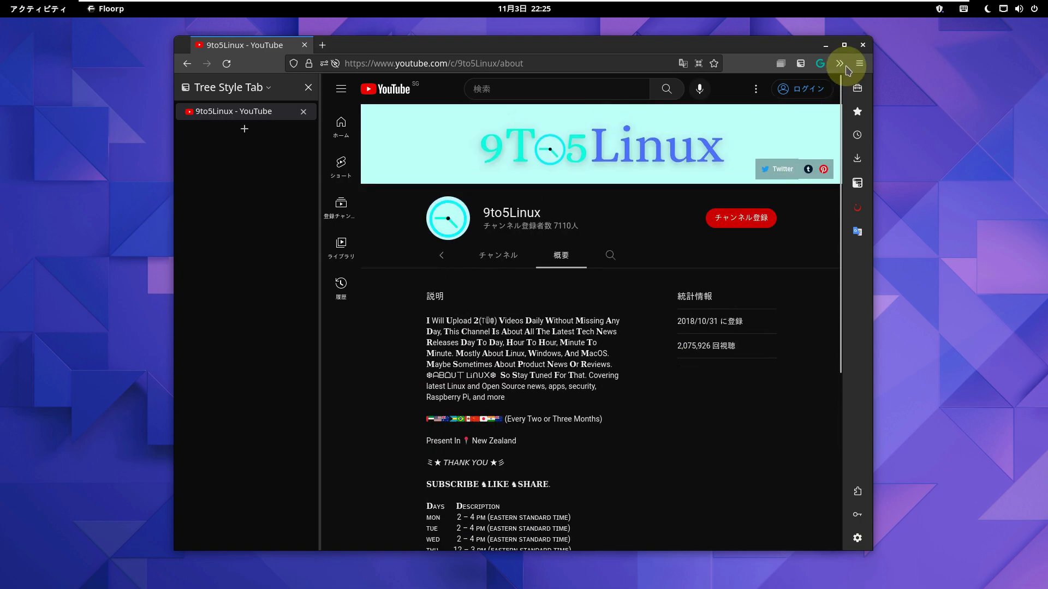
pyautogui.click(863, 46)
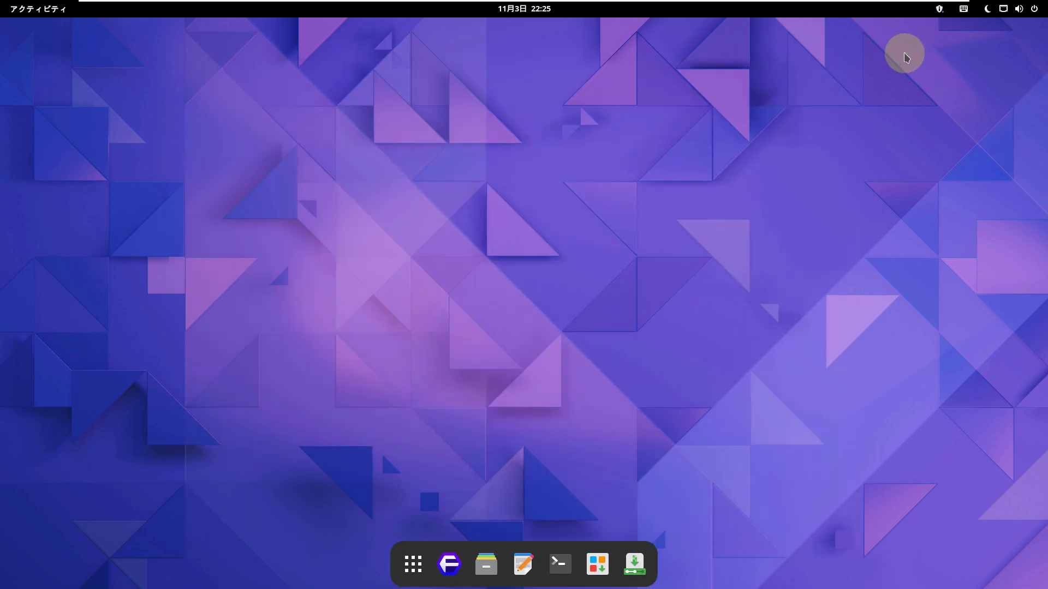
# Step: Log out of the manjaro live session and confirm the logout
pyautogui.click(1035, 10)
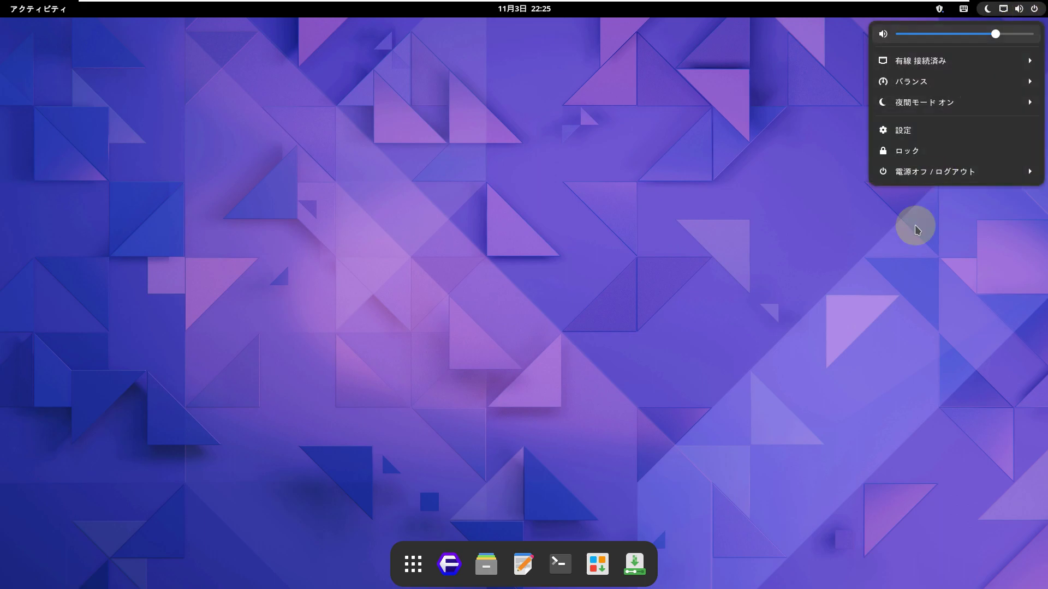
pyautogui.click(928, 177)
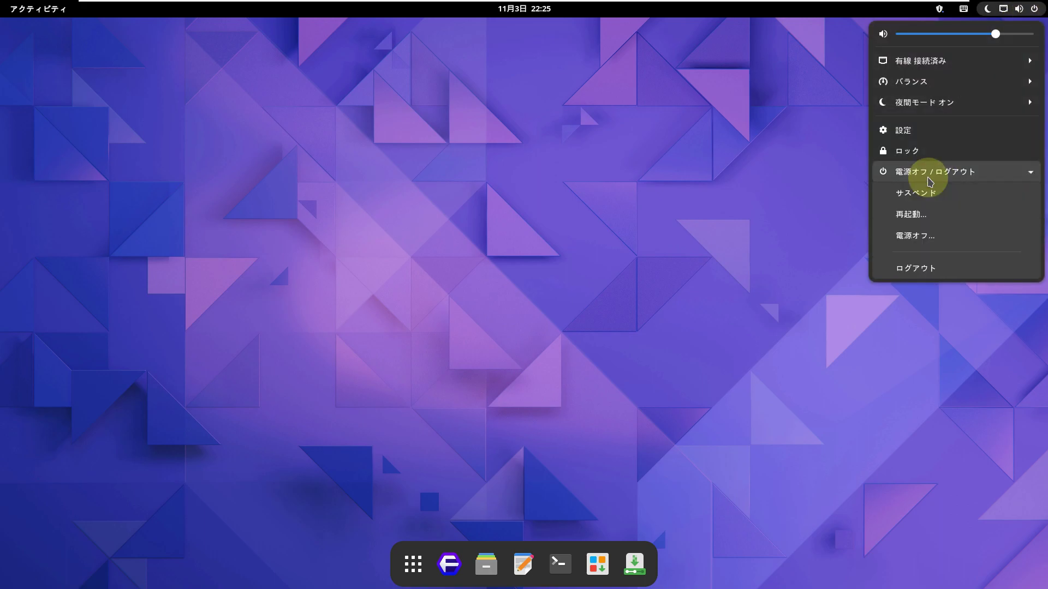
pyautogui.click(908, 267)
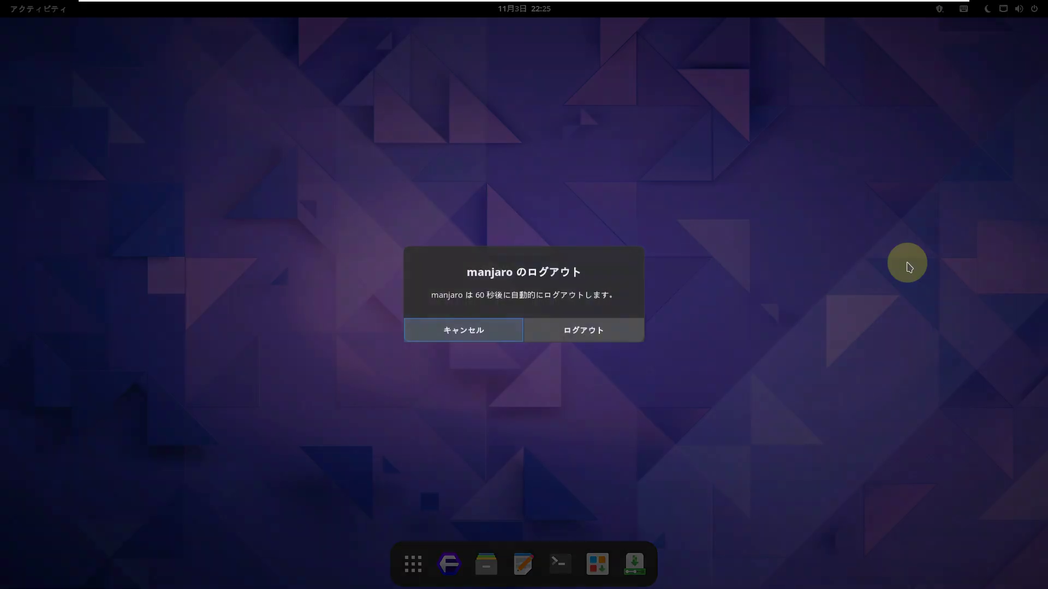
pyautogui.click(538, 328)
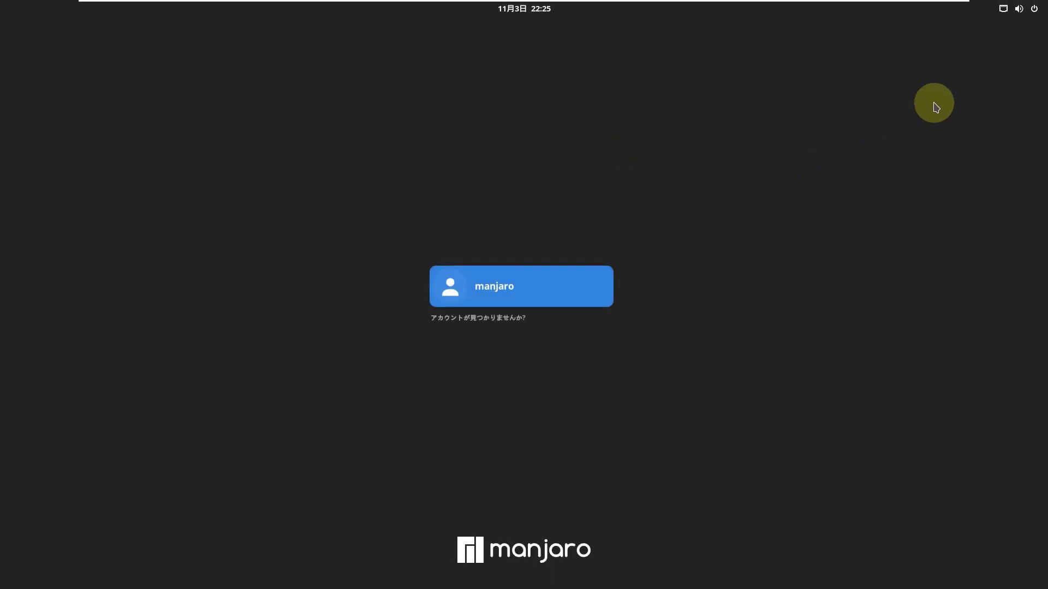
# Step: Power off the system from the login screen and confirm the shutdown
pyautogui.click(1021, 8)
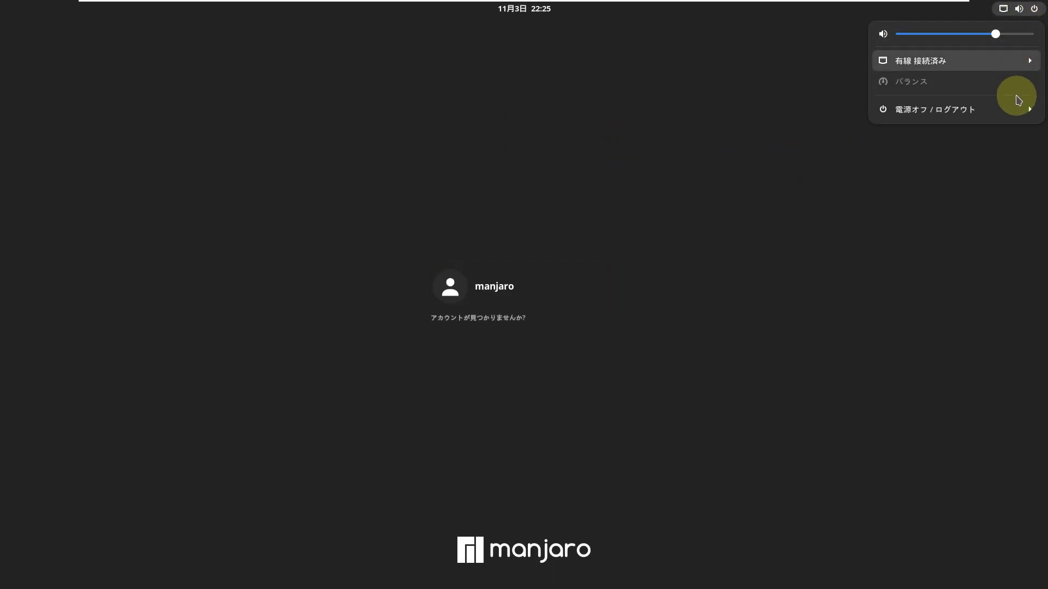
pyautogui.click(1010, 110)
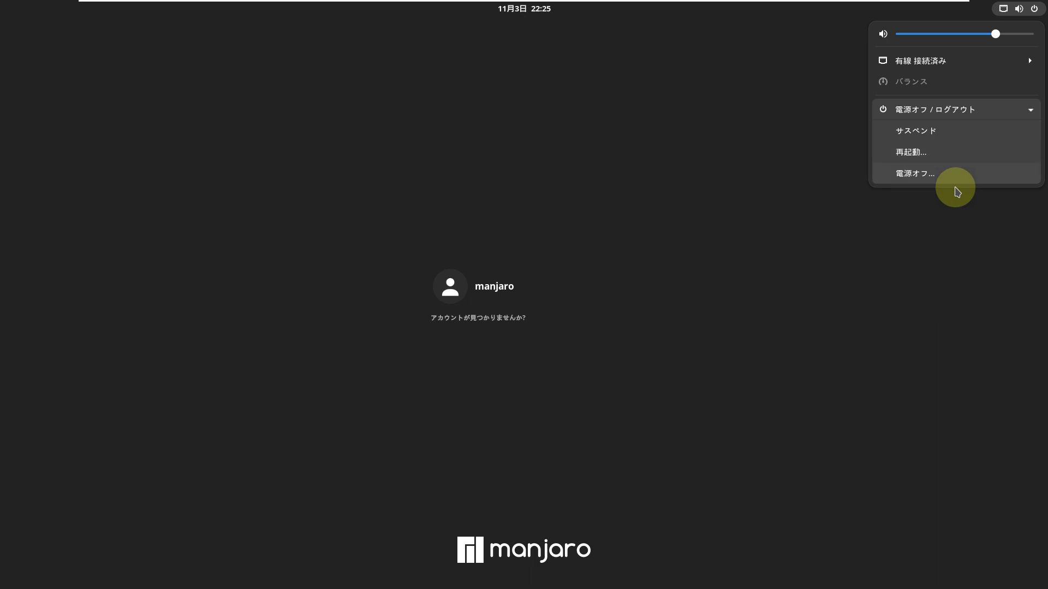
pyautogui.click(955, 184)
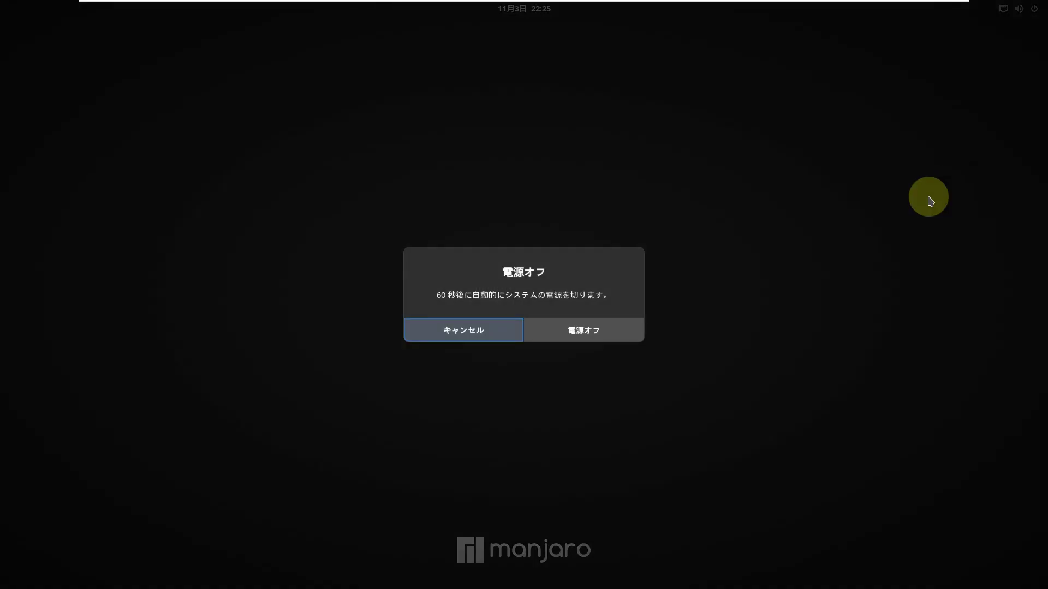
pyautogui.click(599, 339)
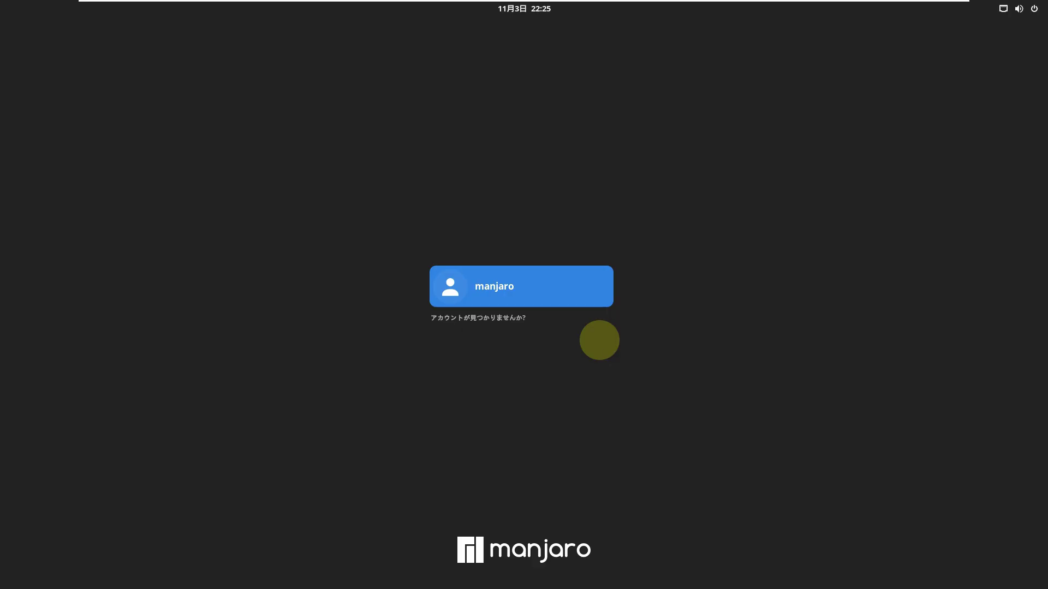